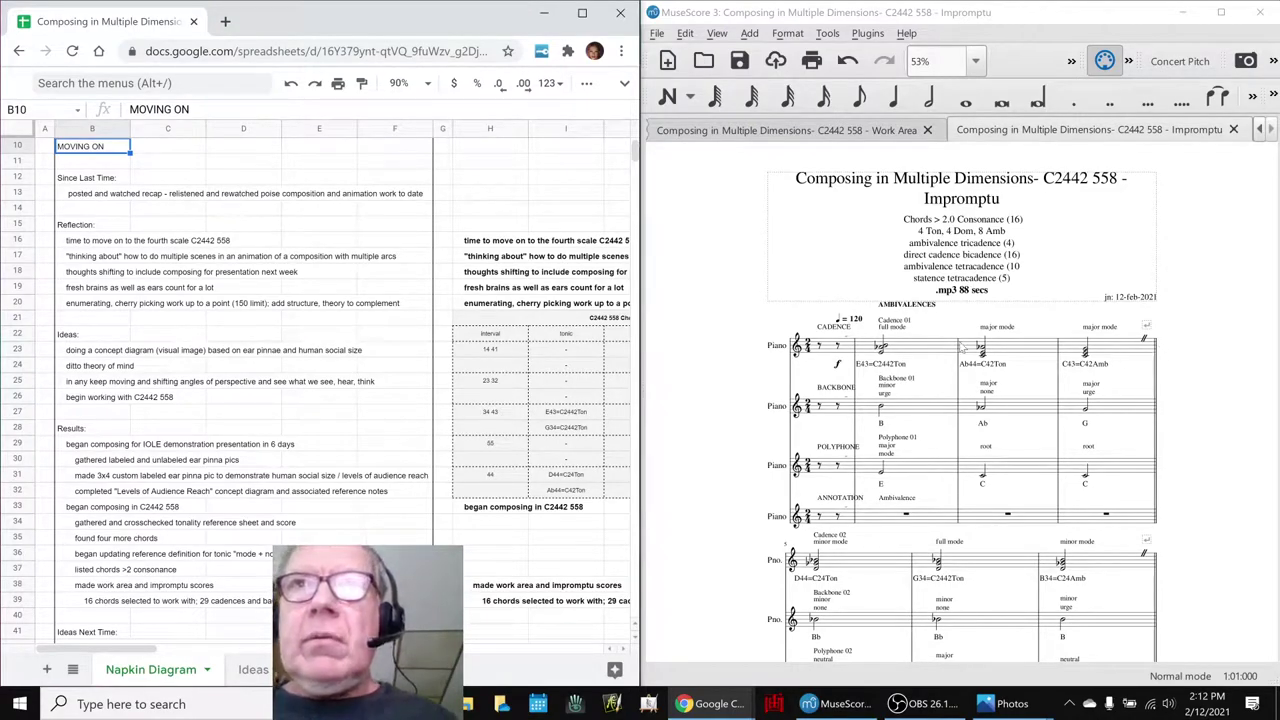
Play a few seconds of the Impromptu score and glance at the live stream information.
{"action": "left_click", "coordinate": [937, 358]}
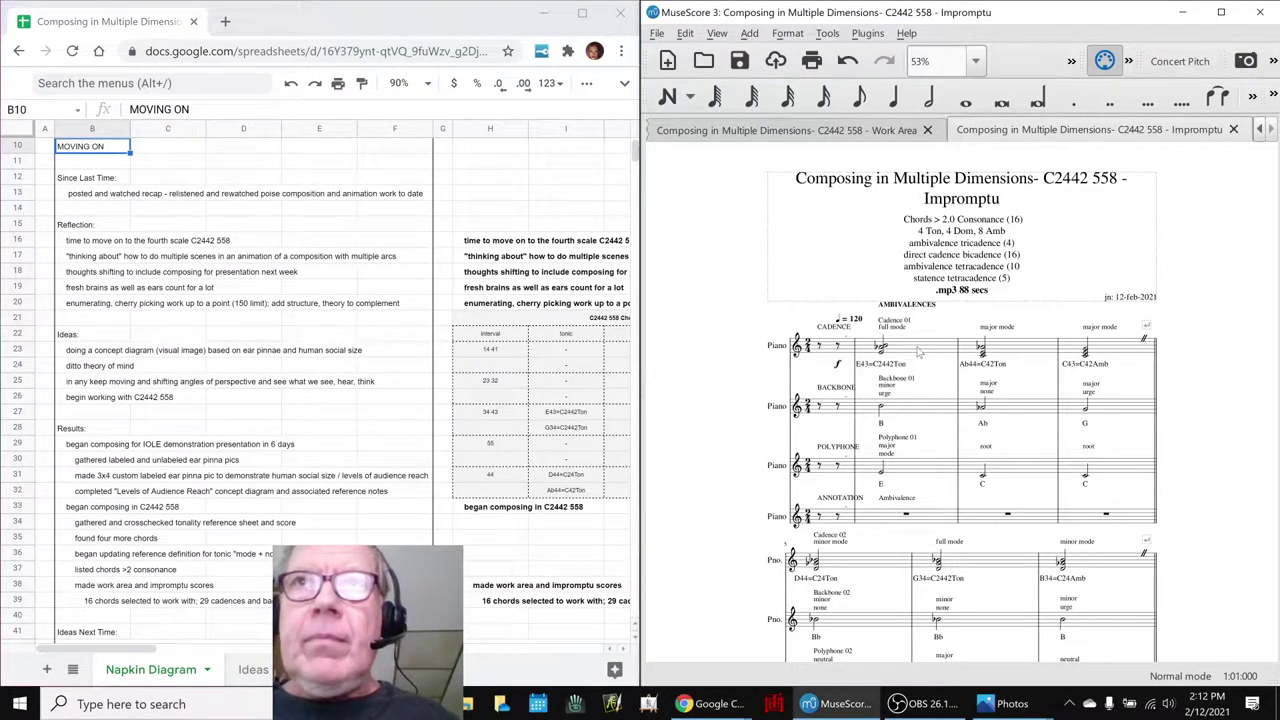
{"action": "left_click", "coordinate": [918, 360]}
{"action": "left_click", "coordinate": [707, 382]}
{"action": "key", "text": "space"}
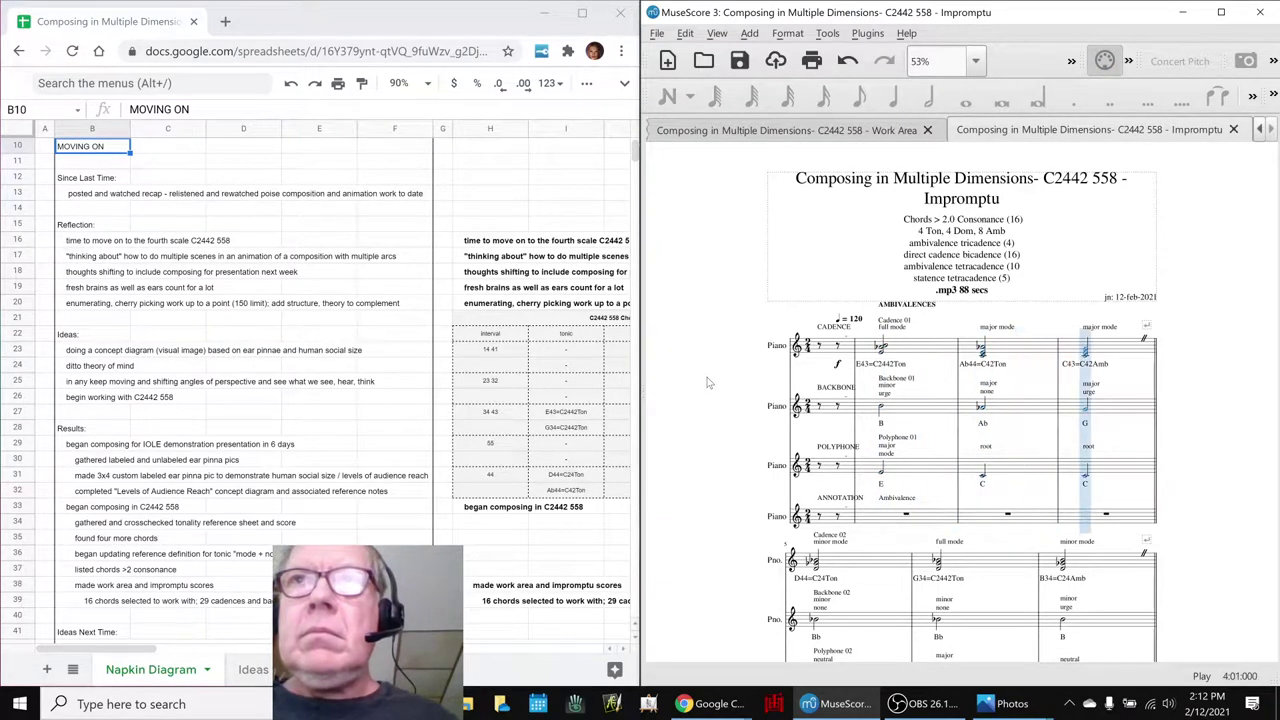
{"action": "key", "text": "space"}
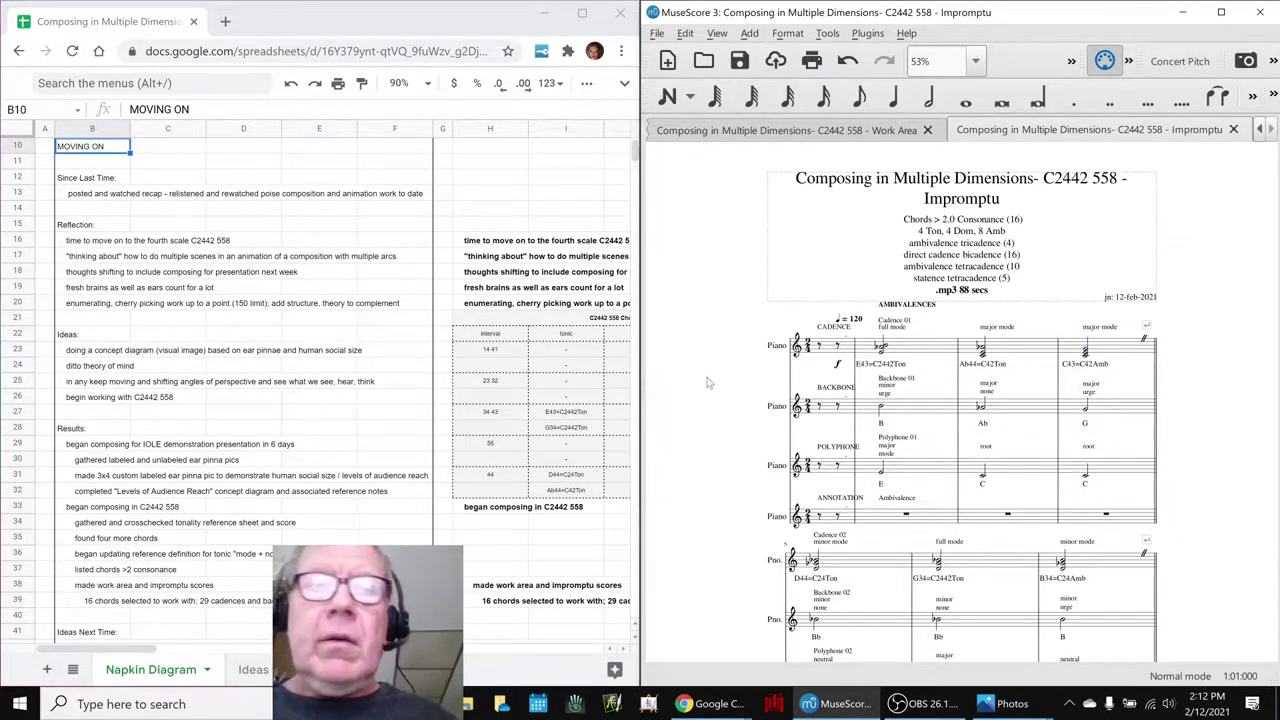
{"action": "key", "text": "Right"}
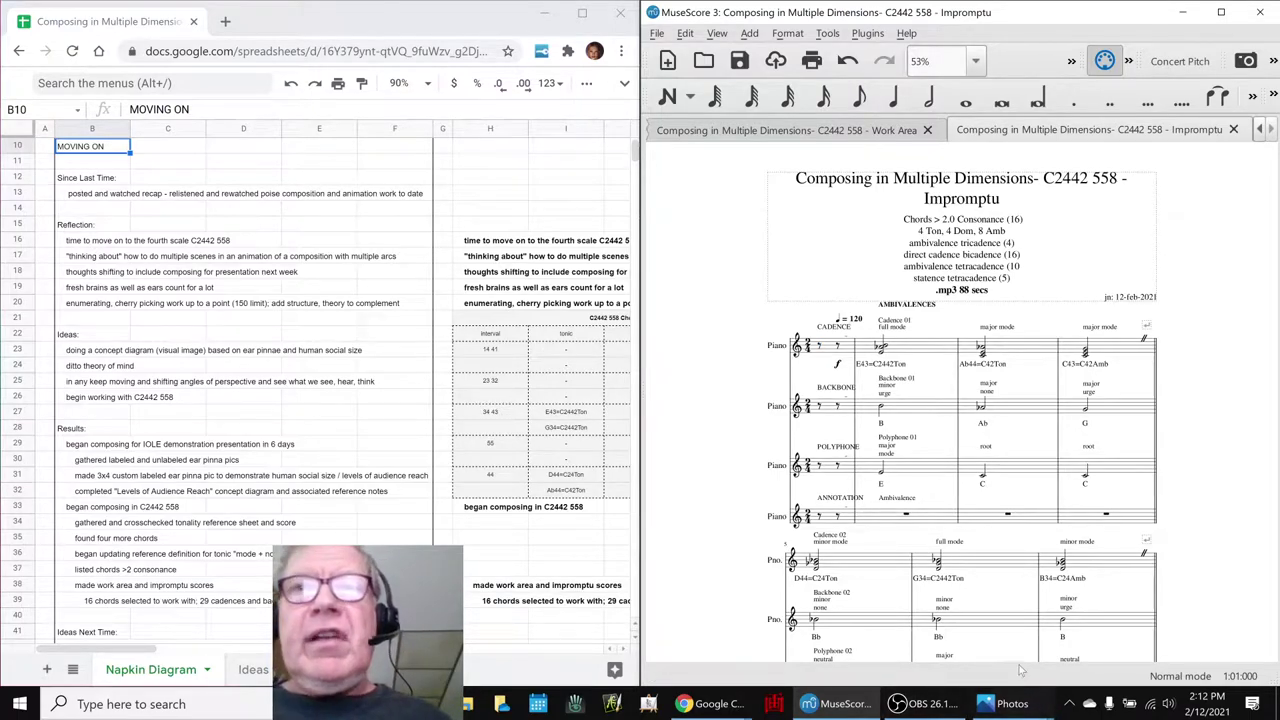
{"action": "left_click", "coordinate": [933, 704]}
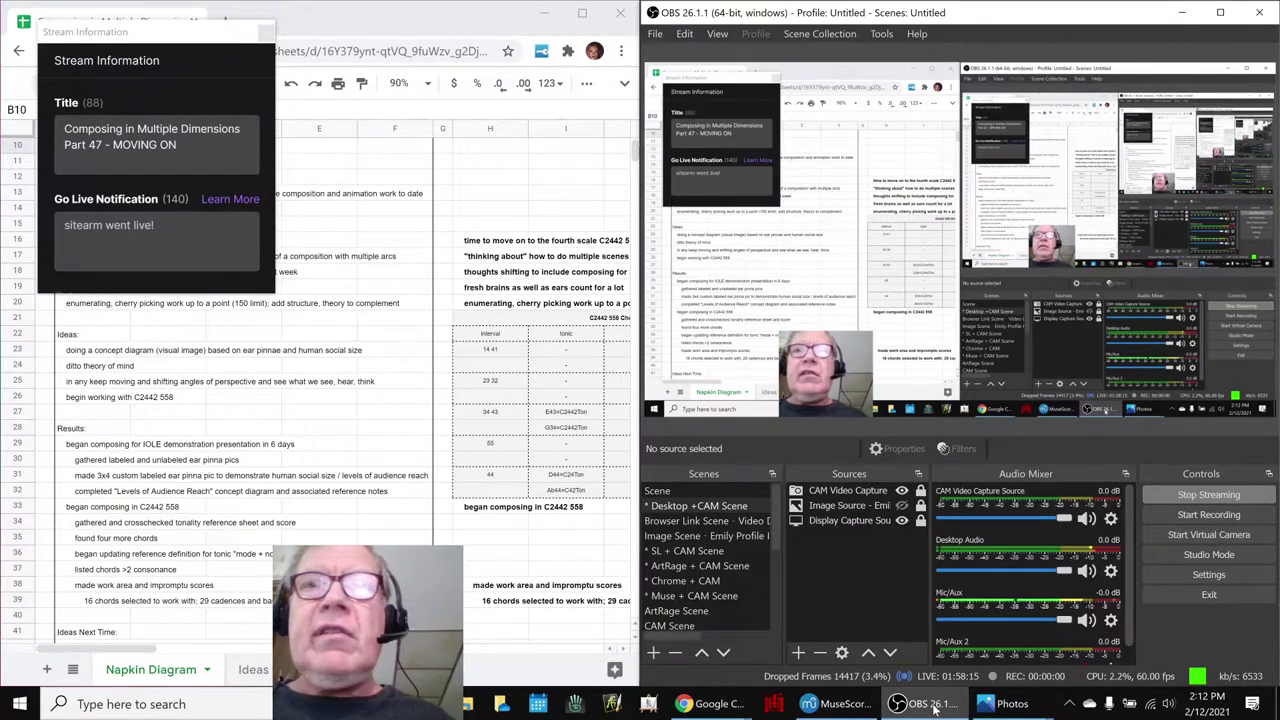
{"action": "left_click", "coordinate": [933, 704]}
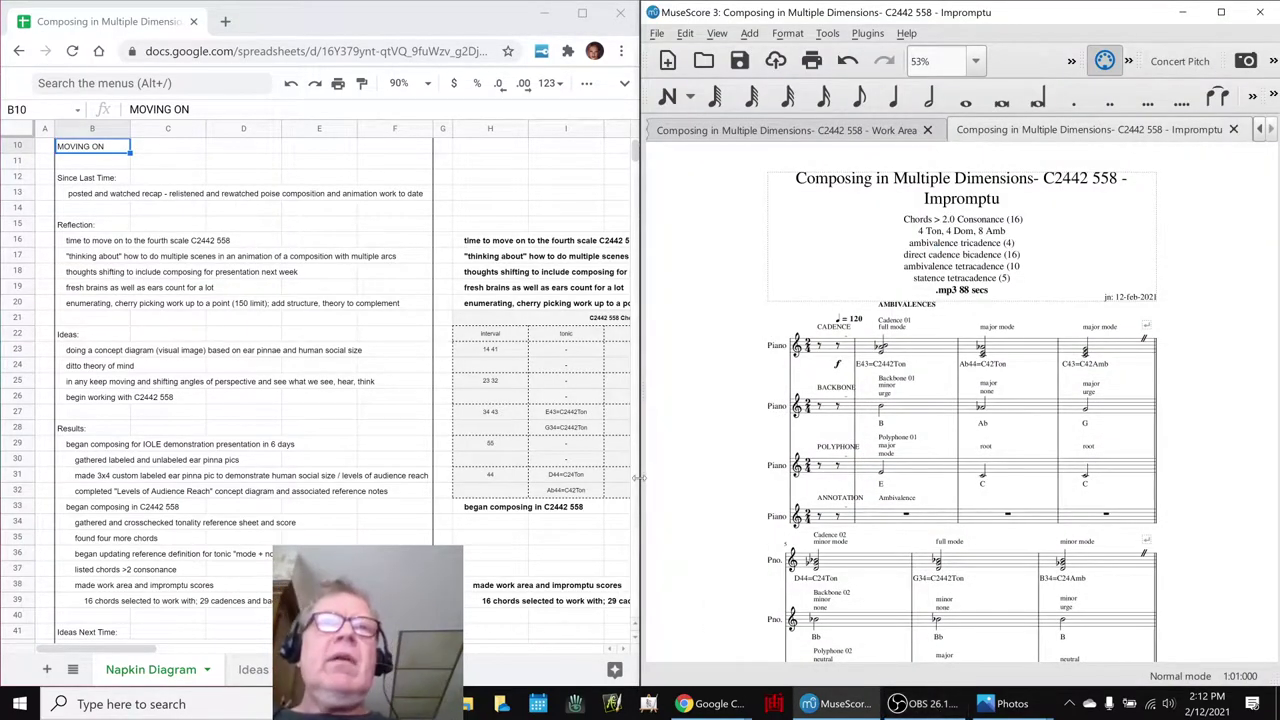
Read the H16 note about moving on, then bring the Pentatonic Parallel Scales spreadsheet forward.
{"action": "left_click", "coordinate": [502, 247]}
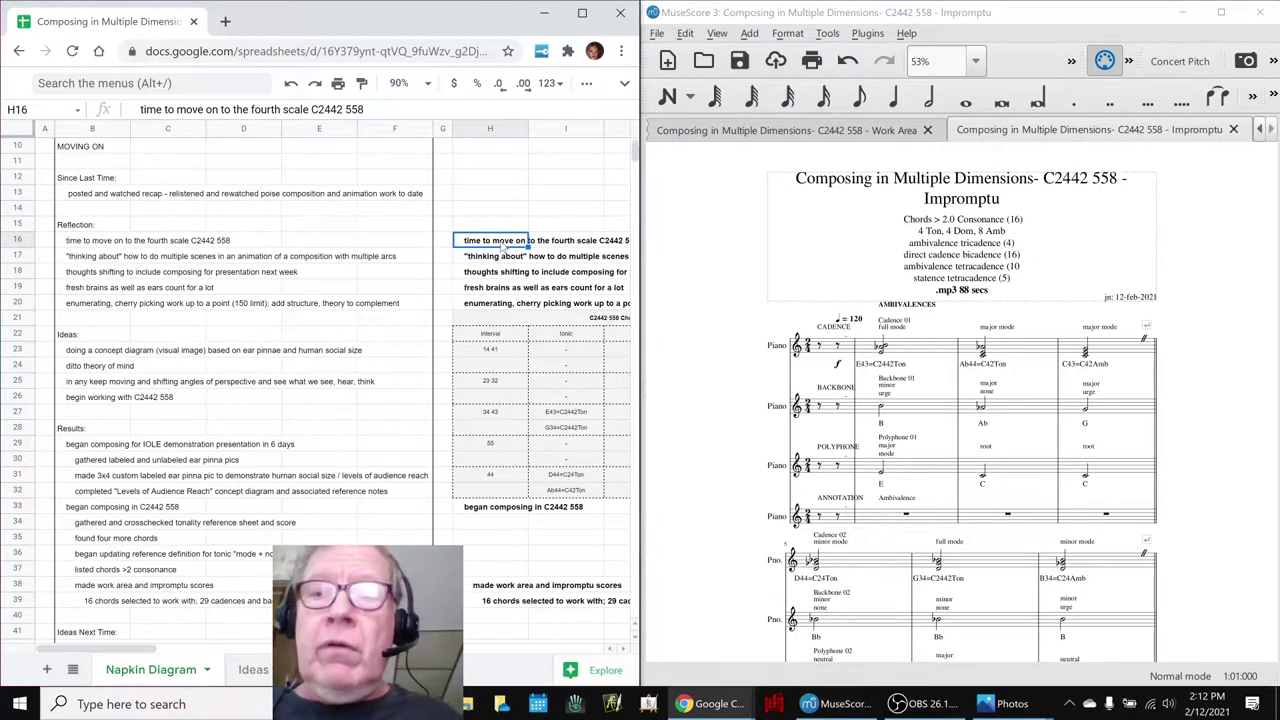
{"action": "key", "text": "Right"}
{"action": "key", "text": "Right"}
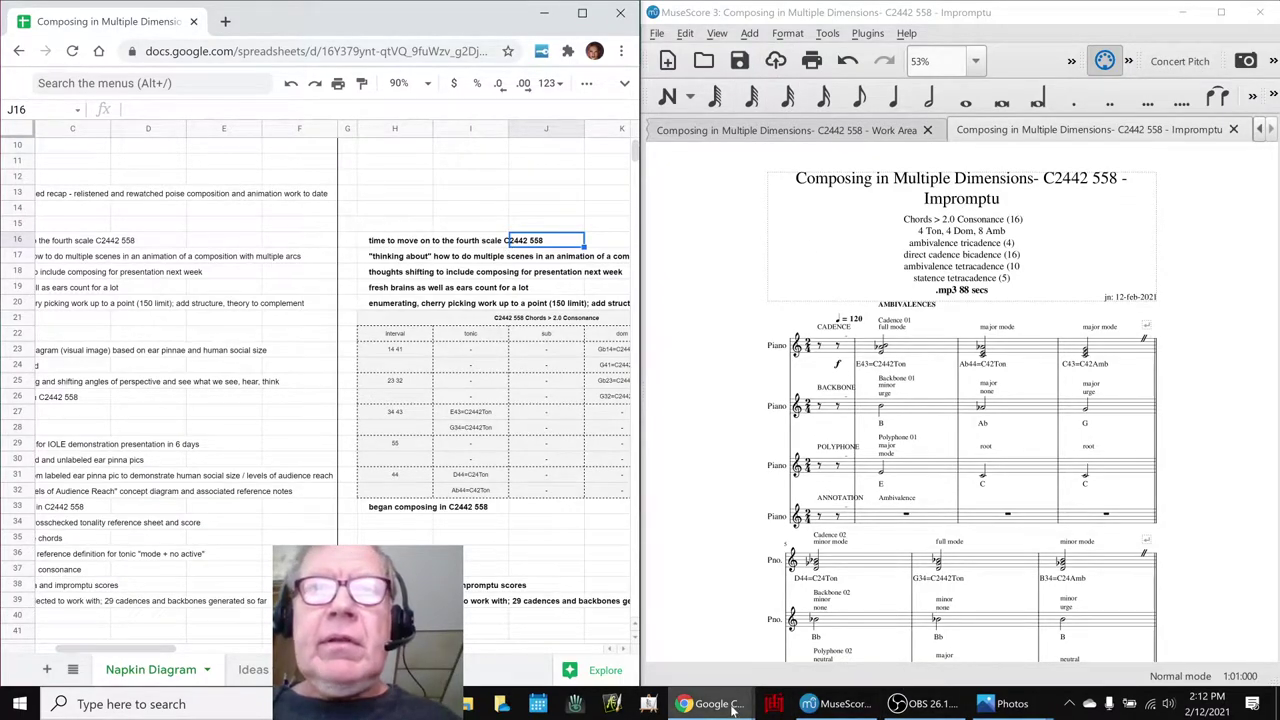
{"action": "mouse_move", "coordinate": [712, 703]}
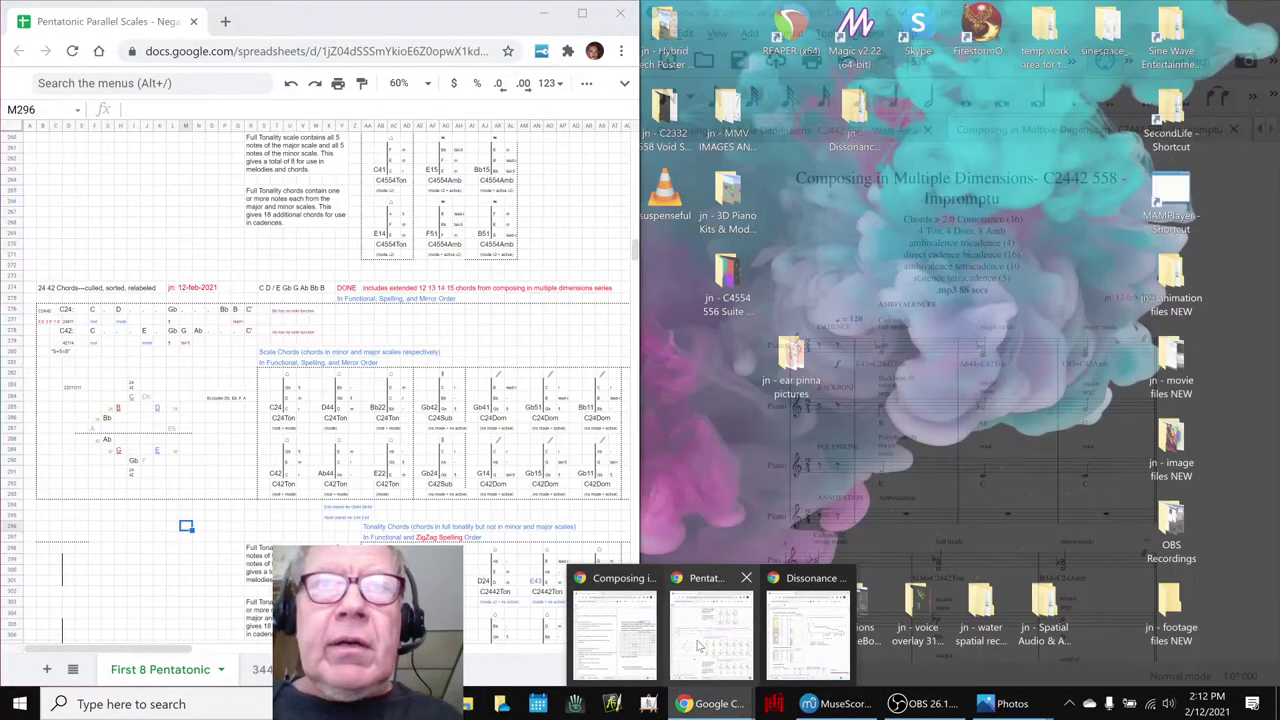
{"action": "left_click", "coordinate": [698, 645]}
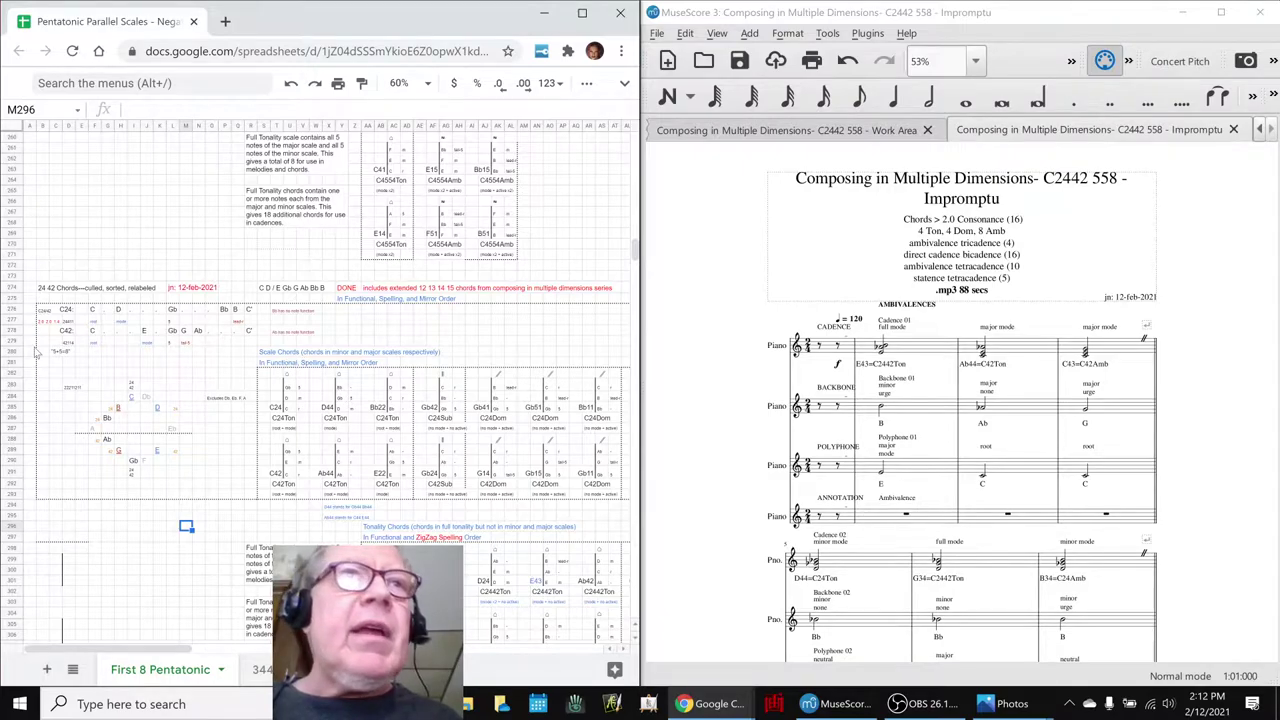
{"action": "left_click", "coordinate": [95, 313]}
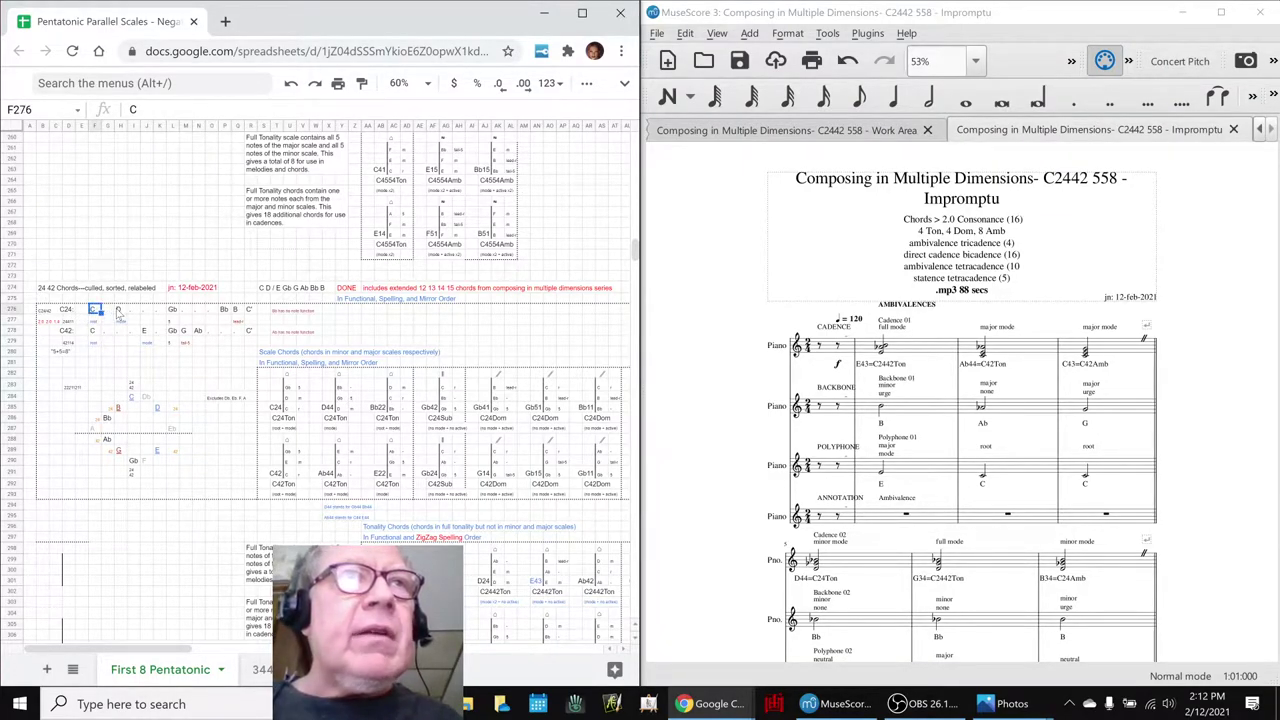
{"action": "left_click", "coordinate": [120, 310]}
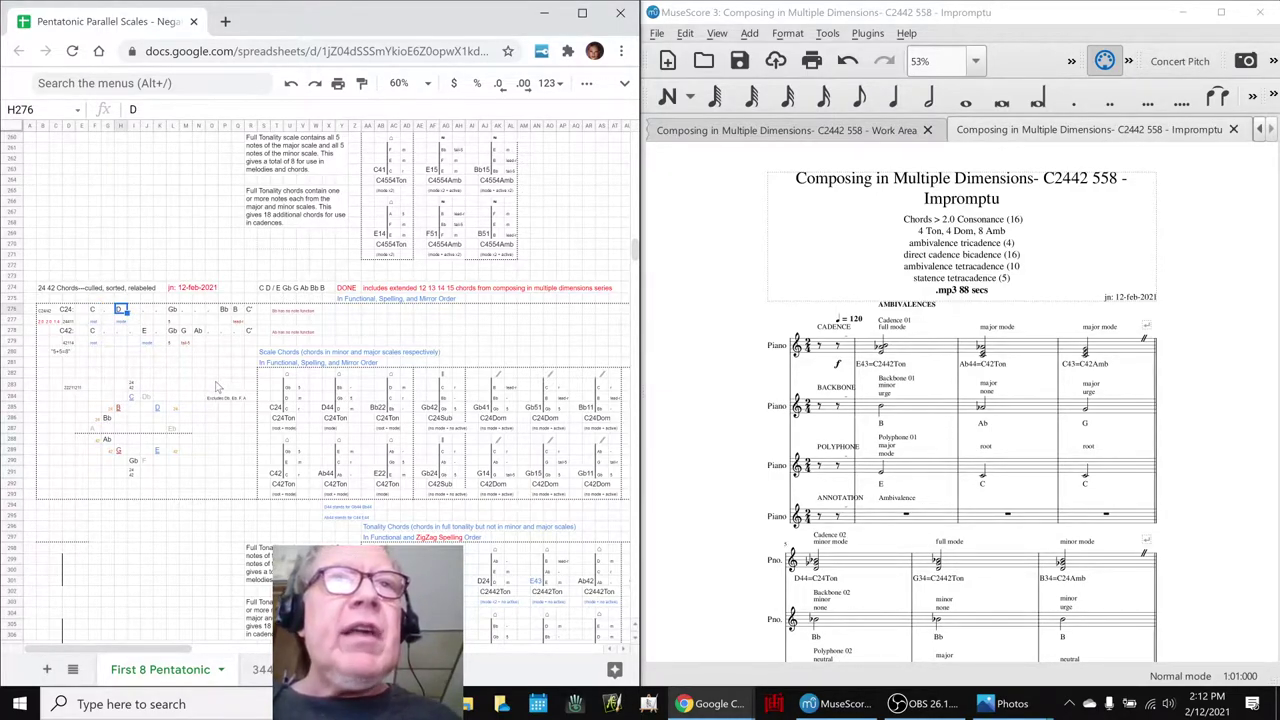
{"action": "left_click", "coordinate": [1260, 131]}
{"action": "left_click", "coordinate": [1260, 131]}
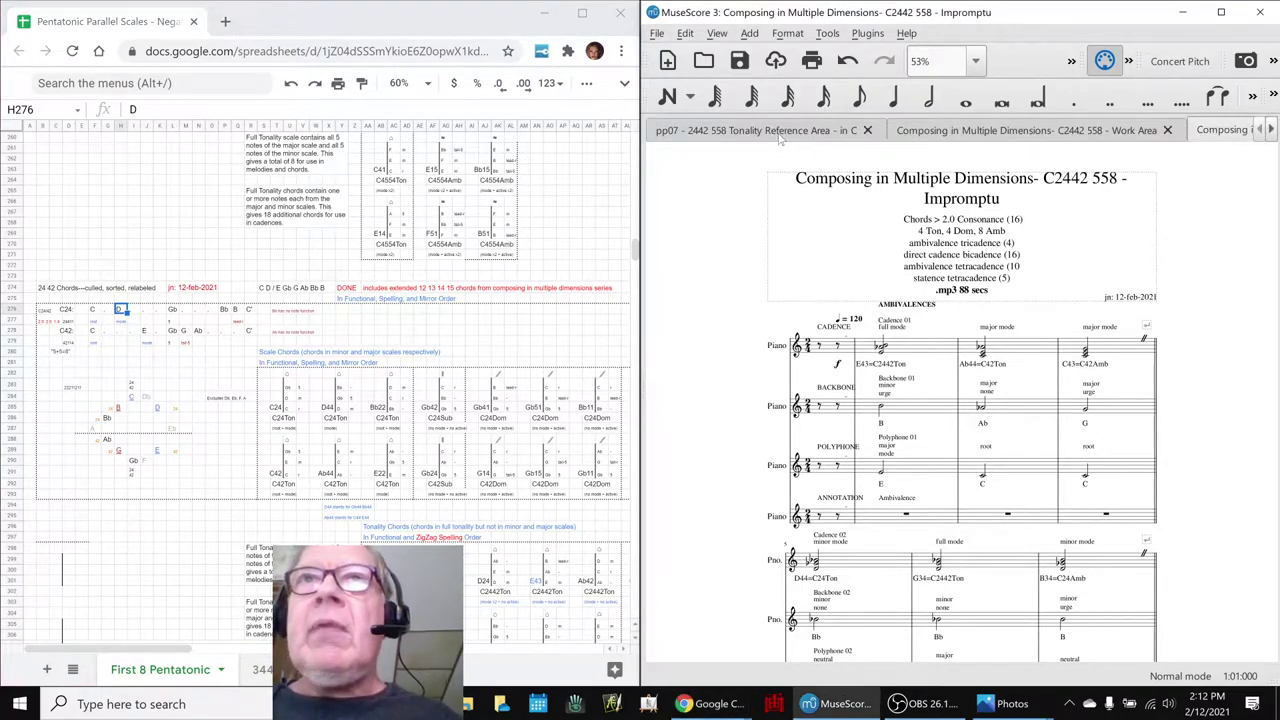
Switch to the Tonality Reference Area score and inspect its C24 CHORDS measure.
{"action": "left_click", "coordinate": [780, 131]}
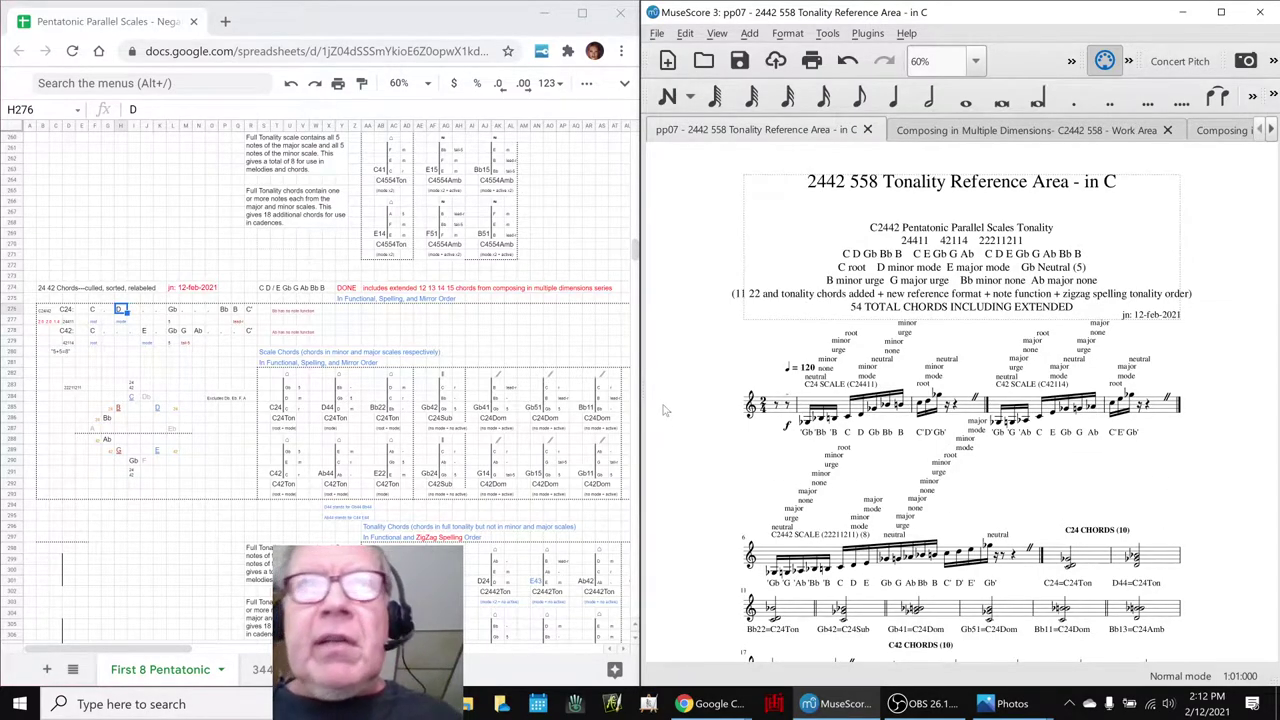
{"action": "left_click", "coordinate": [266, 440]}
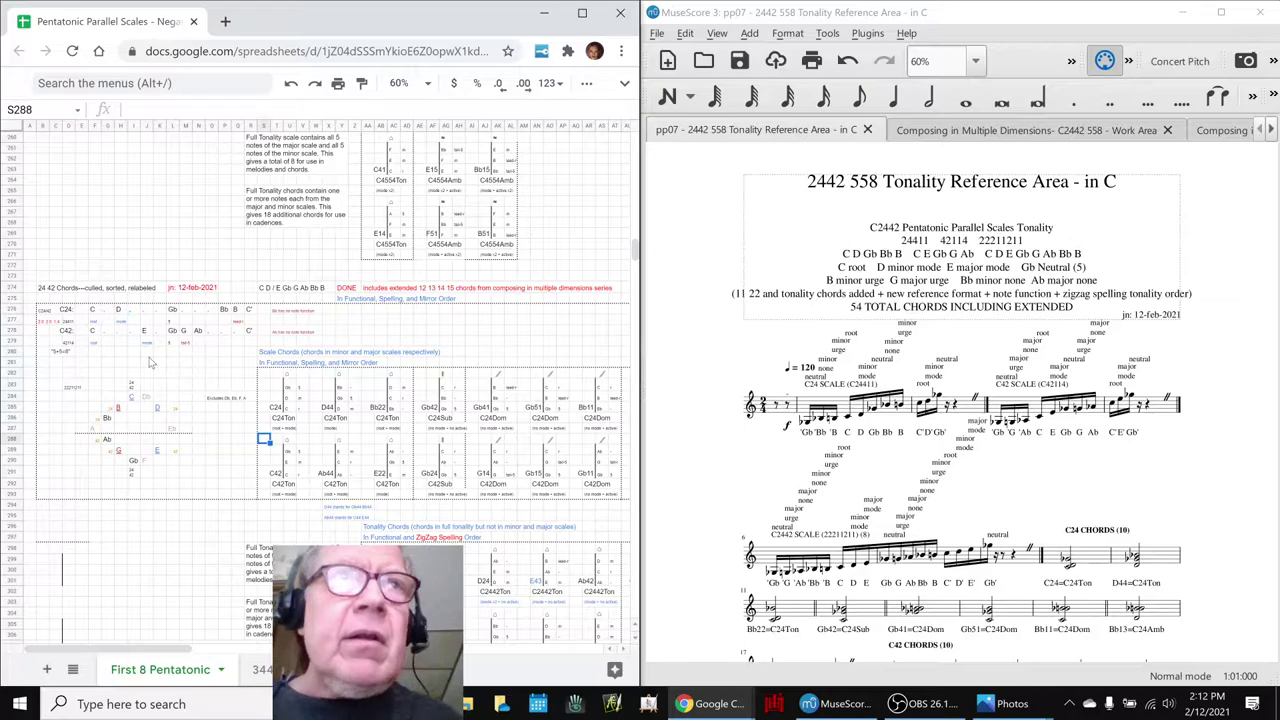
{"action": "left_click", "coordinate": [1075, 566]}
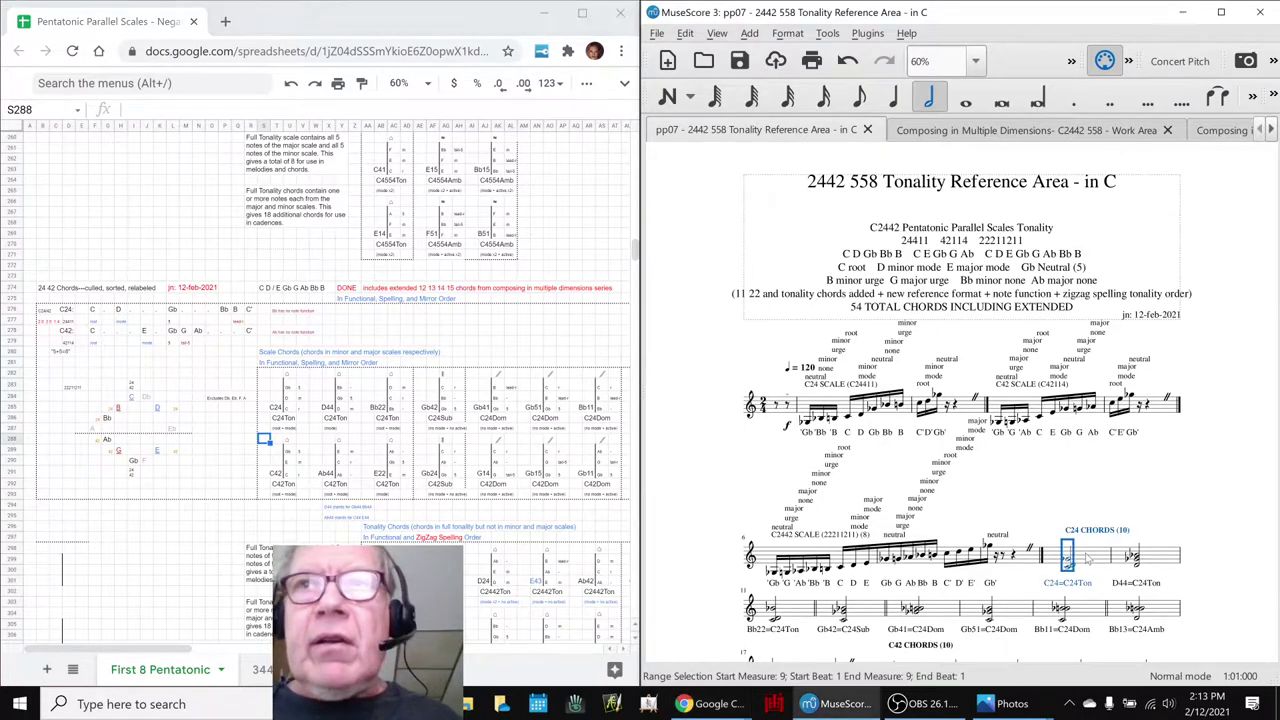
{"action": "left_click", "coordinate": [1063, 488]}
{"action": "scroll", "coordinate": [1068, 484], "scroll_direction": "down", "scroll_amount": 2}
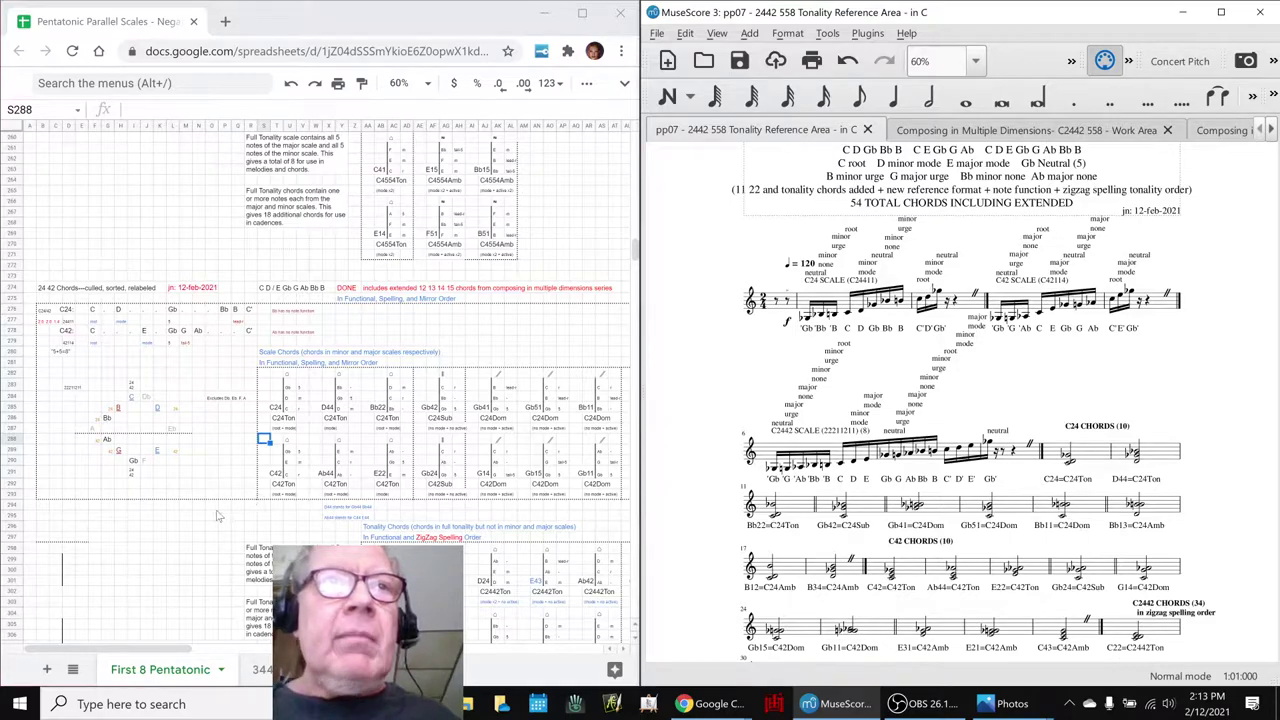
Look over the tonality chords section in the sheet, including the G34 and E43 chord cells.
{"action": "left_click", "coordinate": [200, 547]}
{"action": "key", "text": "Down"}
{"action": "key", "text": "Down"}
{"action": "key", "text": "Down"}
{"action": "key", "text": "Down"}
{"action": "key", "text": "Down"}
{"action": "key", "text": "Down"}
{"action": "key", "text": "Down"}
{"action": "key", "text": "Down"}
{"action": "key", "text": "Down"}
{"action": "key", "text": "Down"}
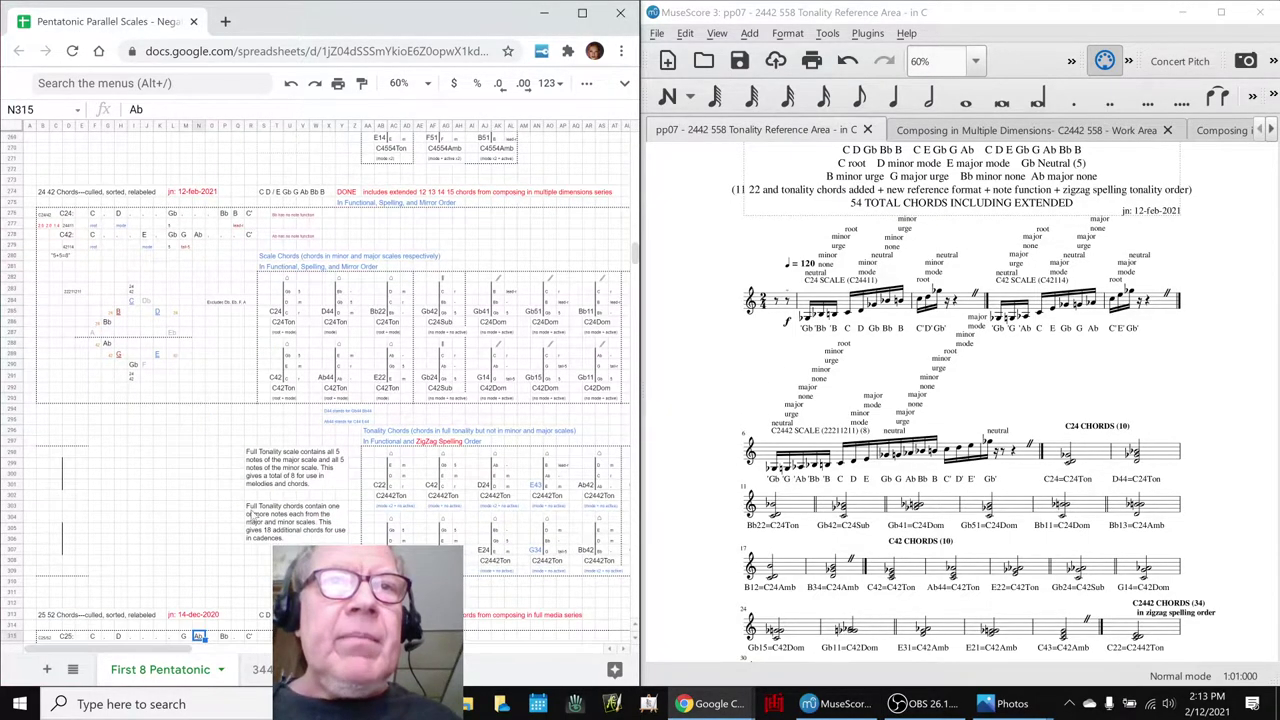
{"action": "key", "text": "Right"}
{"action": "key", "text": "Right"}
{"action": "key", "text": "Right"}
{"action": "left_click", "coordinate": [537, 552]}
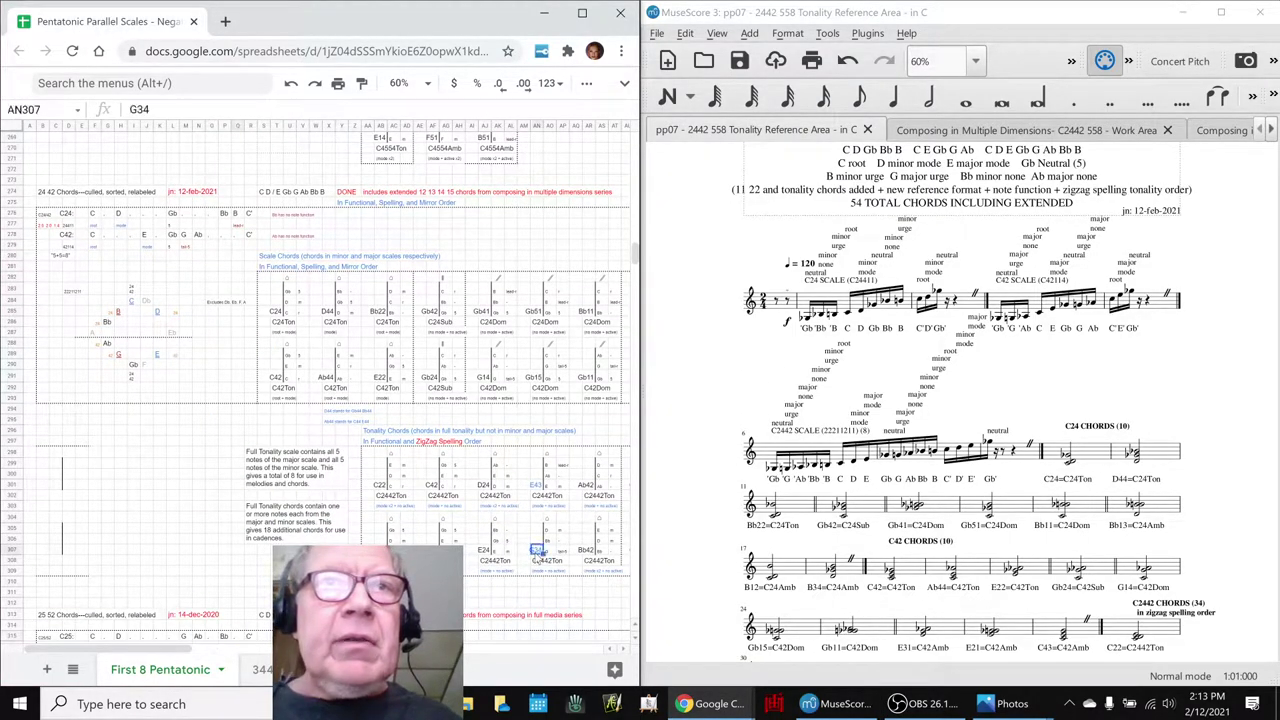
{"action": "left_click", "coordinate": [541, 487]}
Read the extended scale chords along row 291, then return focus to the reference score.
{"action": "left_click", "coordinate": [541, 377]}
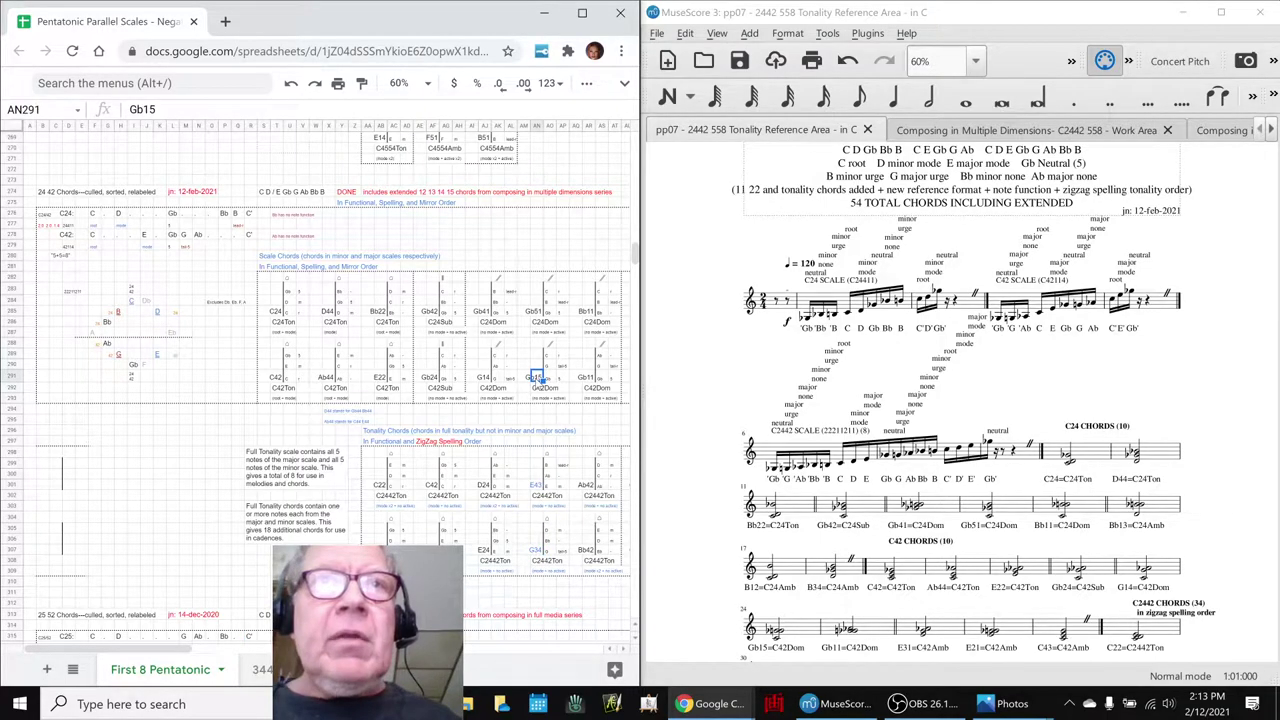
{"action": "key", "text": "Right"}
{"action": "key", "text": "Right"}
{"action": "key", "text": "Right"}
{"action": "key", "text": "Right"}
{"action": "key", "text": "Right"}
{"action": "key", "text": "Right"}
{"action": "key", "text": "Right"}
{"action": "key", "text": "Right"}
{"action": "key", "text": "Right"}
{"action": "key", "text": "Right"}
{"action": "key", "text": "Right"}
{"action": "key", "text": "Right"}
{"action": "key", "text": "Right"}
{"action": "key", "text": "Right"}
{"action": "key", "text": "Right"}
{"action": "key", "text": "Right"}
{"action": "key", "text": "Right"}
{"action": "key", "text": "Right"}
{"action": "key", "text": "Right"}
{"action": "key", "text": "Right"}
{"action": "key", "text": "Right"}
{"action": "key", "text": "Right"}
{"action": "key", "text": "Right"}
{"action": "key", "text": "Right"}
{"action": "key", "text": "Right"}
{"action": "key", "text": "Right"}
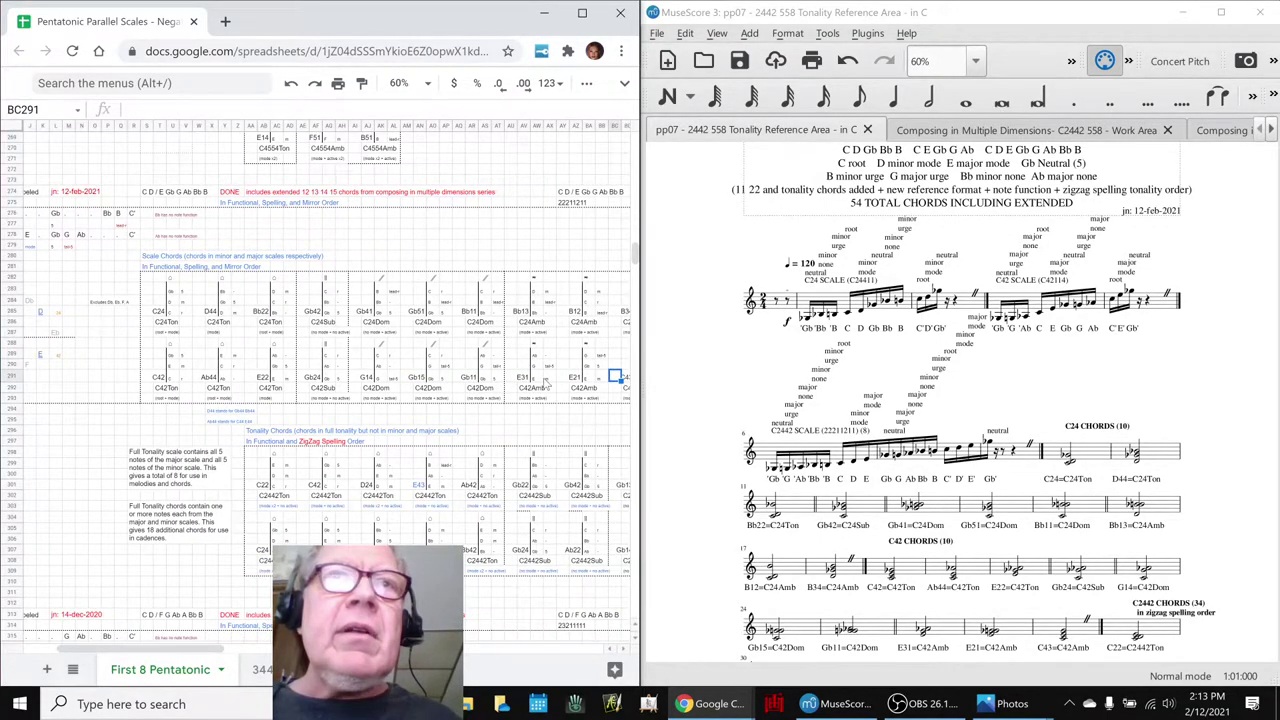
{"action": "key", "text": "Right"}
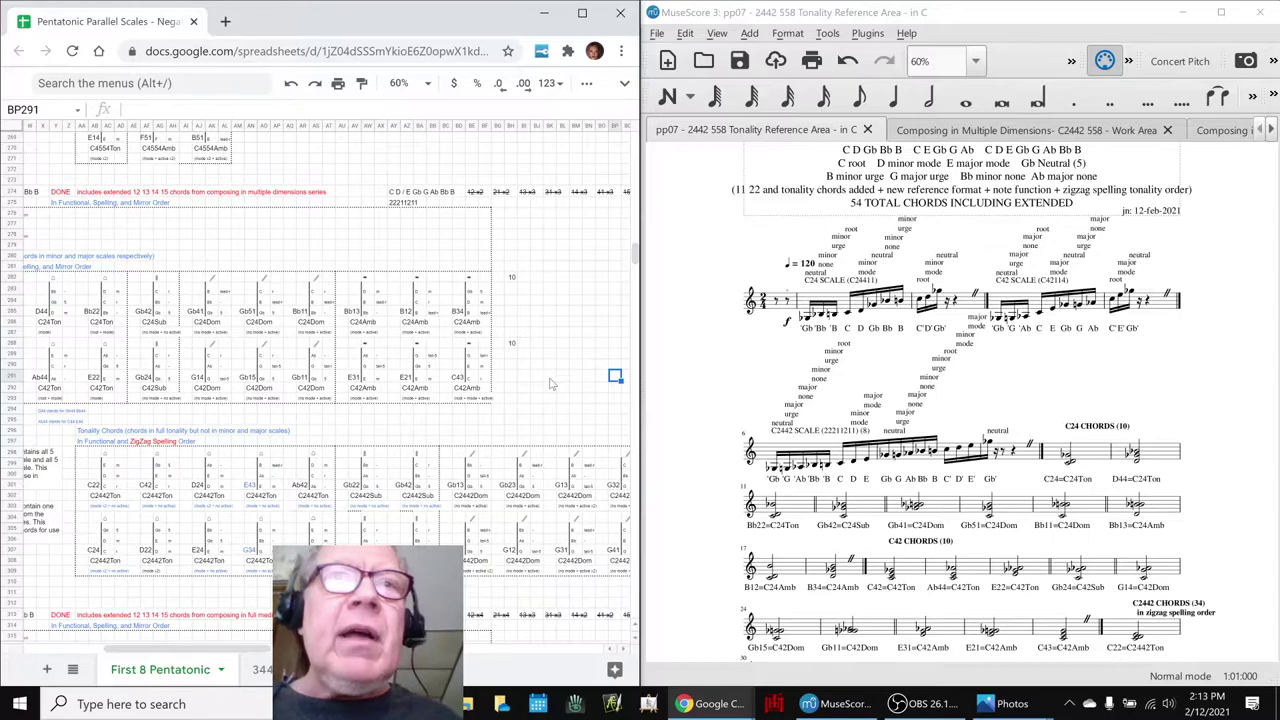
{"action": "key", "text": "Left"}
{"action": "key", "text": "Left"}
{"action": "key", "text": "Left"}
{"action": "key", "text": "Left"}
{"action": "key", "text": "Left"}
{"action": "key", "text": "Left"}
{"action": "key", "text": "Left"}
{"action": "key", "text": "Left"}
{"action": "key", "text": "Left"}
{"action": "key", "text": "Left"}
{"action": "key", "text": "Left"}
{"action": "key", "text": "Left"}
{"action": "key", "text": "Left"}
{"action": "key", "text": "Left"}
{"action": "key", "text": "Left"}
{"action": "key", "text": "Left"}
{"action": "key", "text": "Left"}
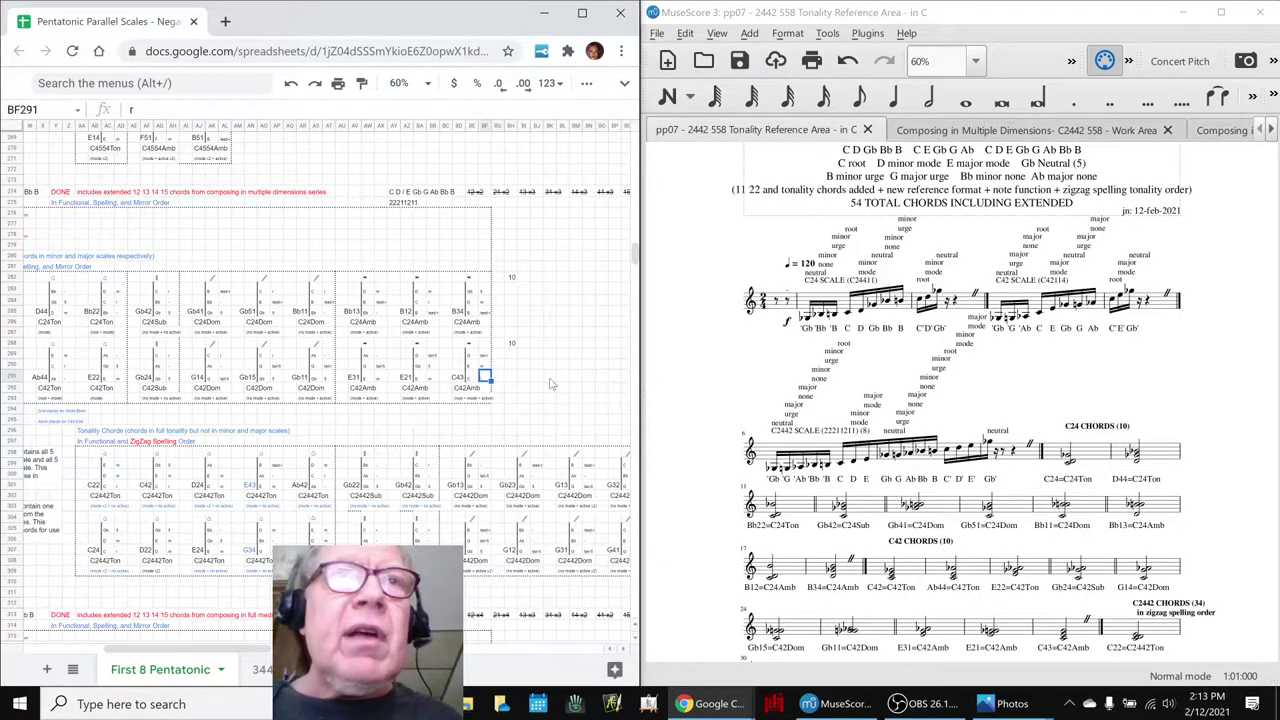
{"action": "key", "text": "Left"}
{"action": "key", "text": "Left"}
{"action": "key", "text": "Left"}
{"action": "key", "text": "Left"}
{"action": "key", "text": "Left"}
{"action": "key", "text": "Left"}
{"action": "key", "text": "Left"}
{"action": "key", "text": "Left"}
{"action": "key", "text": "Left"}
{"action": "key", "text": "Left"}
{"action": "key", "text": "Left"}
{"action": "key", "text": "Left"}
{"action": "key", "text": "Left"}
{"action": "key", "text": "Left"}
{"action": "key", "text": "Left"}
{"action": "key", "text": "Left"}
{"action": "key", "text": "Left"}
{"action": "key", "text": "Left"}
{"action": "key", "text": "Left"}
{"action": "key", "text": "Left"}
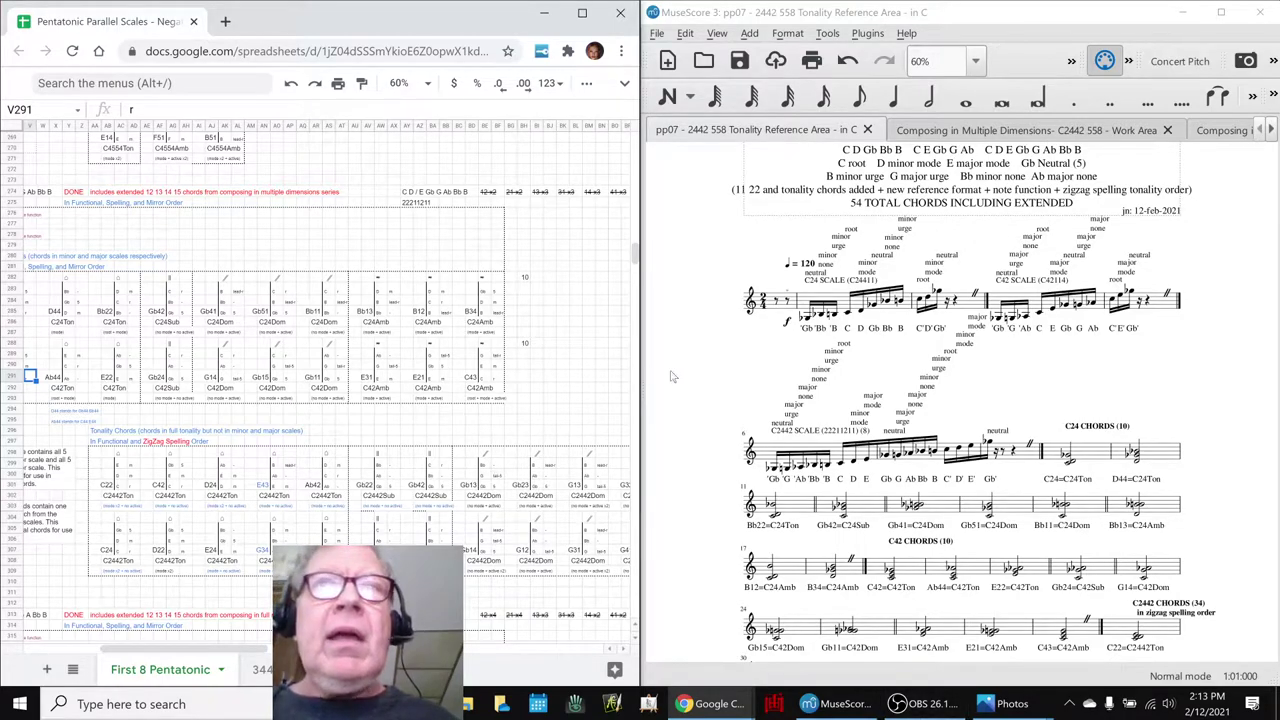
{"action": "left_click", "coordinate": [860, 214]}
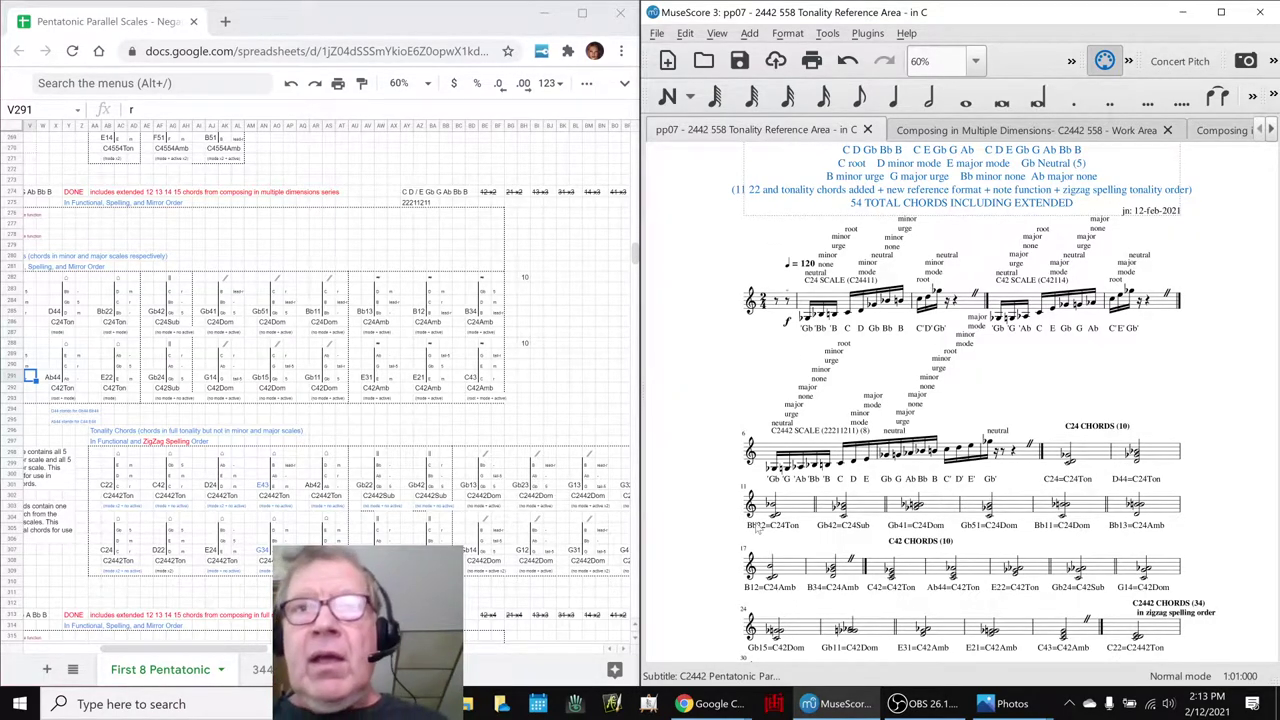
Review trichord consonance averages (2.00 in C18, chord 14 in B19), then show MuseScore's piano keyboard.
{"action": "mouse_move", "coordinate": [708, 705]}
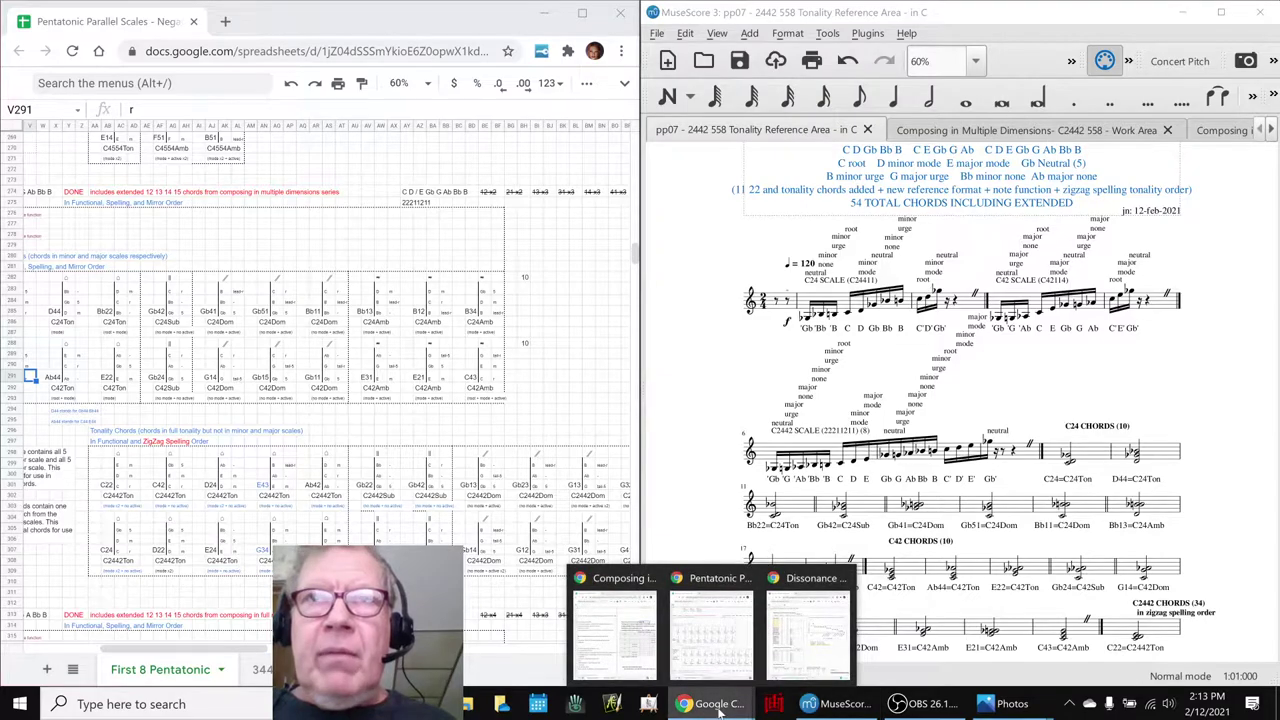
{"action": "left_click", "coordinate": [802, 645]}
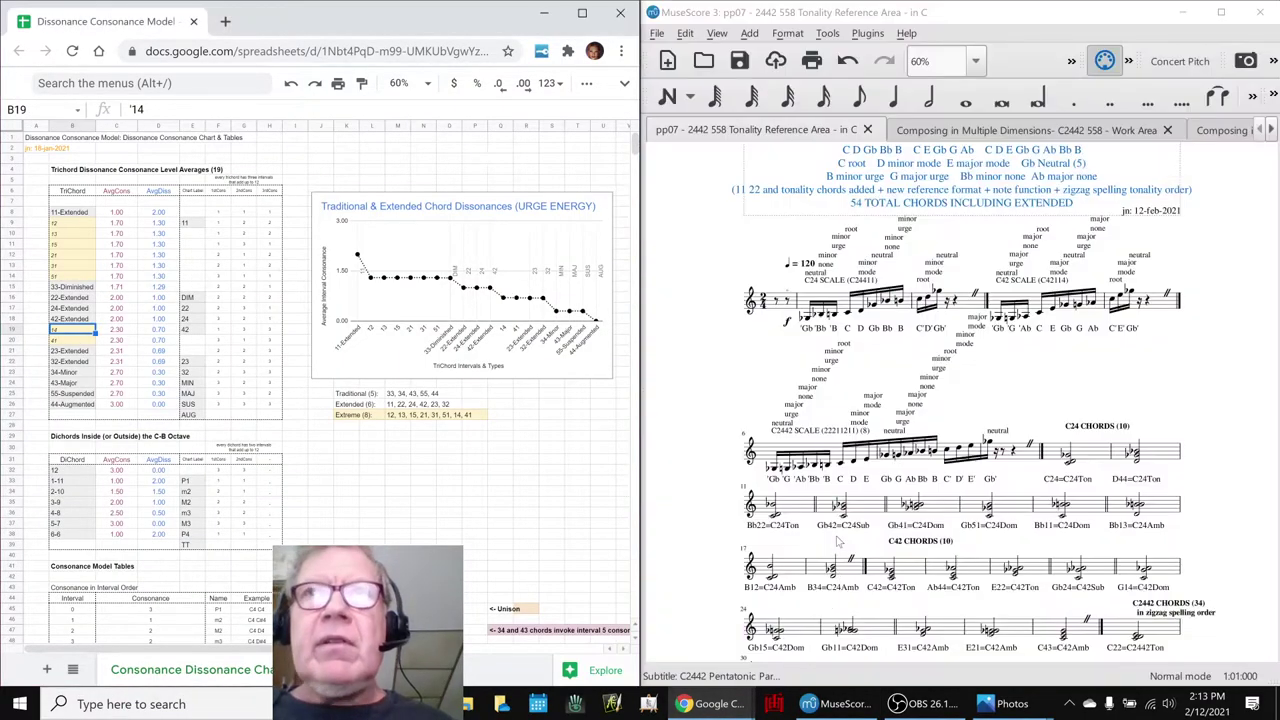
{"action": "mouse_move", "coordinate": [708, 705]}
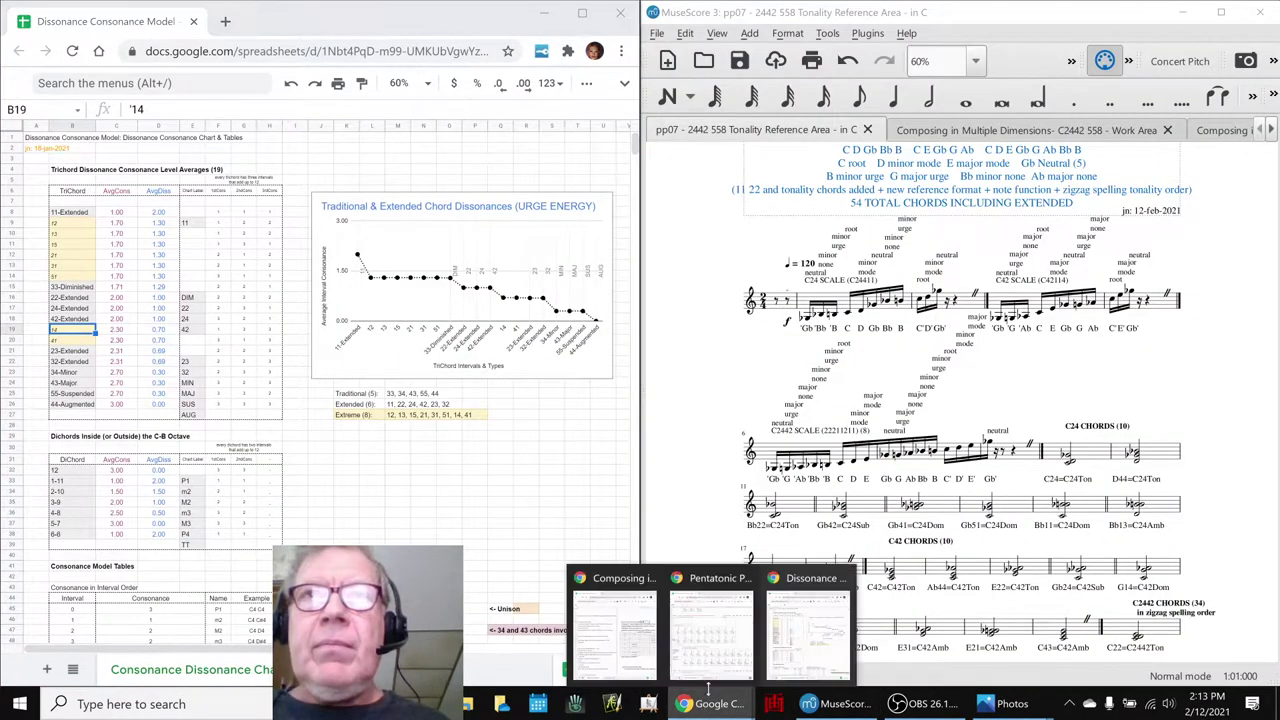
{"action": "left_click", "coordinate": [118, 322]}
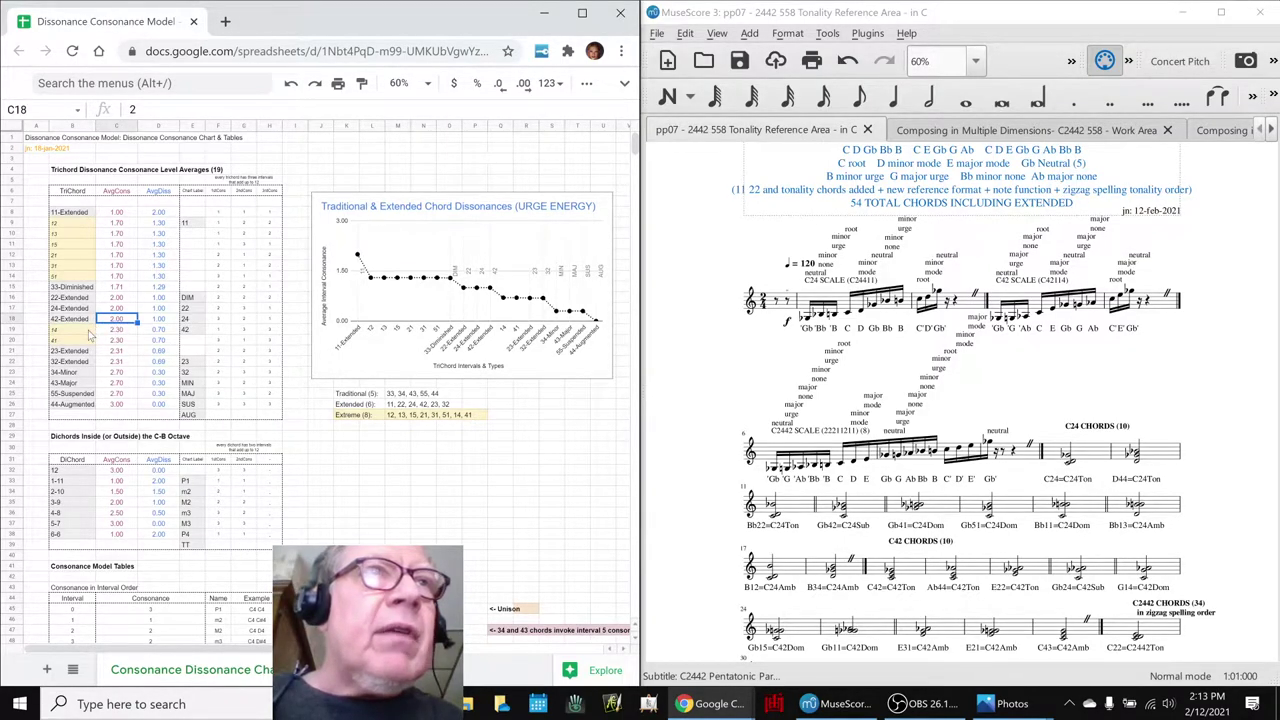
{"action": "left_click", "coordinate": [89, 333]}
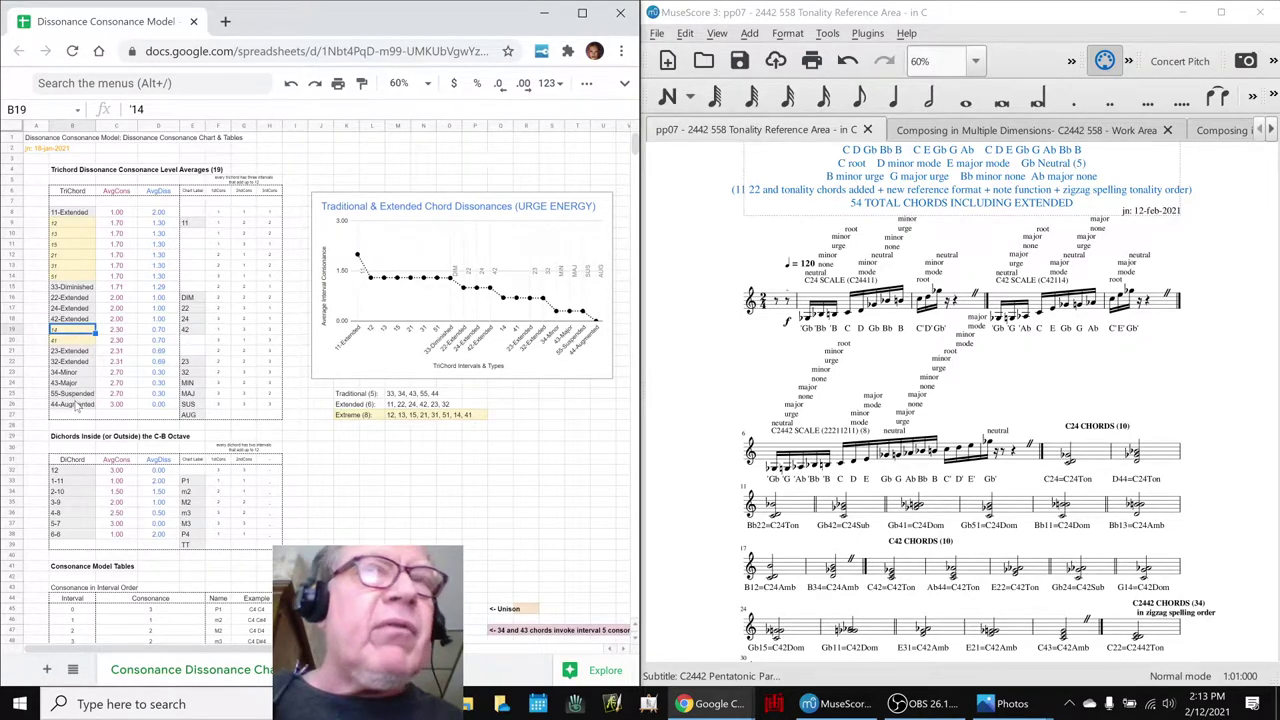
{"action": "left_click", "coordinate": [1253, 539]}
{"action": "key", "text": "p"}
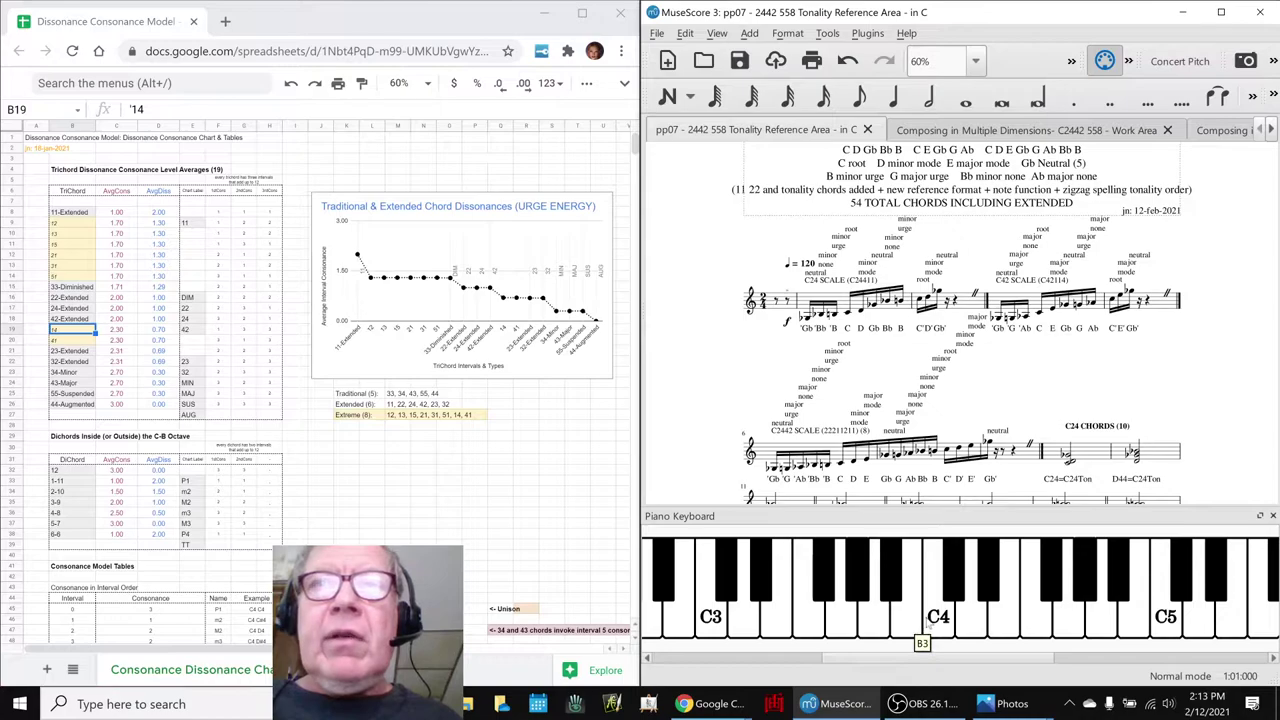
{"action": "left_click", "coordinate": [934, 620]}
{"action": "left_click", "coordinate": [952, 592]}
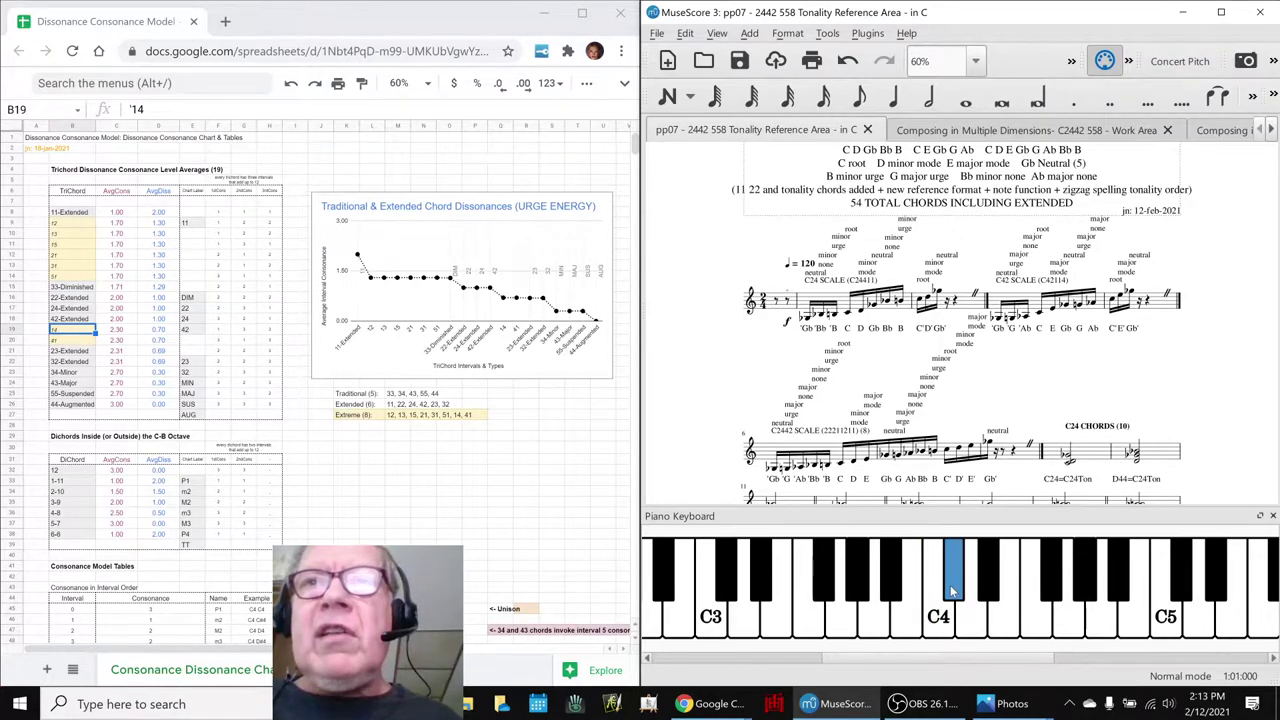
{"action": "left_click", "coordinate": [1037, 622]}
{"action": "left_click", "coordinate": [956, 598]}
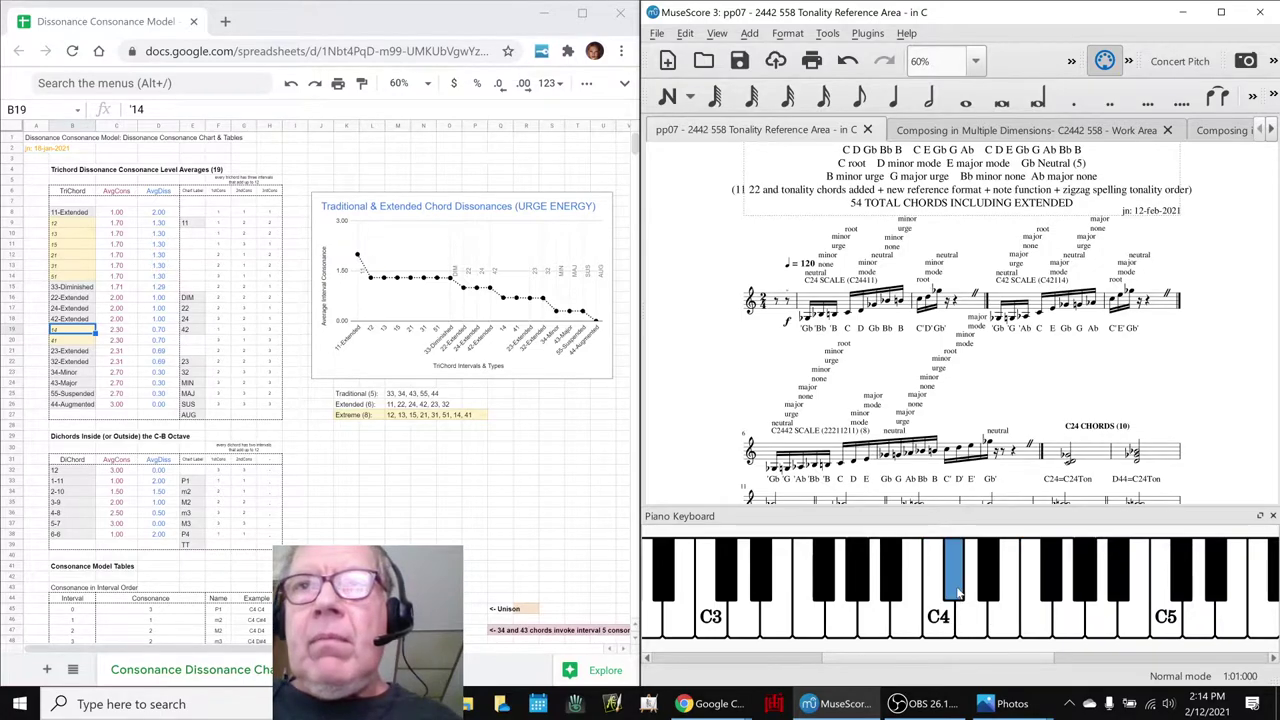
{"action": "left_click", "coordinate": [1031, 631]}
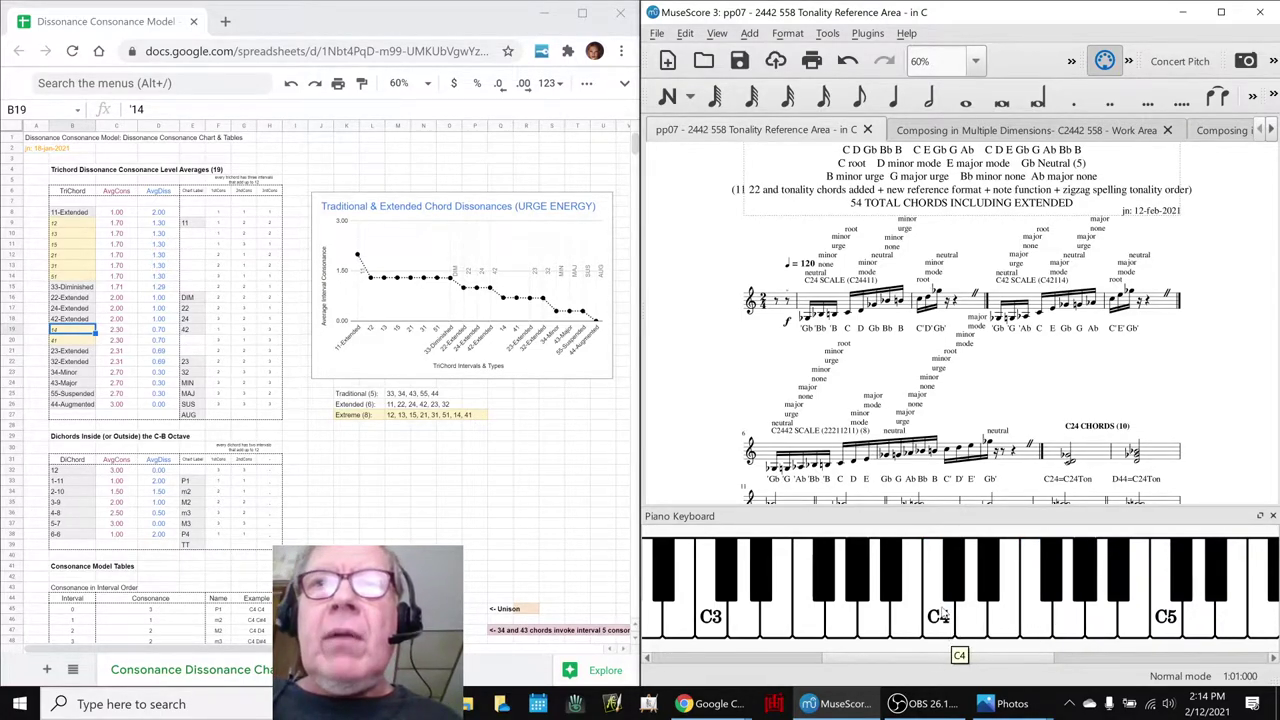
{"action": "left_click", "coordinate": [977, 628]}
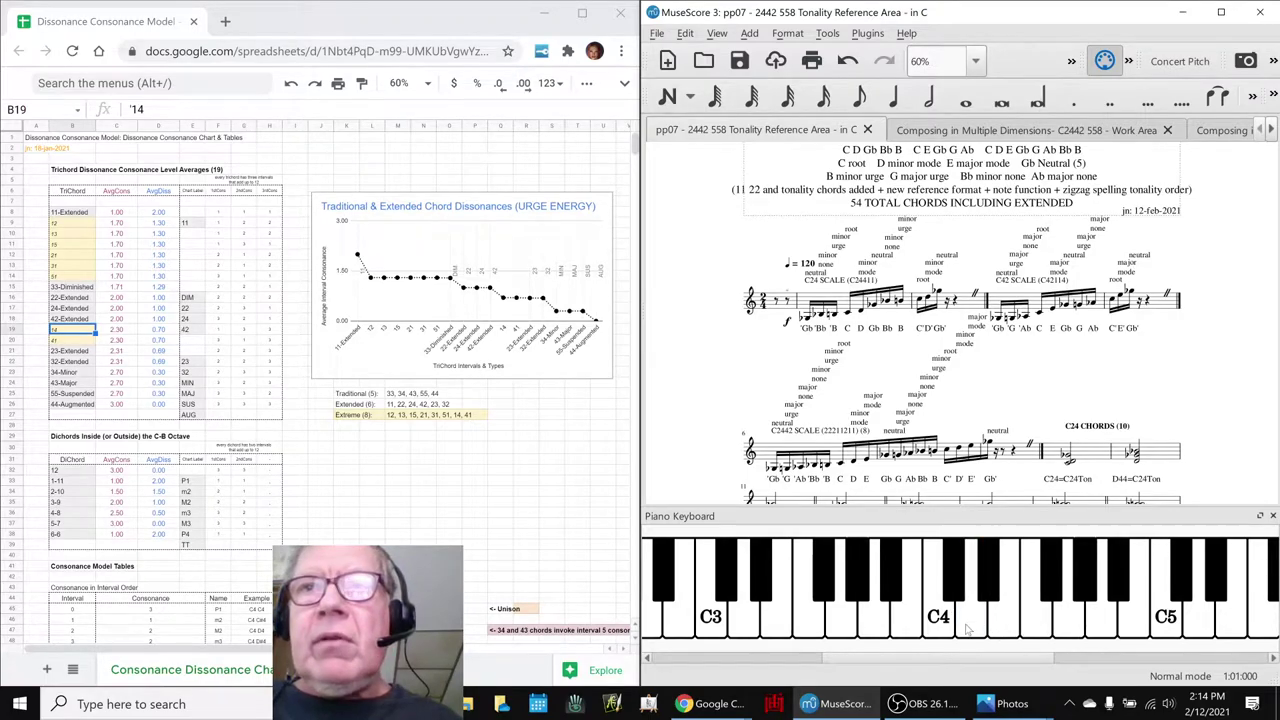
{"action": "left_click", "coordinate": [940, 626]}
{"action": "left_click", "coordinate": [973, 624]}
{"action": "left_click", "coordinate": [1038, 630]}
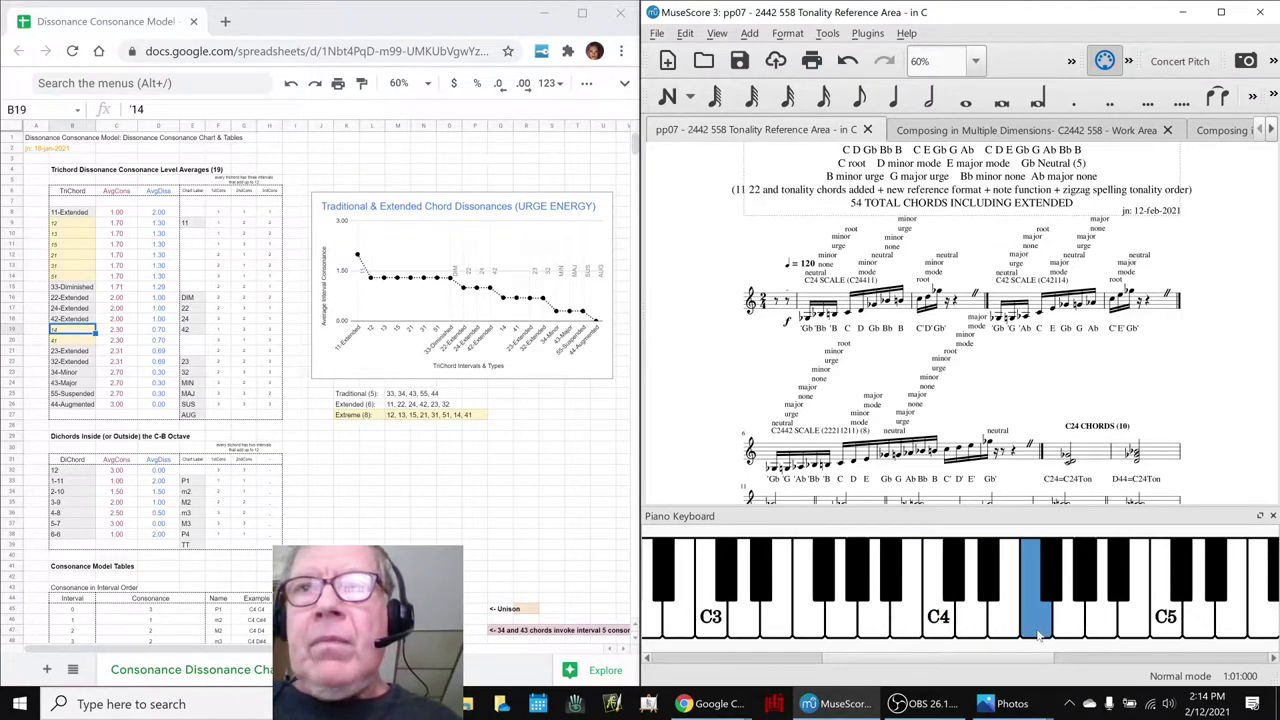
{"action": "left_click", "coordinate": [945, 622]}
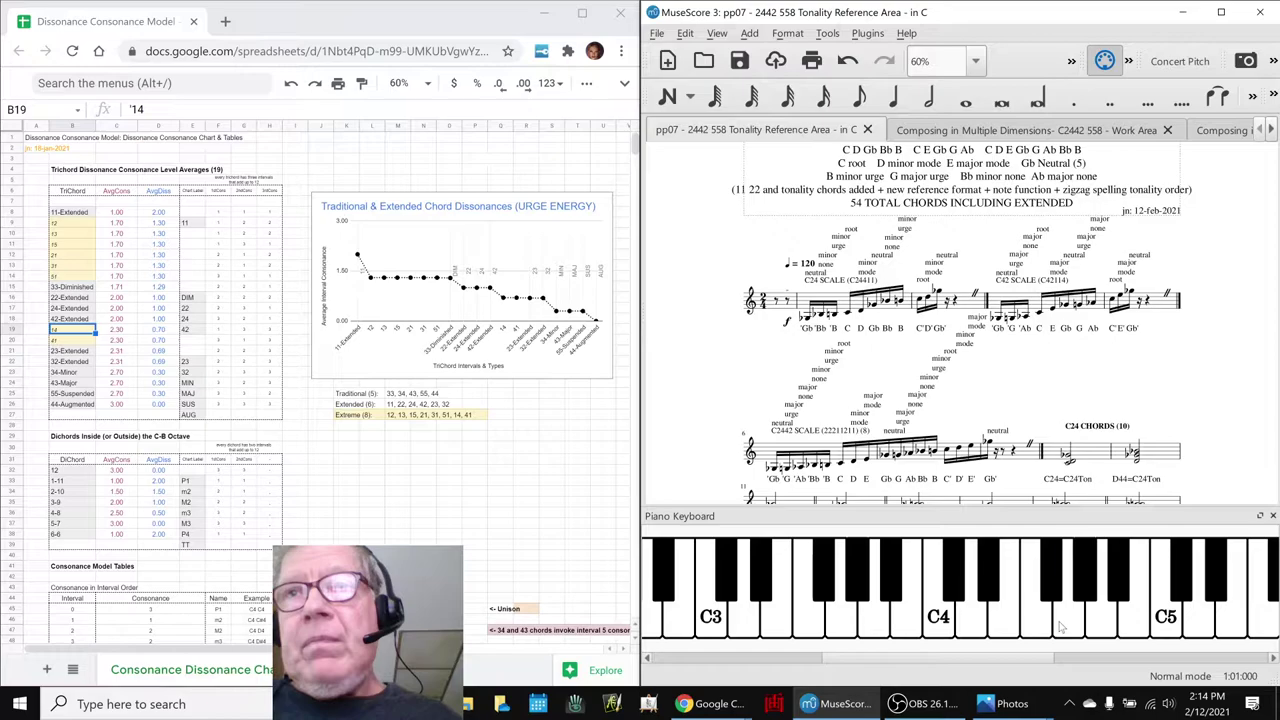
{"action": "left_click", "coordinate": [1062, 627]}
{"action": "left_click", "coordinate": [940, 625]}
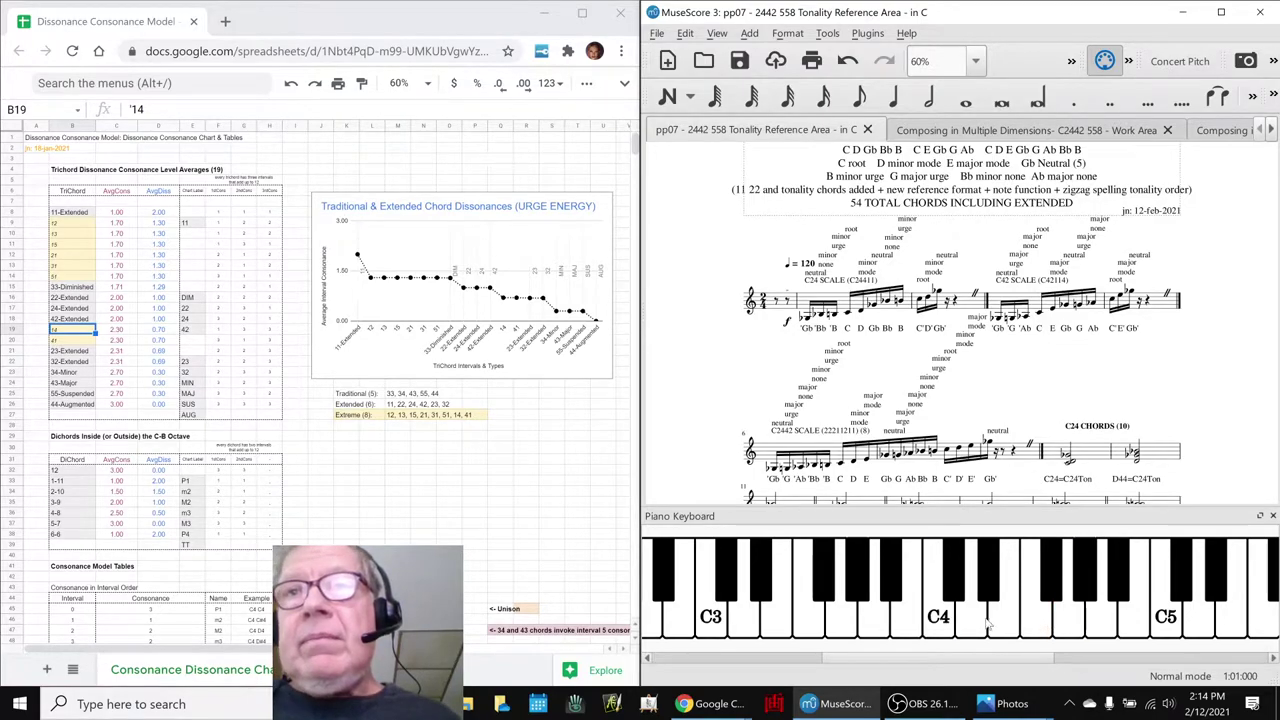
{"action": "left_click", "coordinate": [1004, 628]}
{"action": "left_click", "coordinate": [1068, 630]}
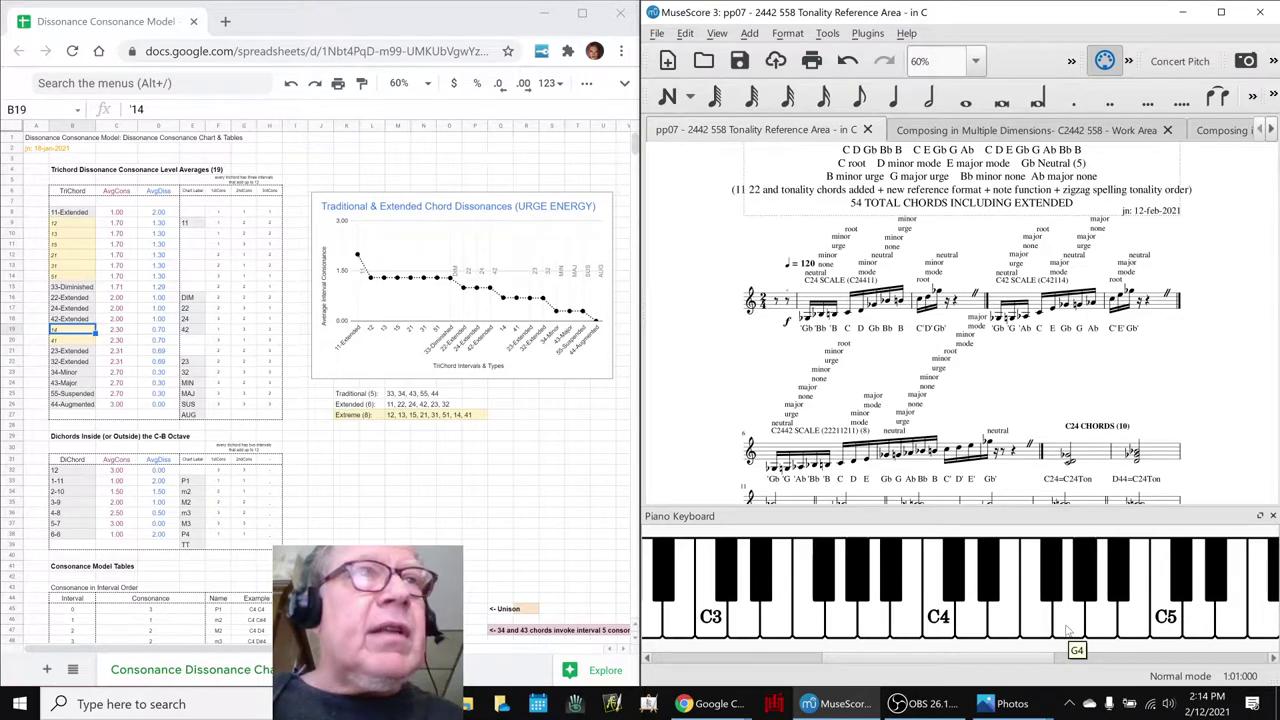
{"action": "left_click", "coordinate": [940, 614]}
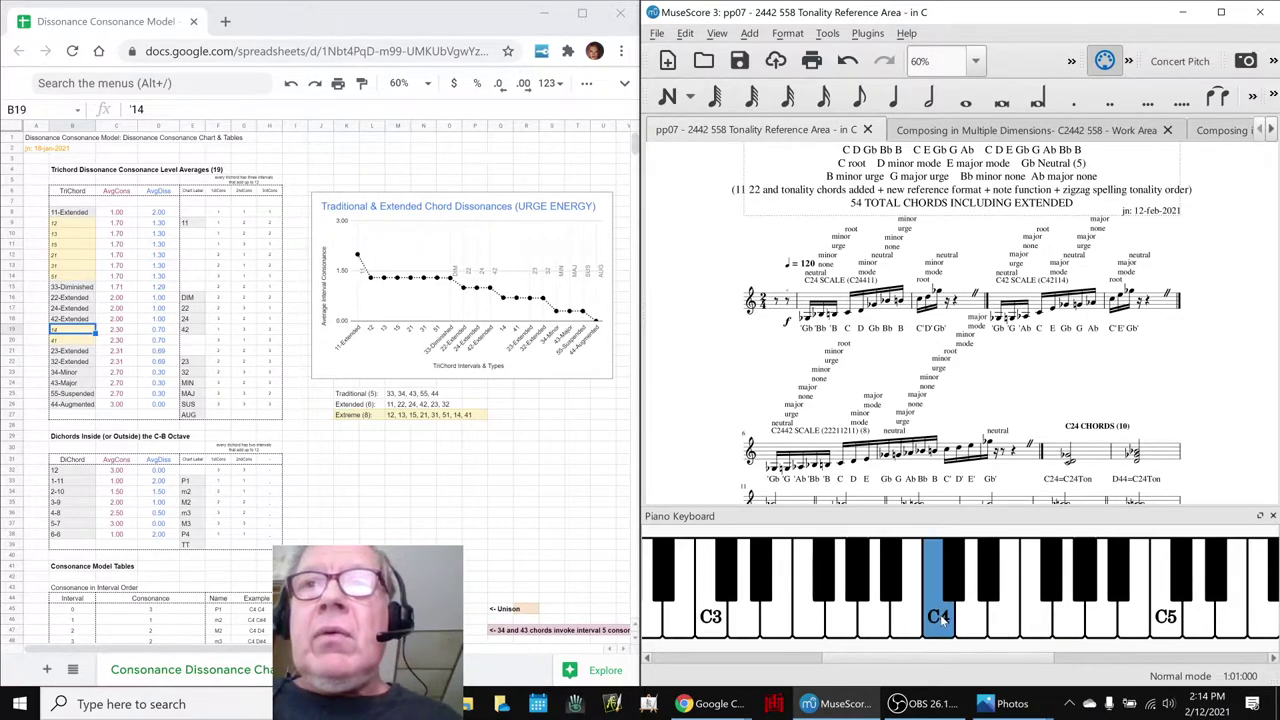
{"action": "left_click", "coordinate": [1043, 625]}
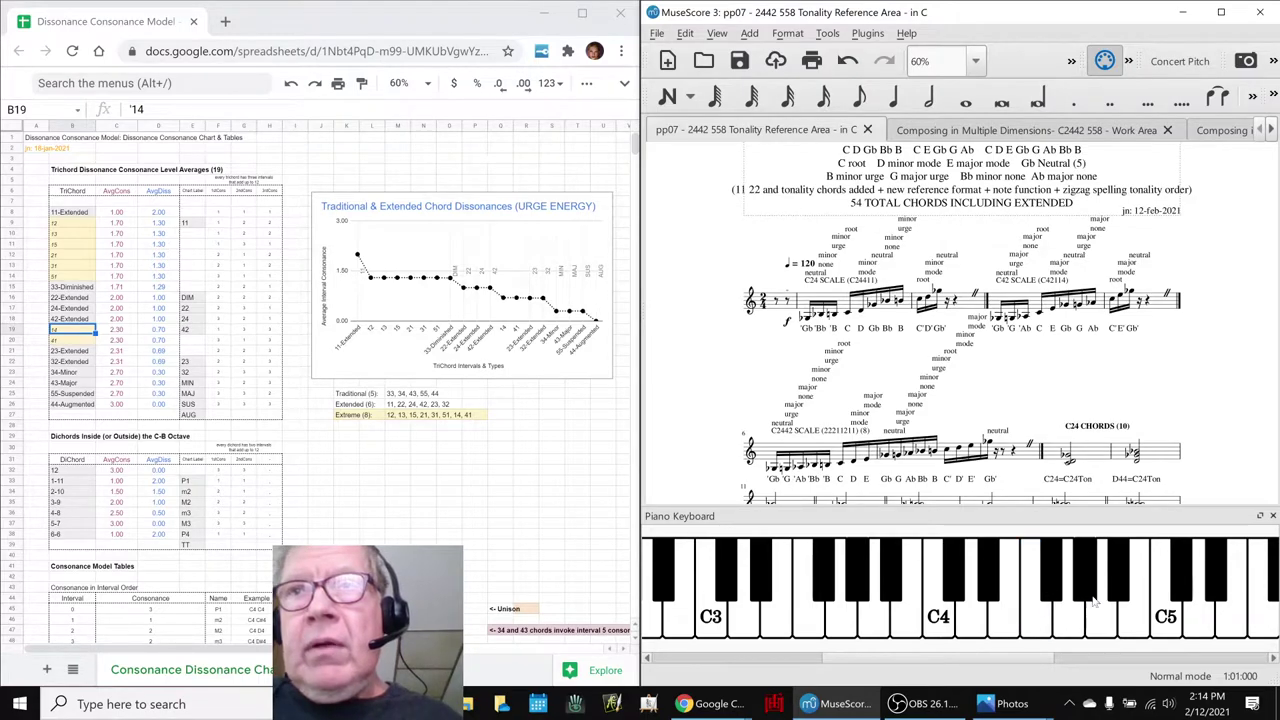
{"action": "left_click", "coordinate": [1118, 594]}
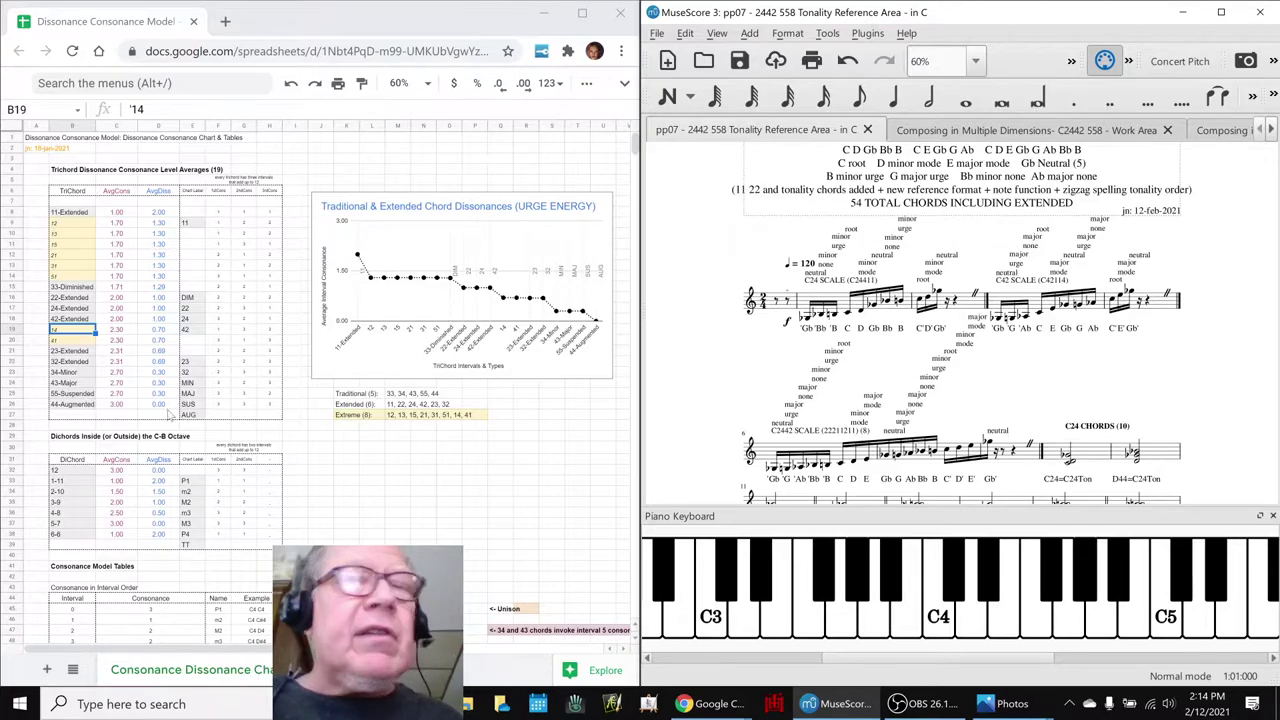
{"action": "left_click", "coordinate": [942, 628]}
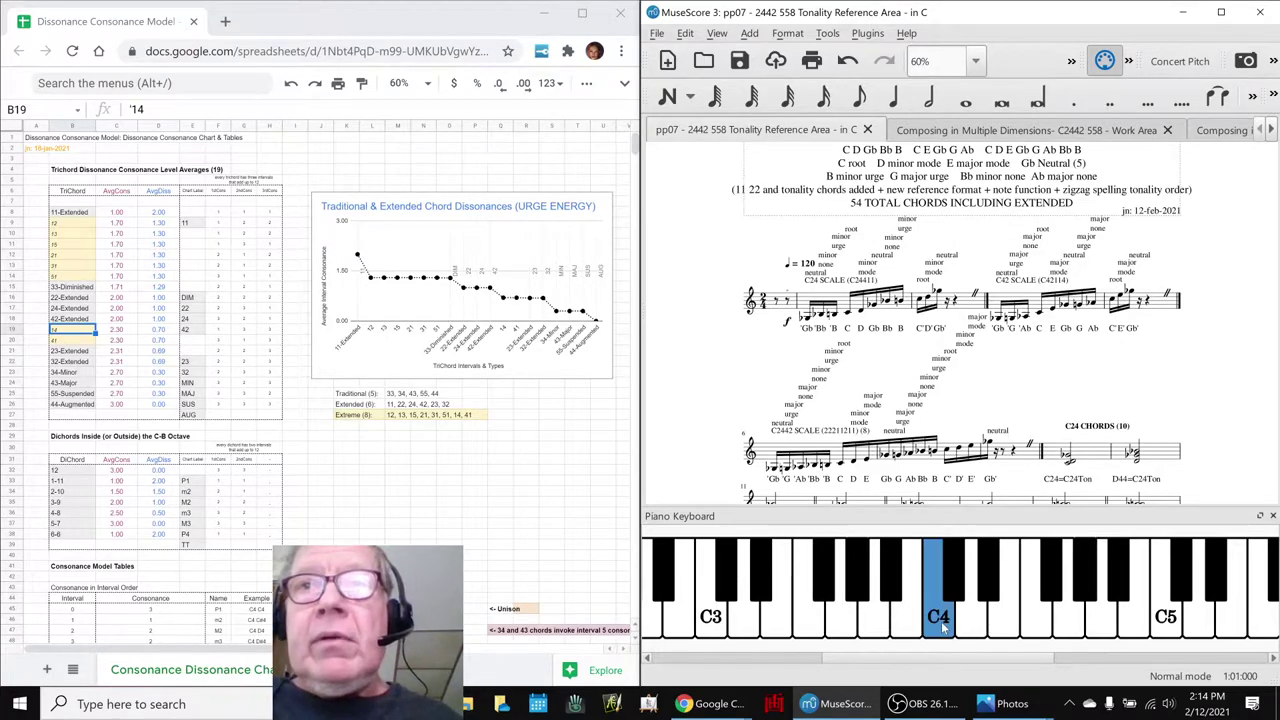
{"action": "left_click", "coordinate": [1015, 622]}
{"action": "left_click", "coordinate": [1083, 600]}
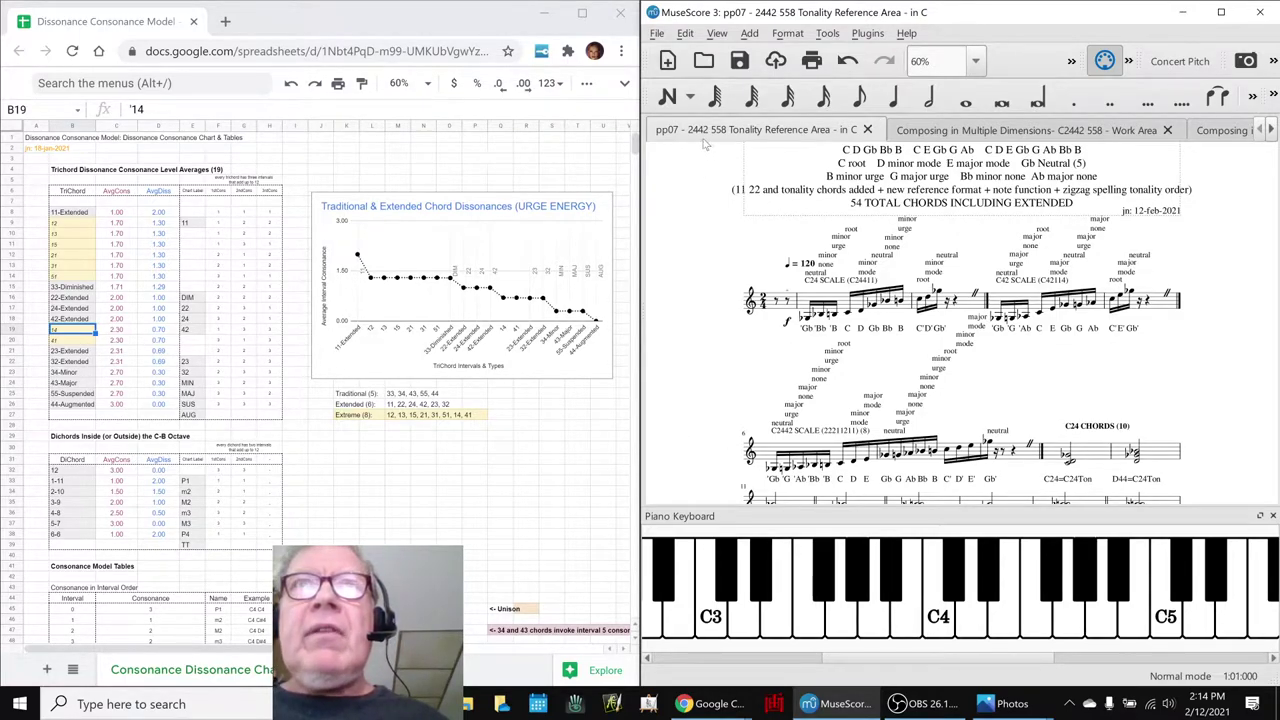
Look over the Work Area score and its chord consonance subtitle.
{"action": "scroll", "coordinate": [1055, 342], "scroll_direction": "down", "scroll_amount": 10}
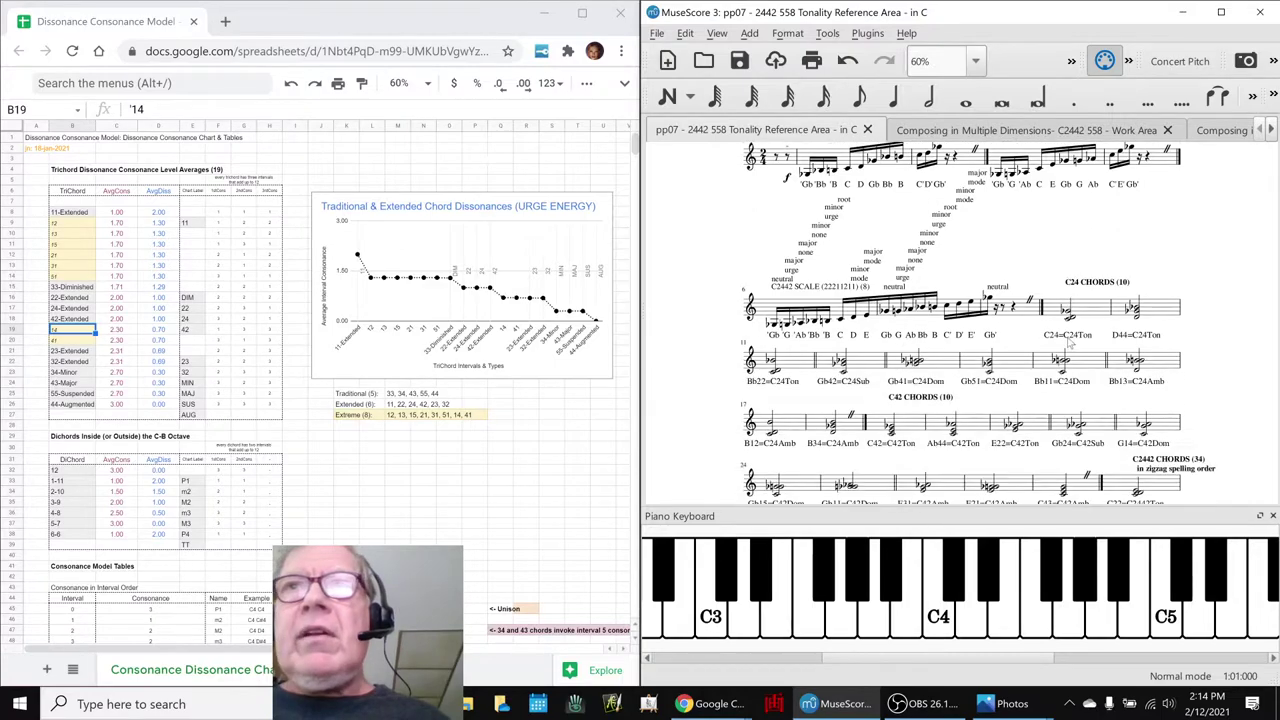
{"action": "scroll", "coordinate": [1070, 343], "scroll_direction": "down", "scroll_amount": 4}
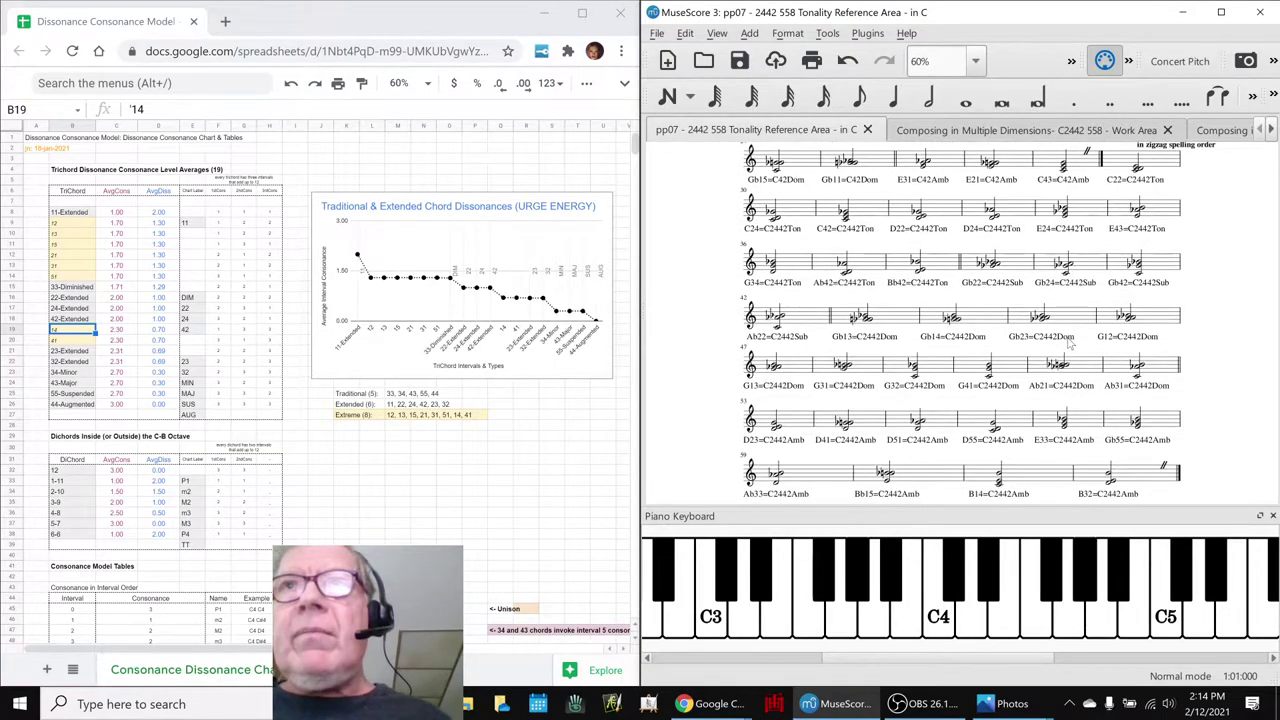
{"action": "left_click", "coordinate": [955, 136]}
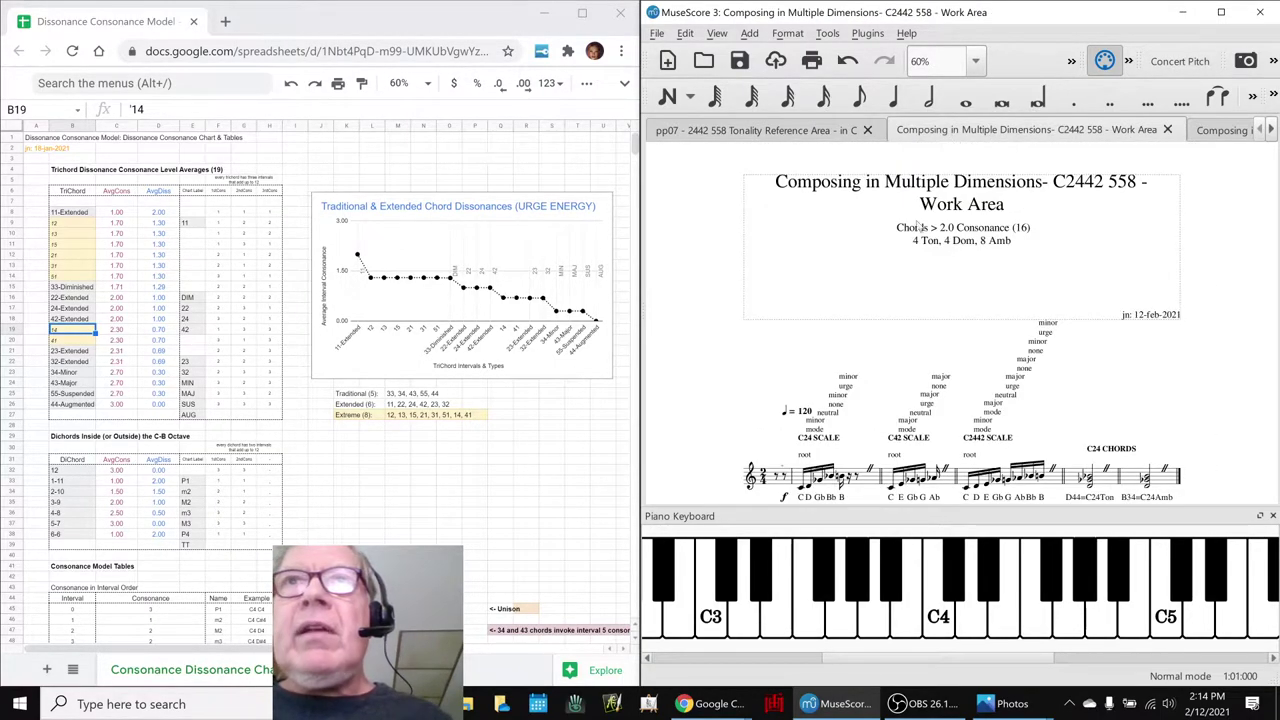
{"action": "scroll", "coordinate": [758, 358], "scroll_direction": "down", "scroll_amount": 3}
{"action": "scroll", "coordinate": [765, 354], "scroll_direction": "up", "scroll_amount": 4}
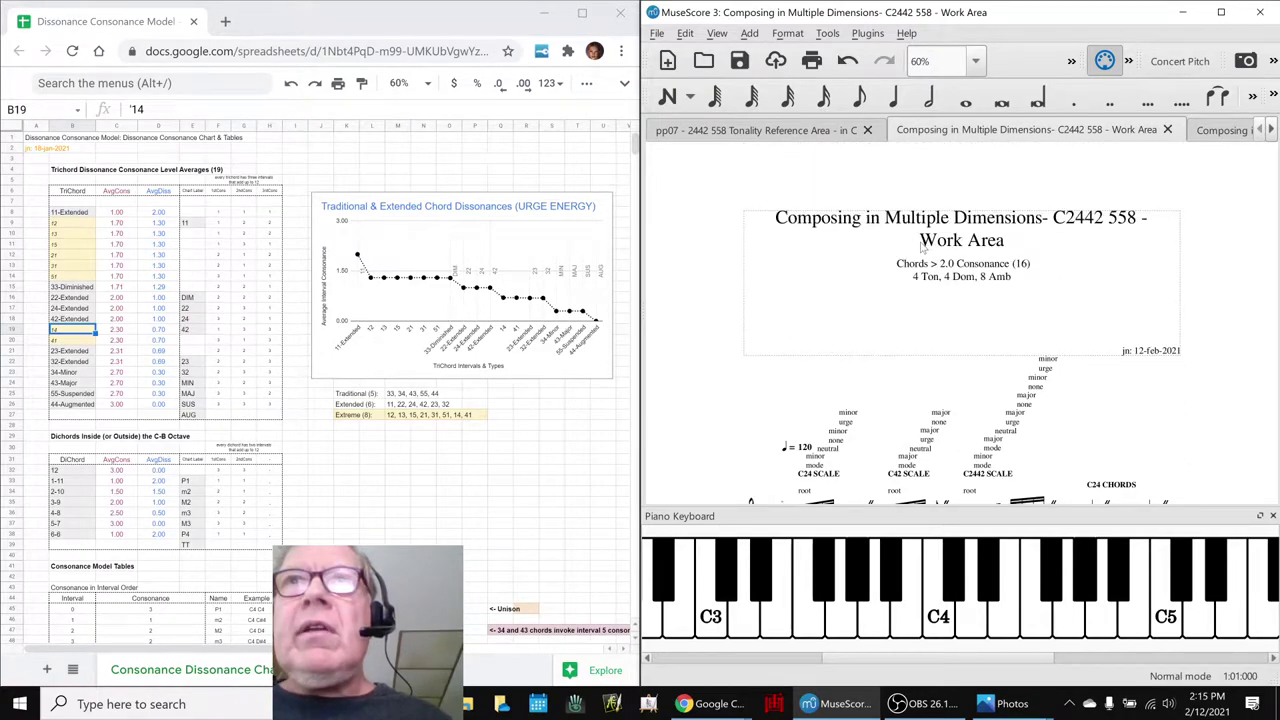
{"action": "left_click", "coordinate": [1016, 274]}
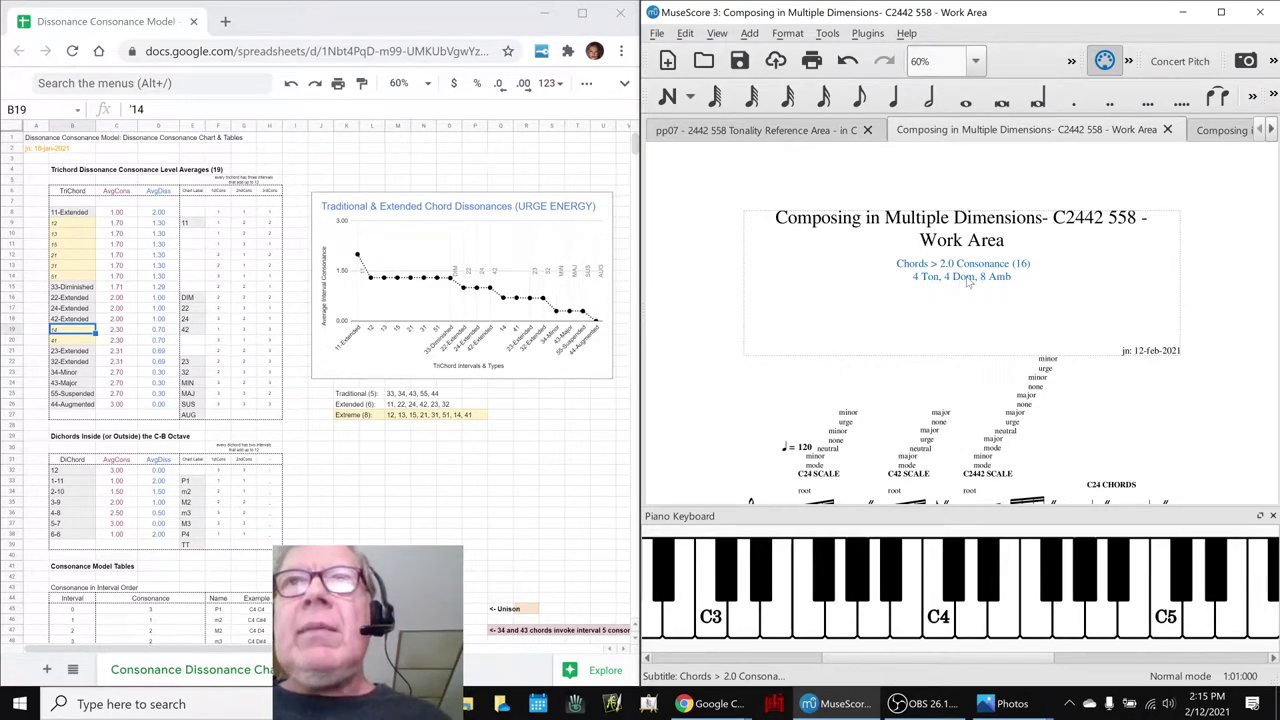
{"action": "left_click", "coordinate": [694, 399]}
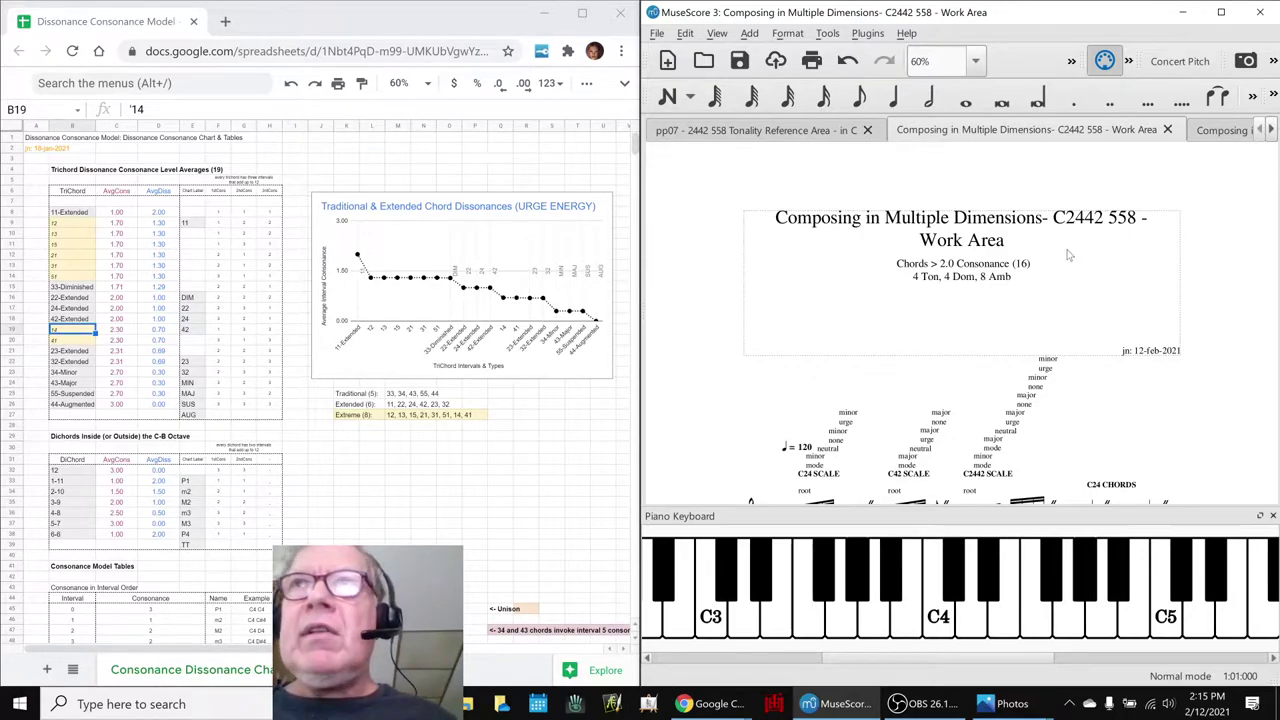
Switch to the Impromptu score and preview the open Chrome windows.
{"action": "left_click", "coordinate": [1206, 127]}
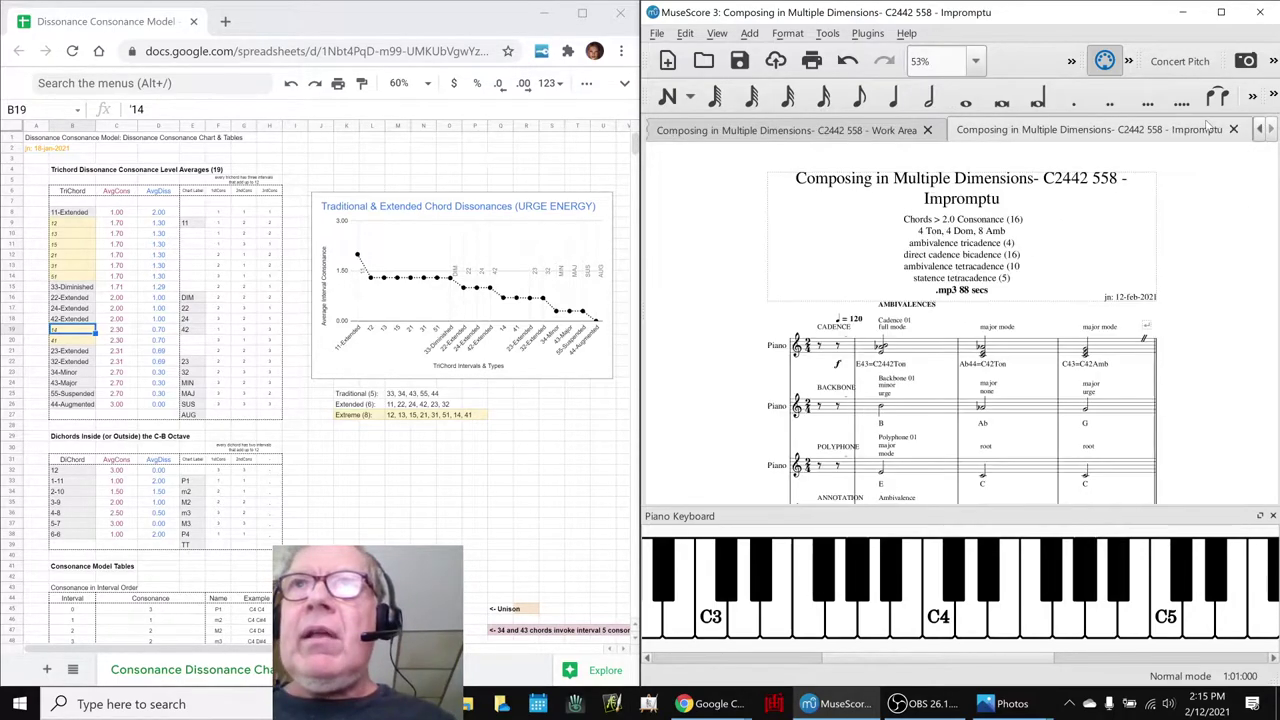
{"action": "scroll", "coordinate": [720, 315], "scroll_direction": "down", "scroll_amount": 2}
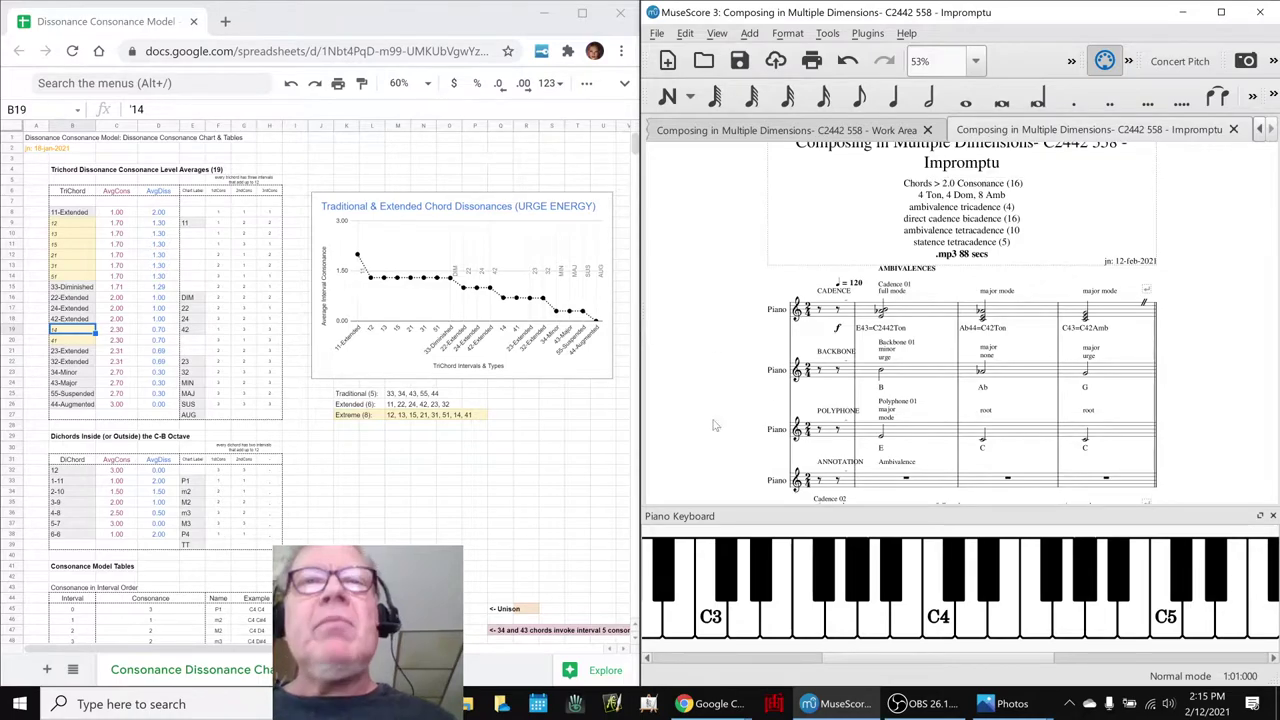
{"action": "left_click", "coordinate": [708, 705]}
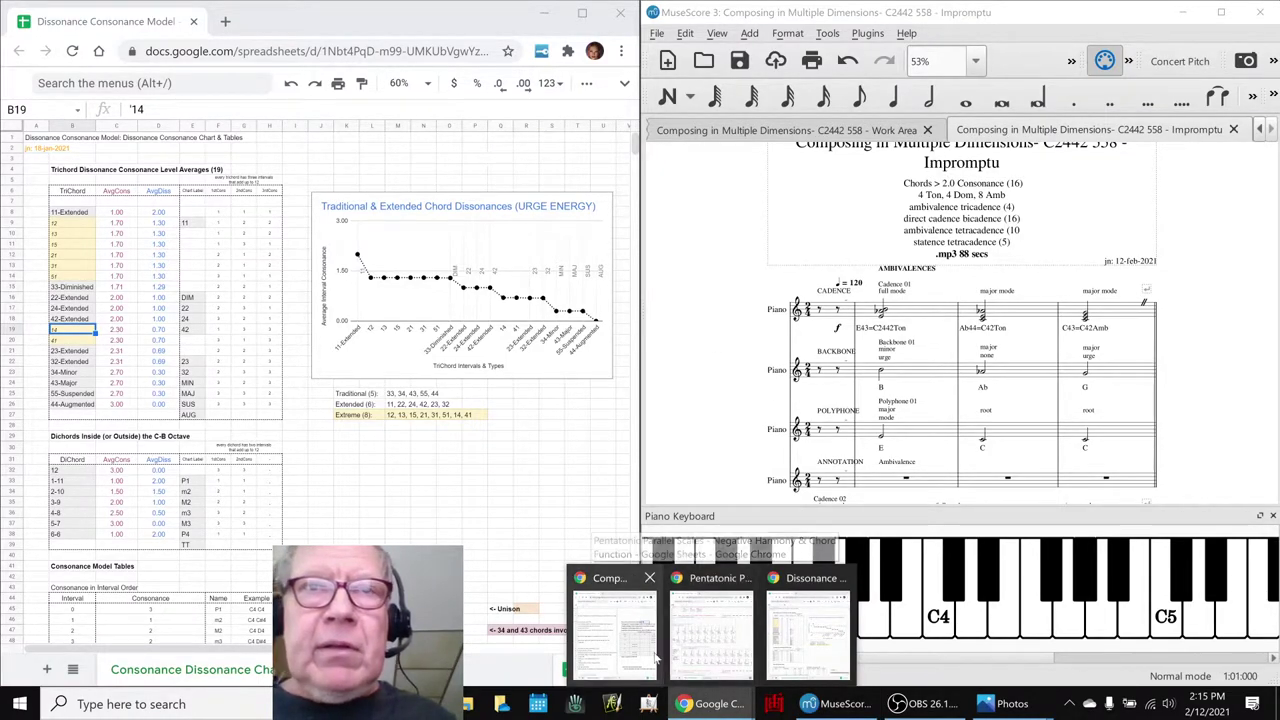
{"action": "left_click", "coordinate": [590, 648]}
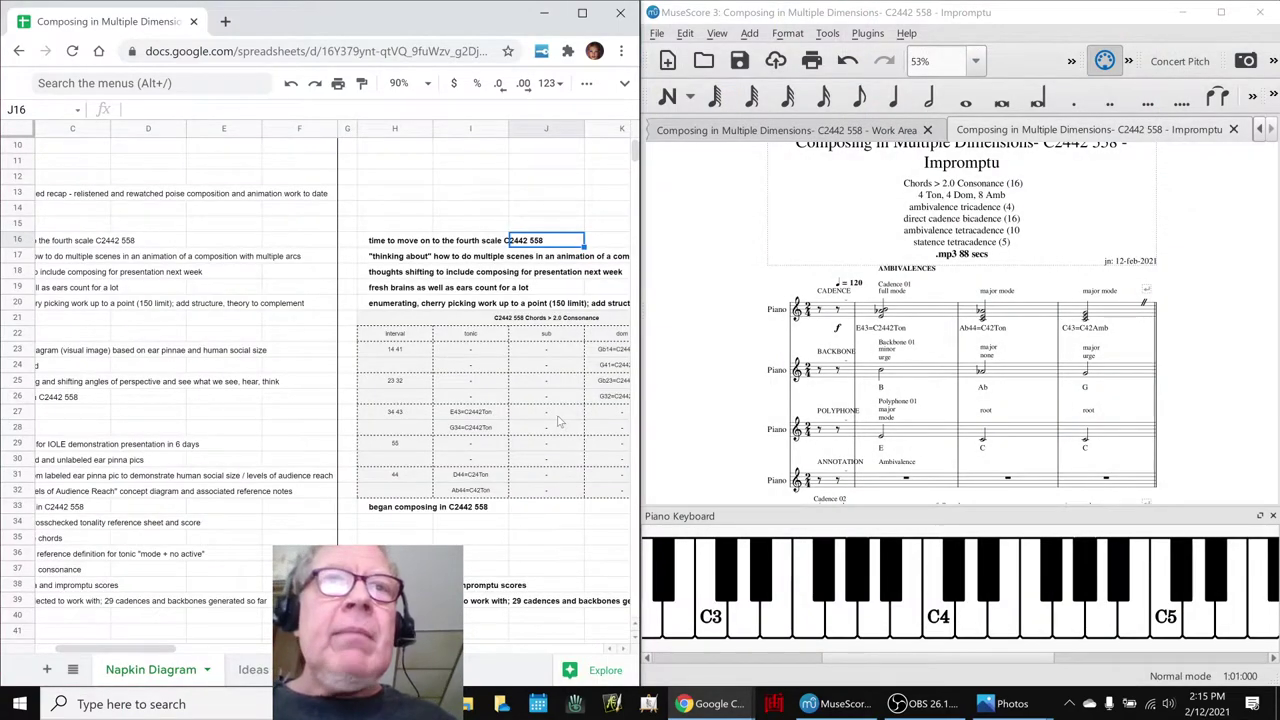
{"action": "left_click", "coordinate": [431, 257]}
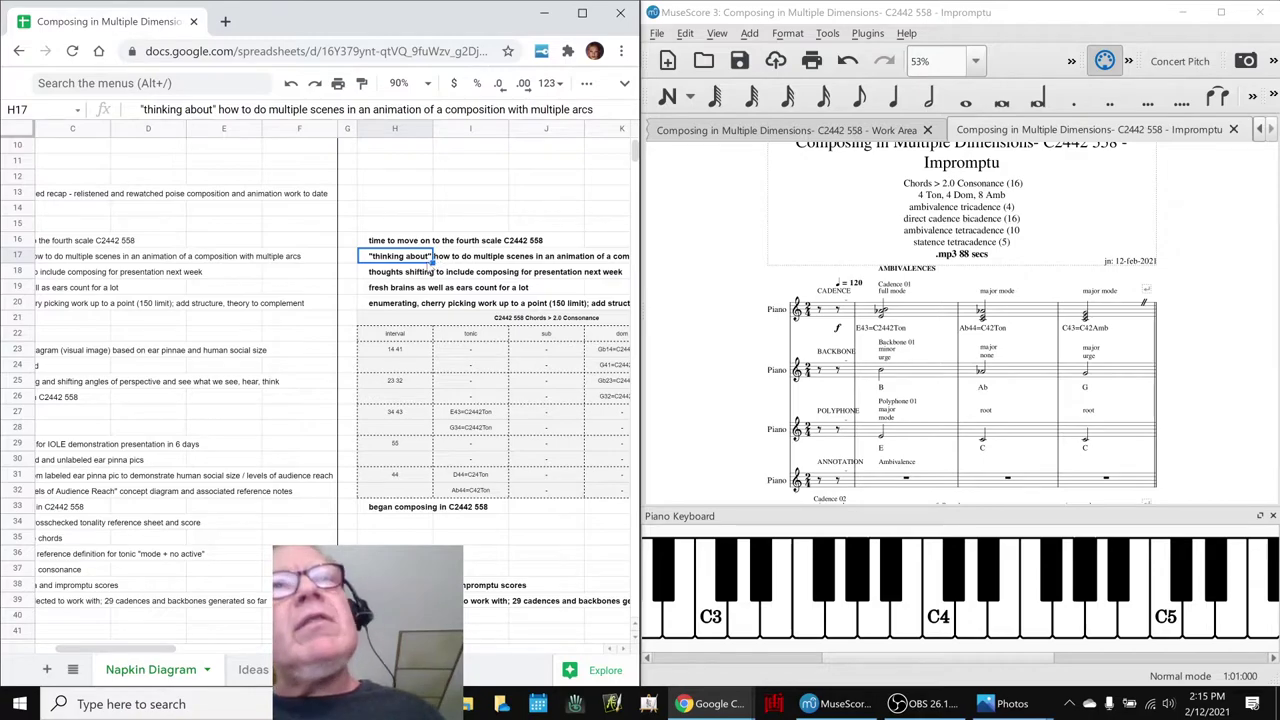
{"action": "left_click", "coordinate": [396, 276]}
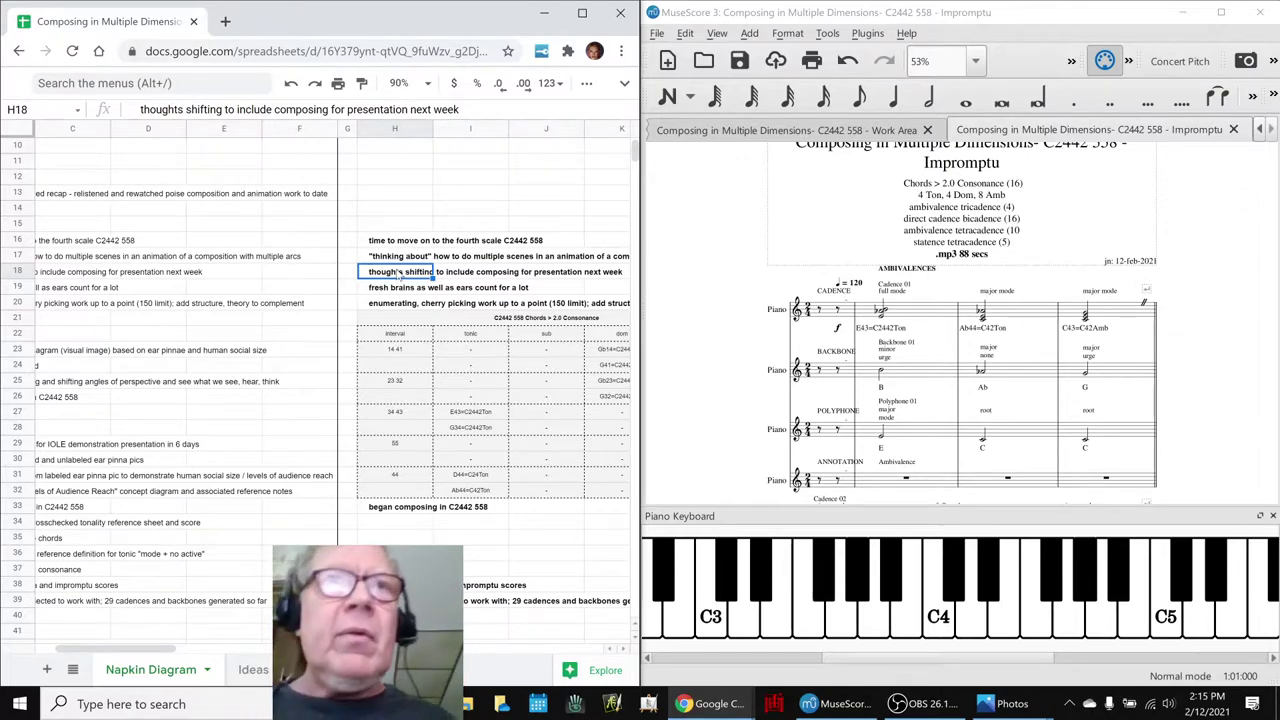
{"action": "left_click", "coordinate": [415, 288]}
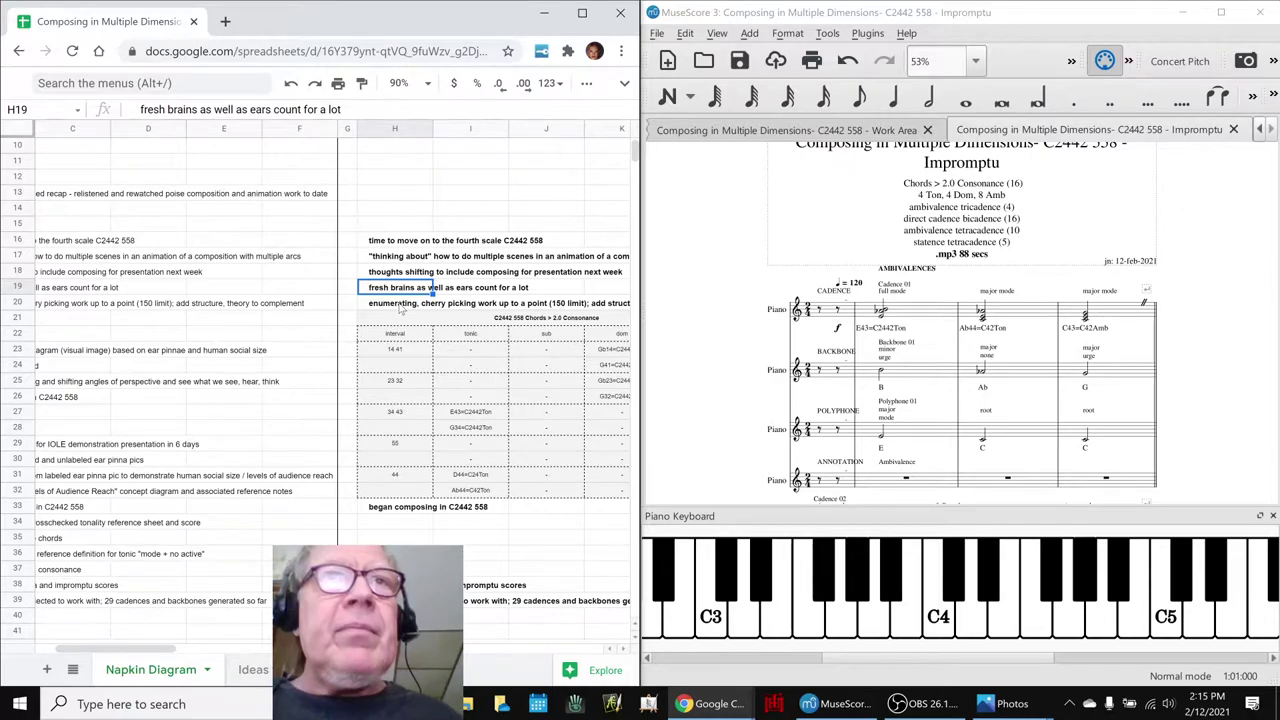
{"action": "left_click", "coordinate": [400, 309]}
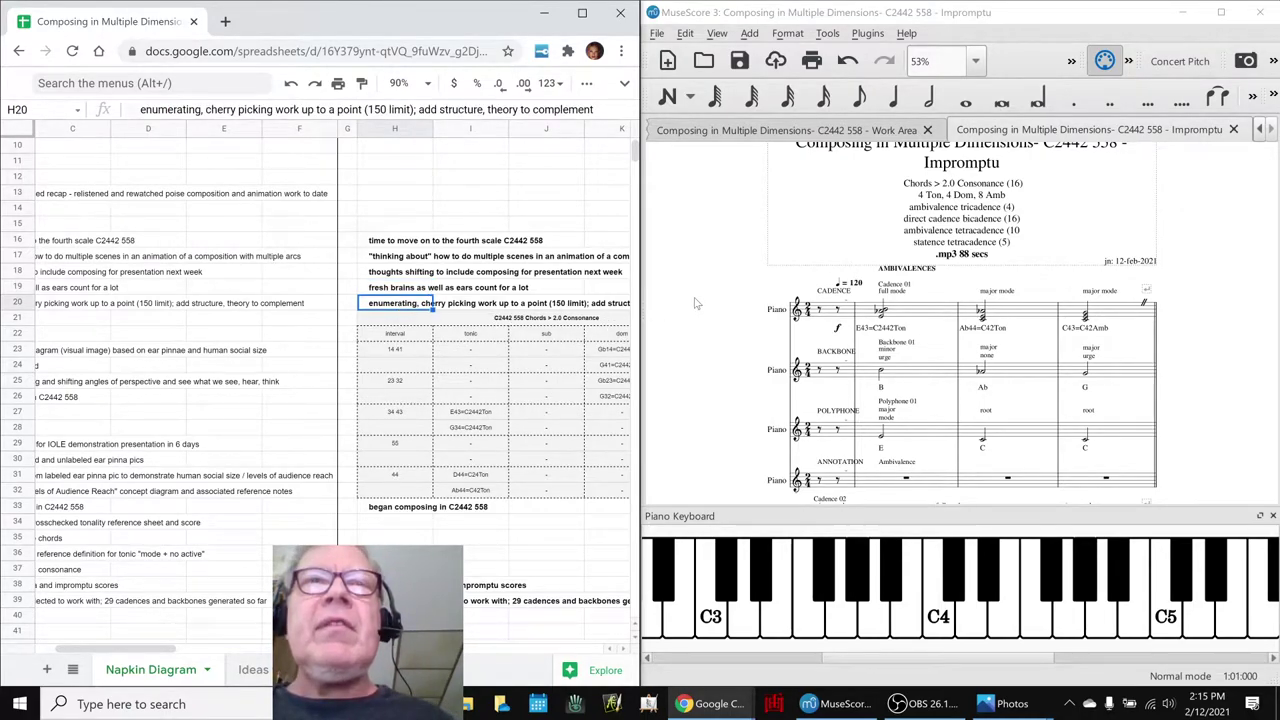
{"action": "left_click", "coordinate": [712, 128]}
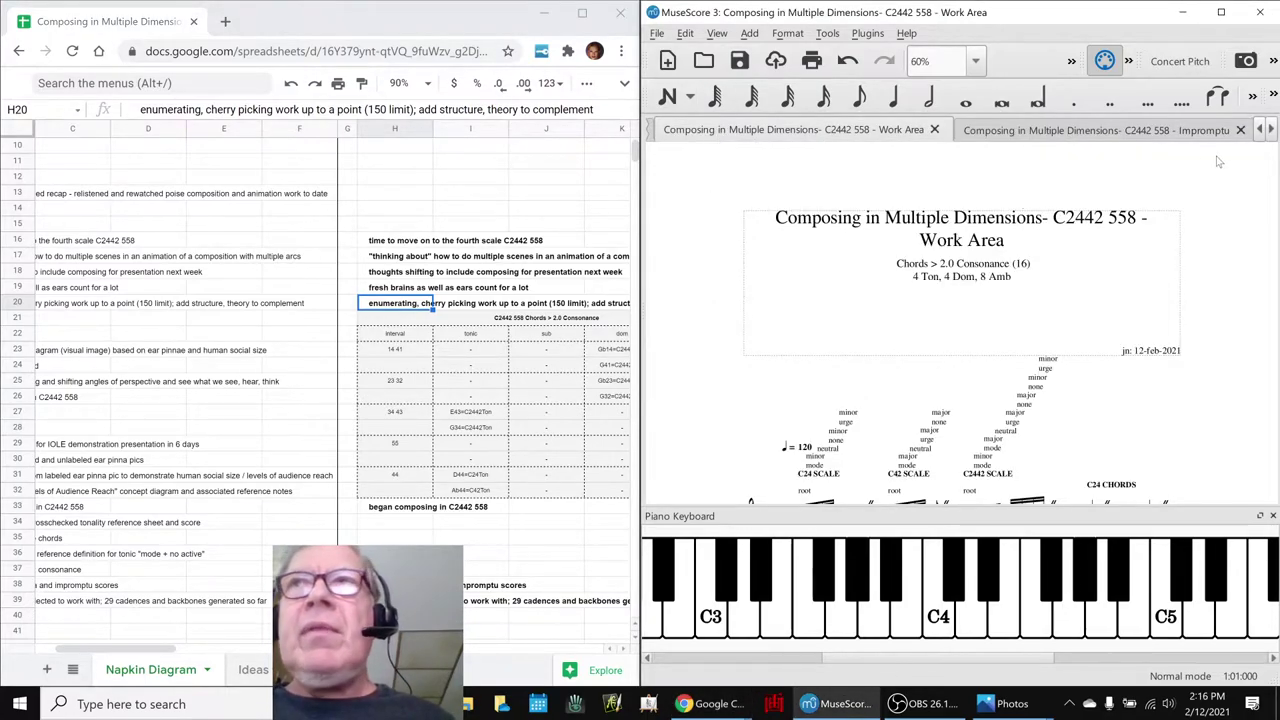
Cycle through the Tonality Reference Area, Work Area and Impromptu scores.
{"action": "left_click", "coordinate": [1259, 130]}
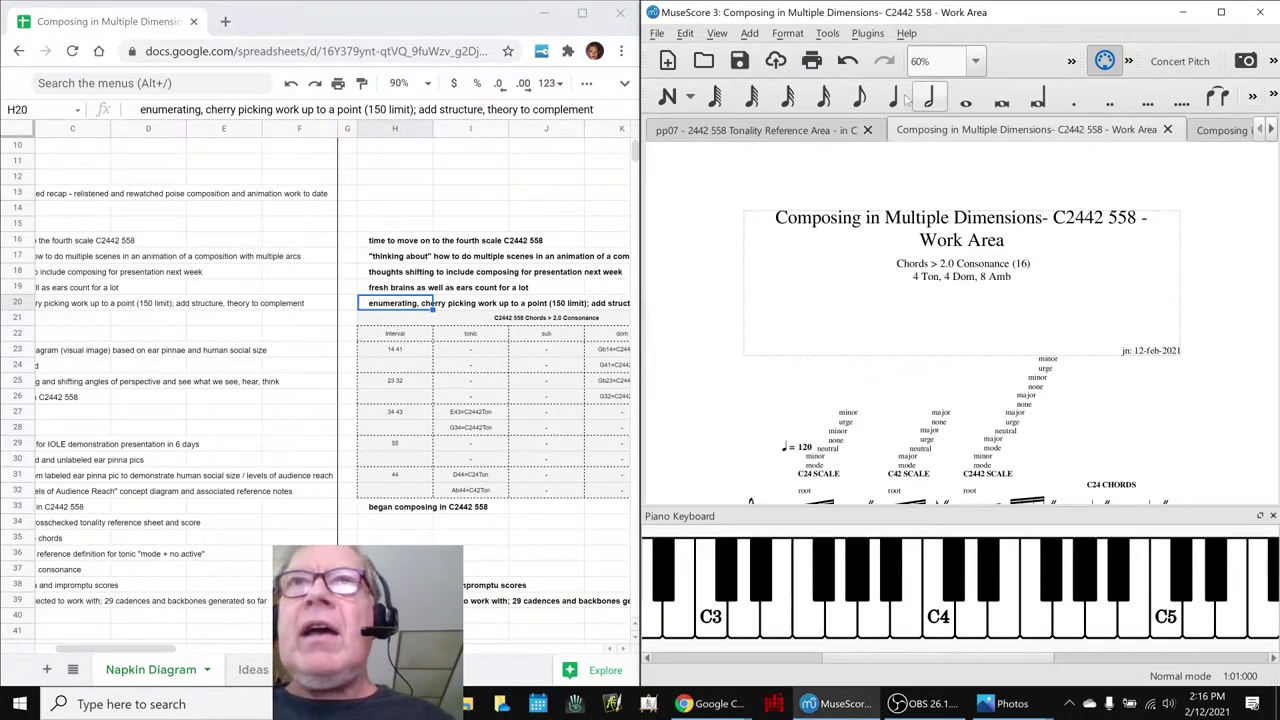
{"action": "left_click", "coordinate": [781, 130]}
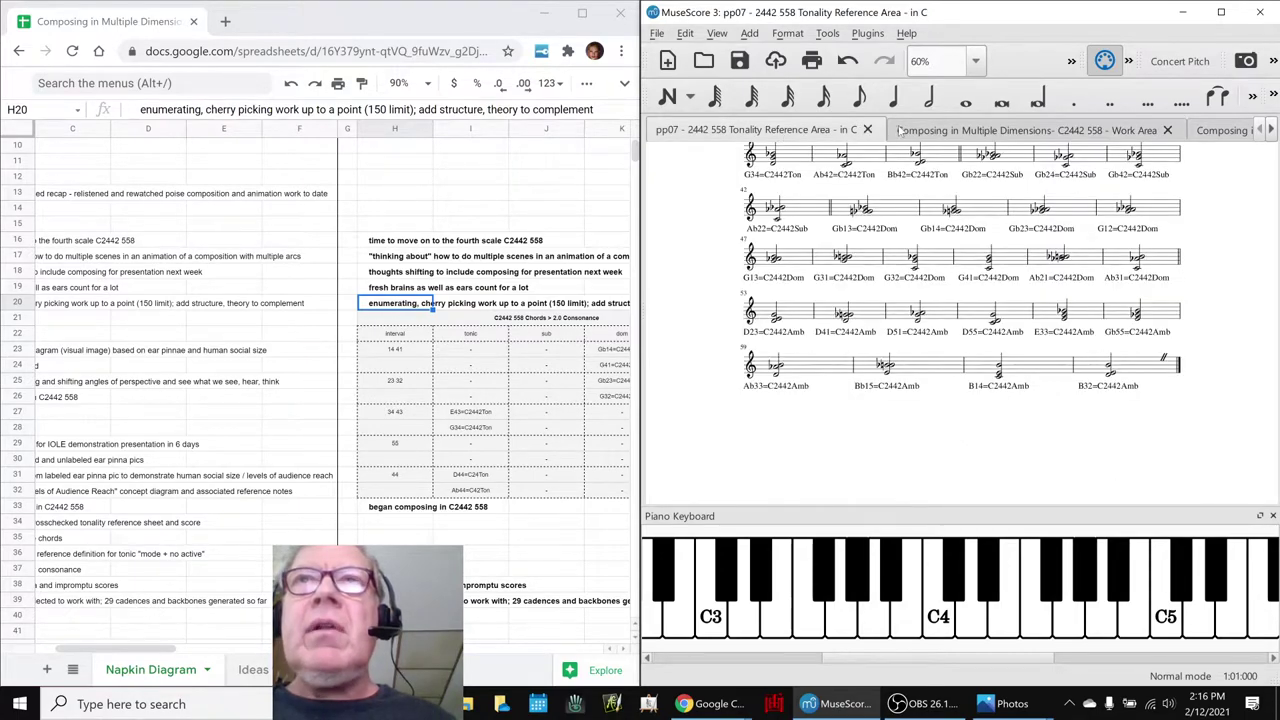
{"action": "left_click", "coordinate": [910, 131]}
{"action": "scroll", "coordinate": [968, 293], "scroll_direction": "down", "scroll_amount": 3}
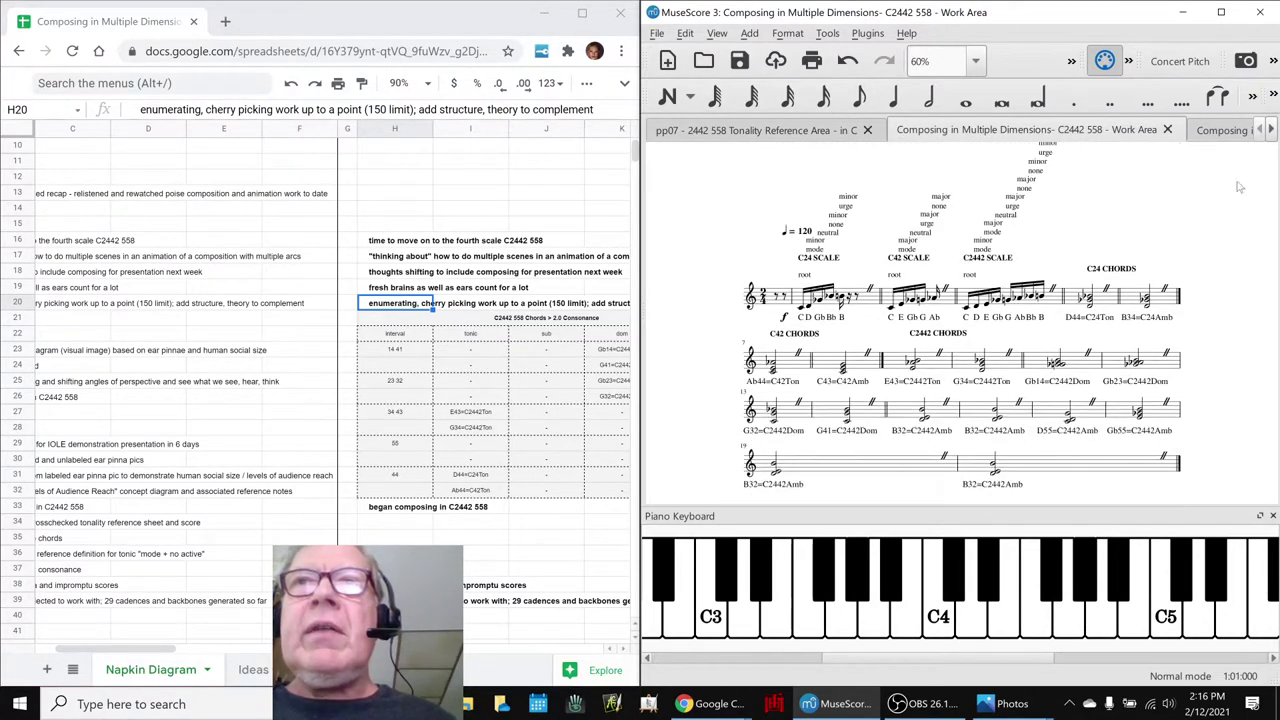
{"action": "left_click", "coordinate": [1240, 131]}
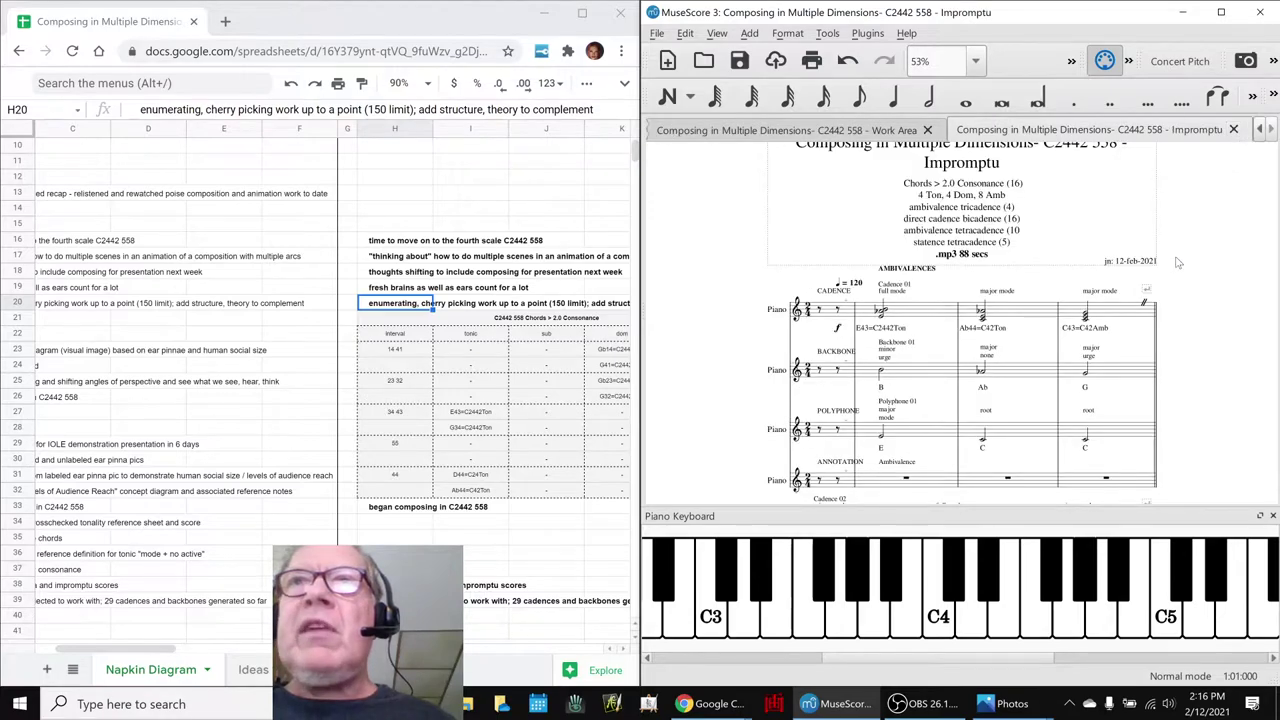
{"action": "scroll", "coordinate": [1179, 267], "scroll_direction": "down", "scroll_amount": 5}
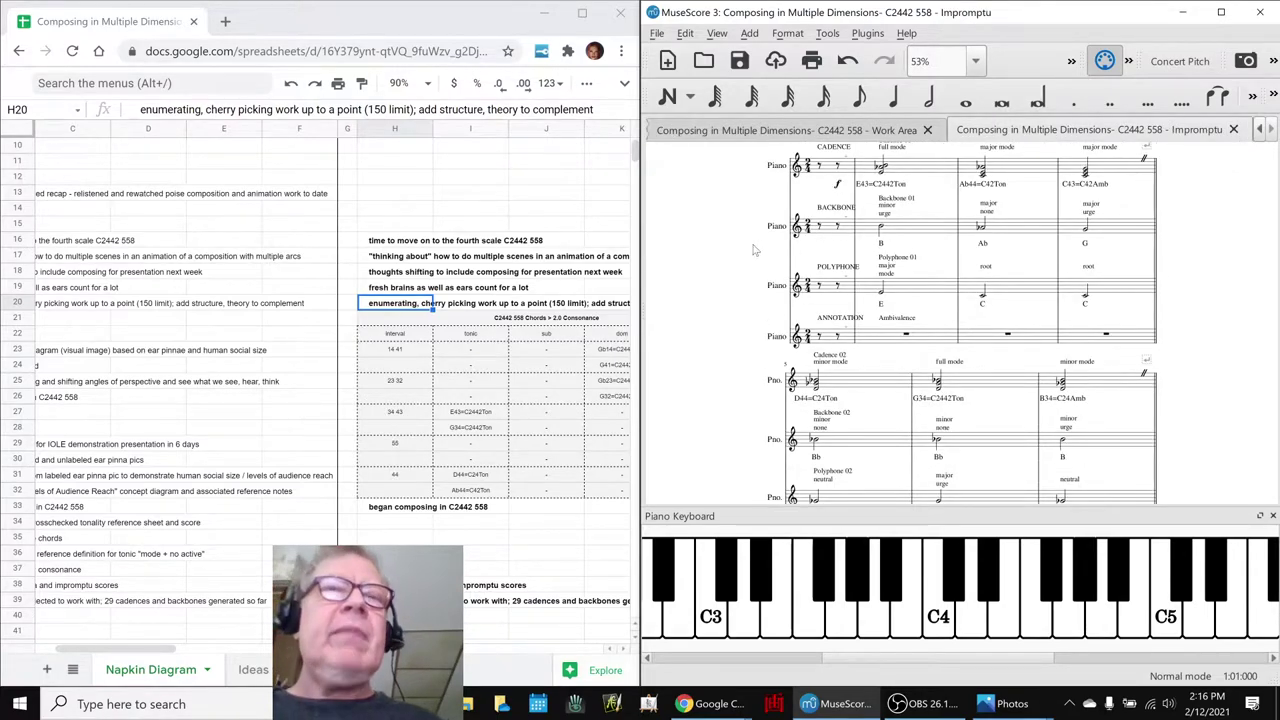
Read the long H20 session note, then return to the Tonality Reference Area score.
{"action": "left_click", "coordinate": [376, 306]}
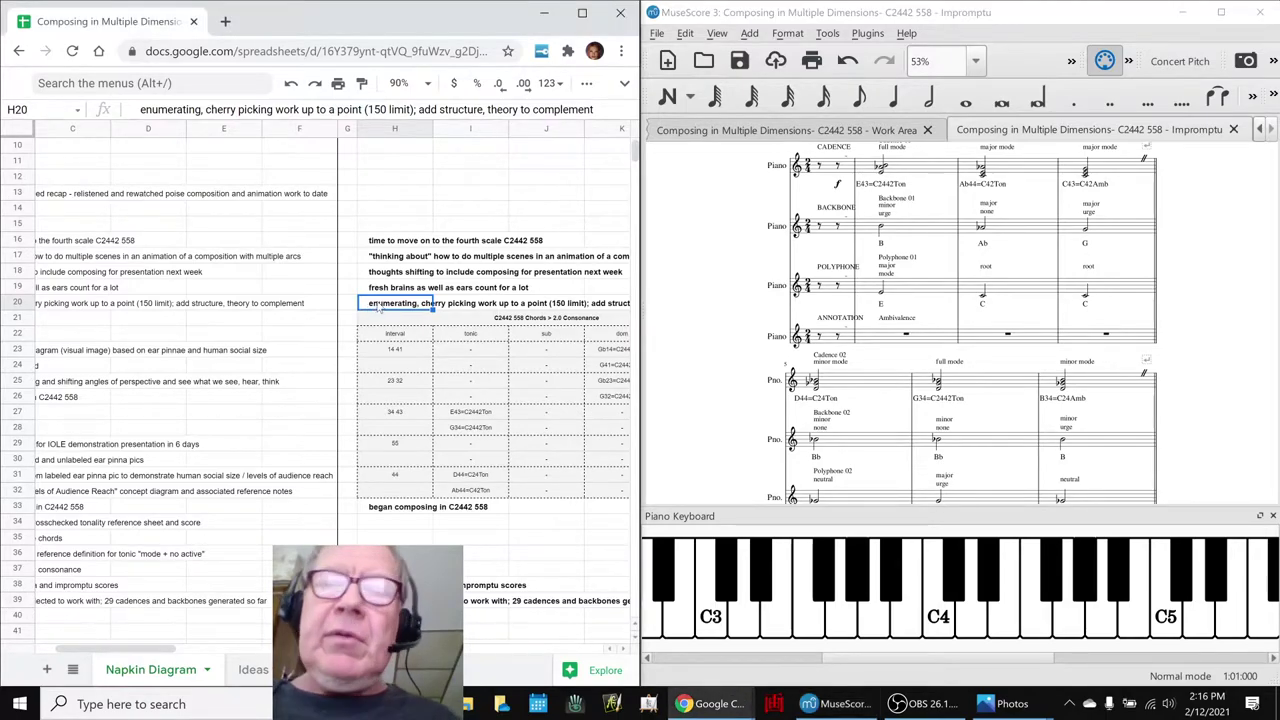
{"action": "key", "text": "Right"}
{"action": "key", "text": "Right"}
{"action": "key", "text": "Right"}
{"action": "key", "text": "Right"}
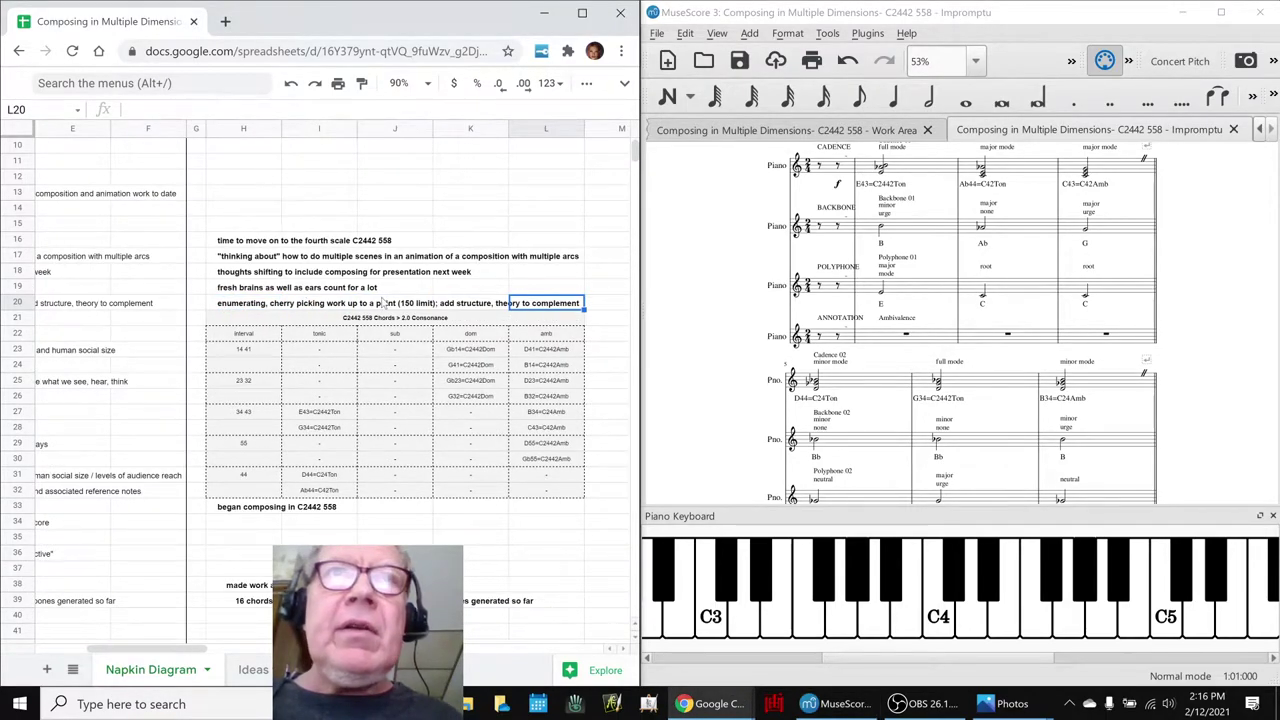
{"action": "key", "text": "Left"}
{"action": "key", "text": "Left"}
{"action": "key", "text": "Left"}
{"action": "key", "text": "Left"}
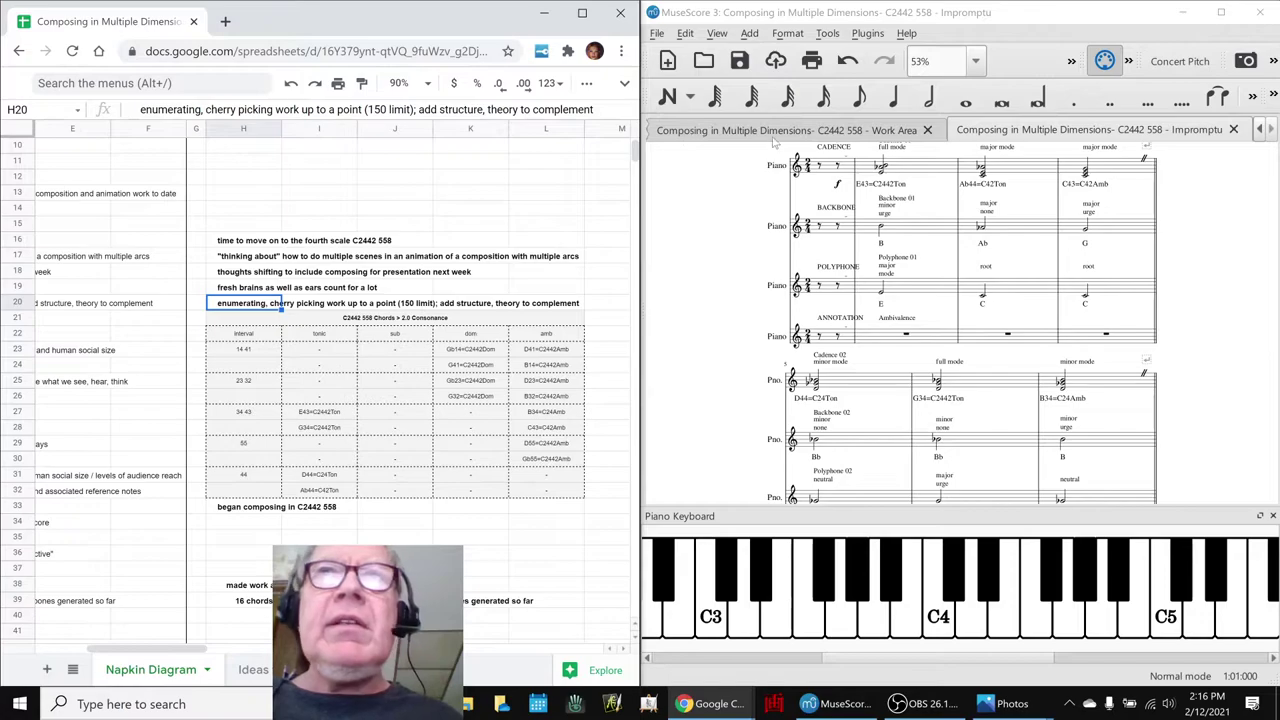
{"action": "left_click", "coordinate": [1258, 130]}
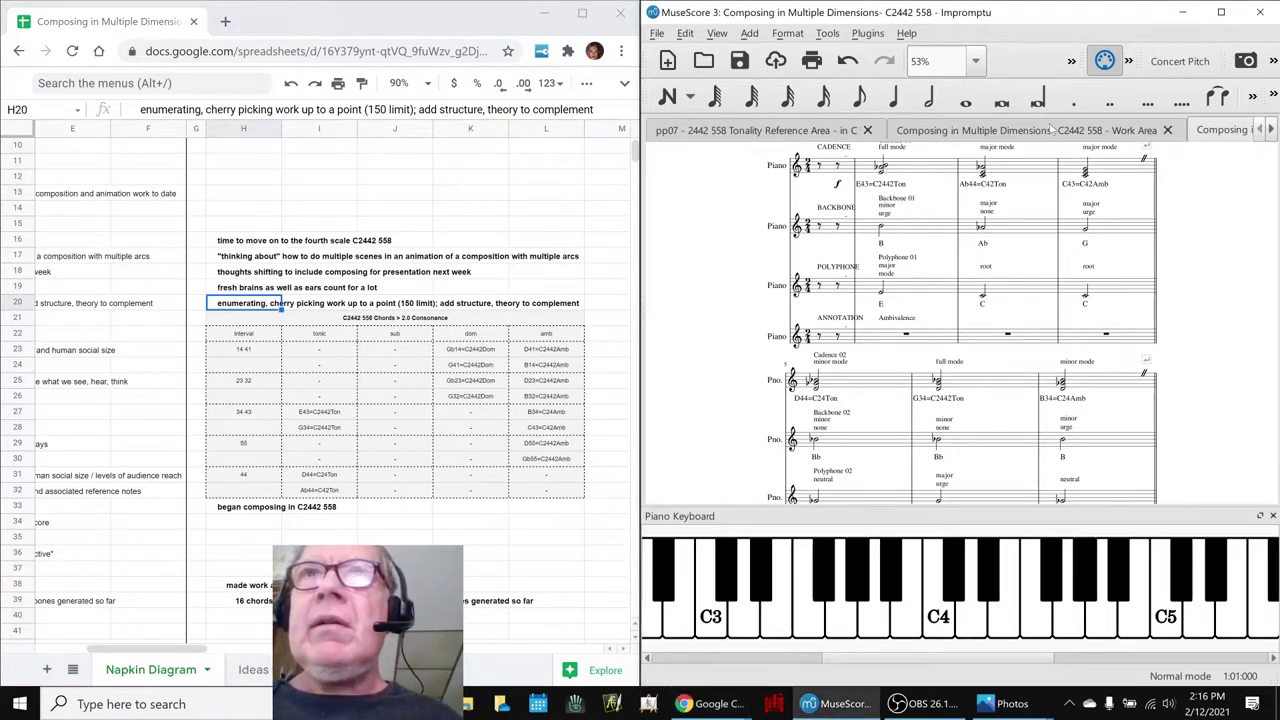
{"action": "left_click", "coordinate": [800, 131]}
Scroll the reference score to the top, then show the Work Area score from its title.
{"action": "scroll", "coordinate": [800, 337], "scroll_direction": "up", "scroll_amount": 2}
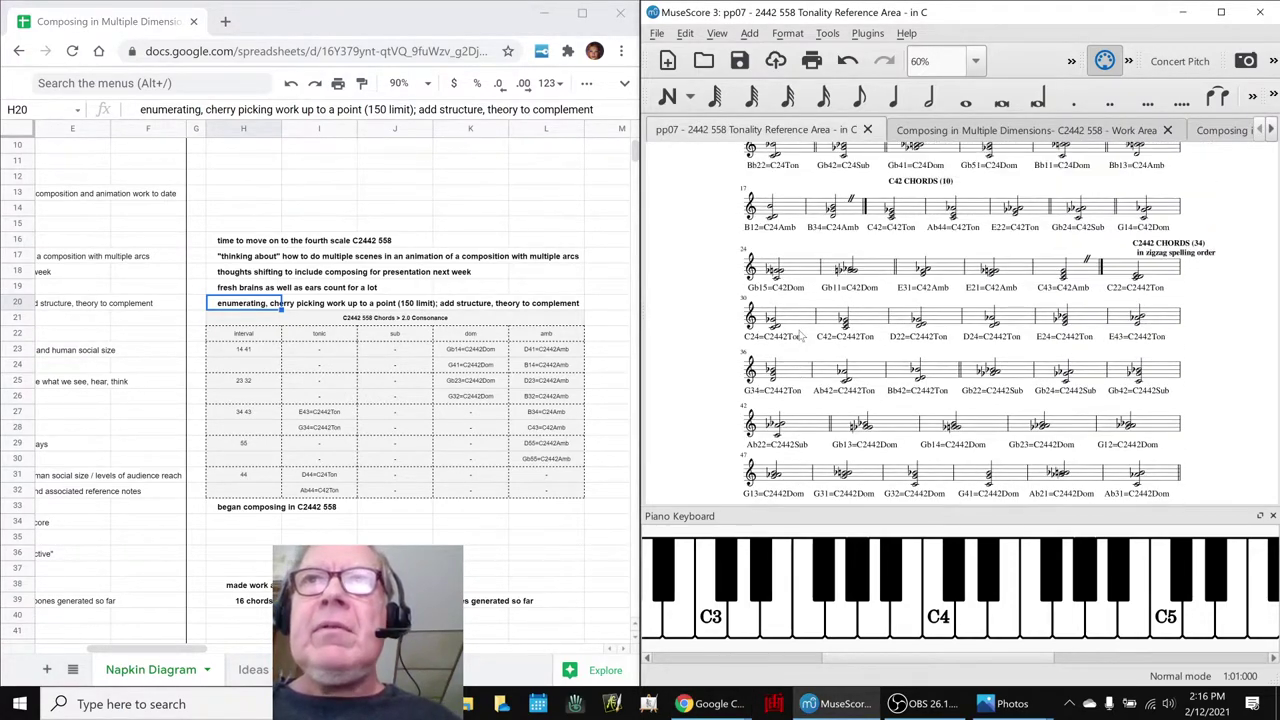
{"action": "scroll", "coordinate": [800, 337], "scroll_direction": "up", "scroll_amount": 5}
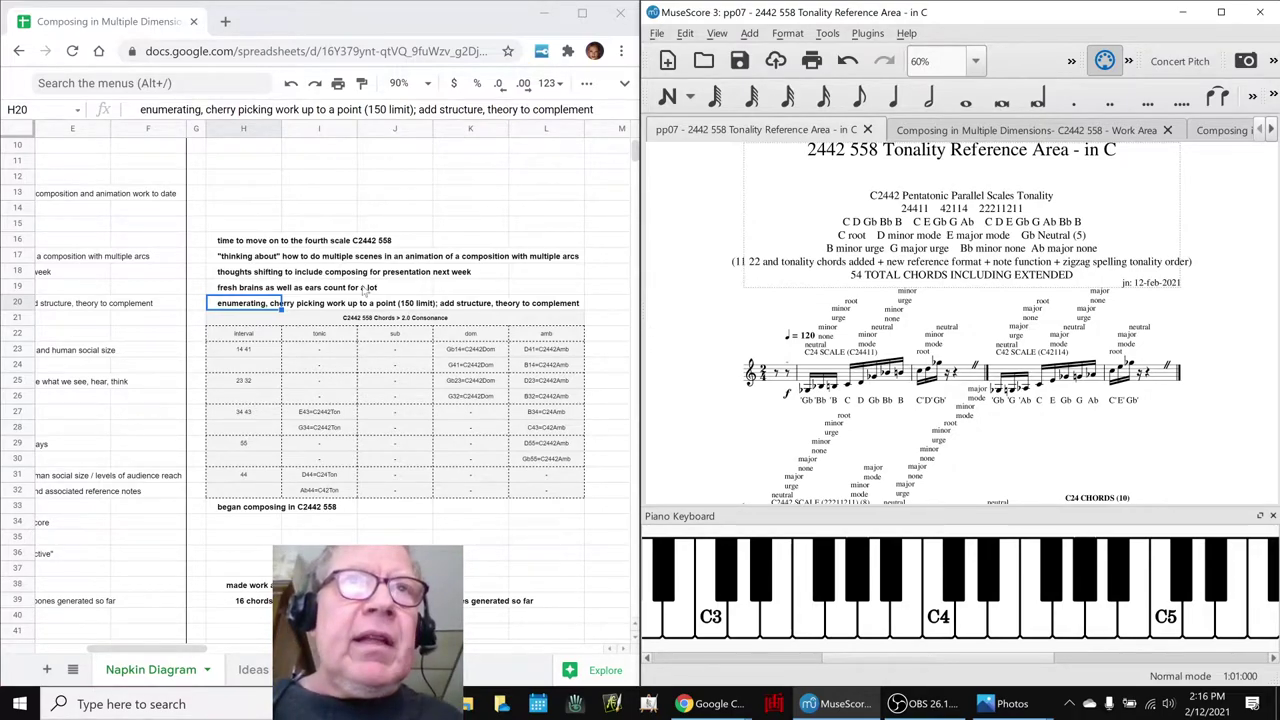
{"action": "left_click", "coordinate": [252, 309]}
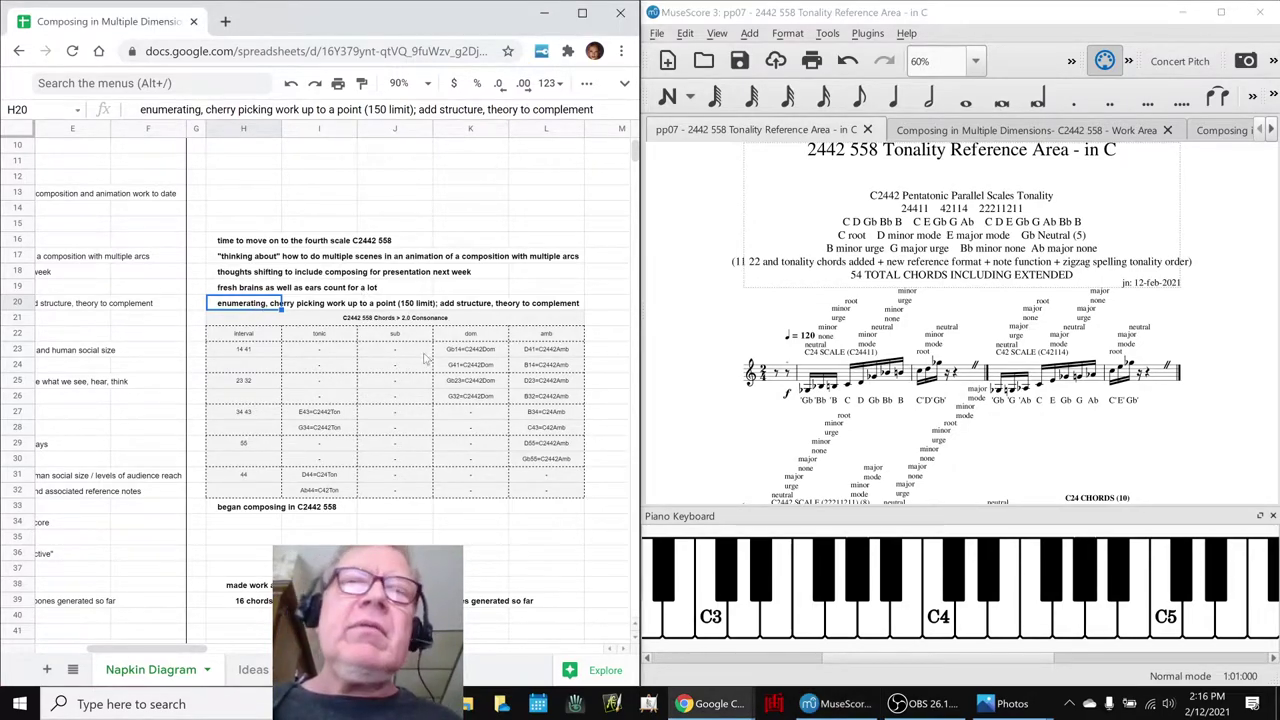
{"action": "left_click", "coordinate": [937, 138]}
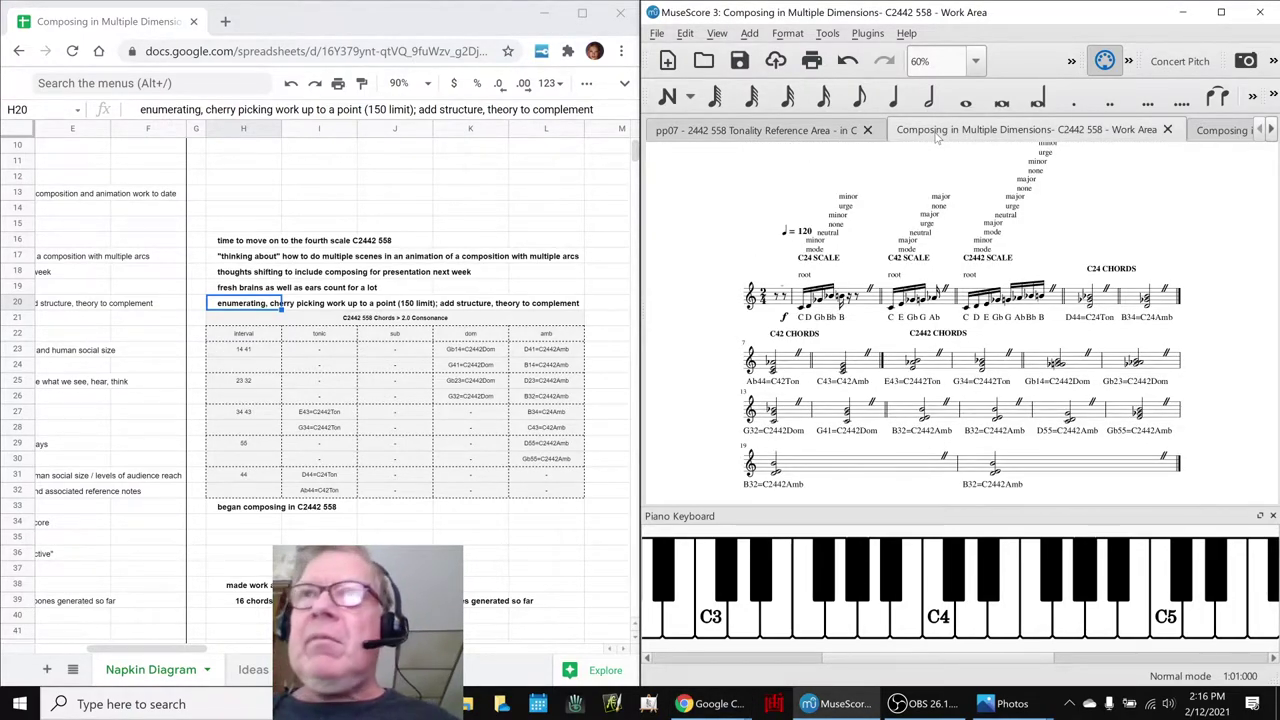
{"action": "scroll", "coordinate": [1126, 197], "scroll_direction": "up", "scroll_amount": 5}
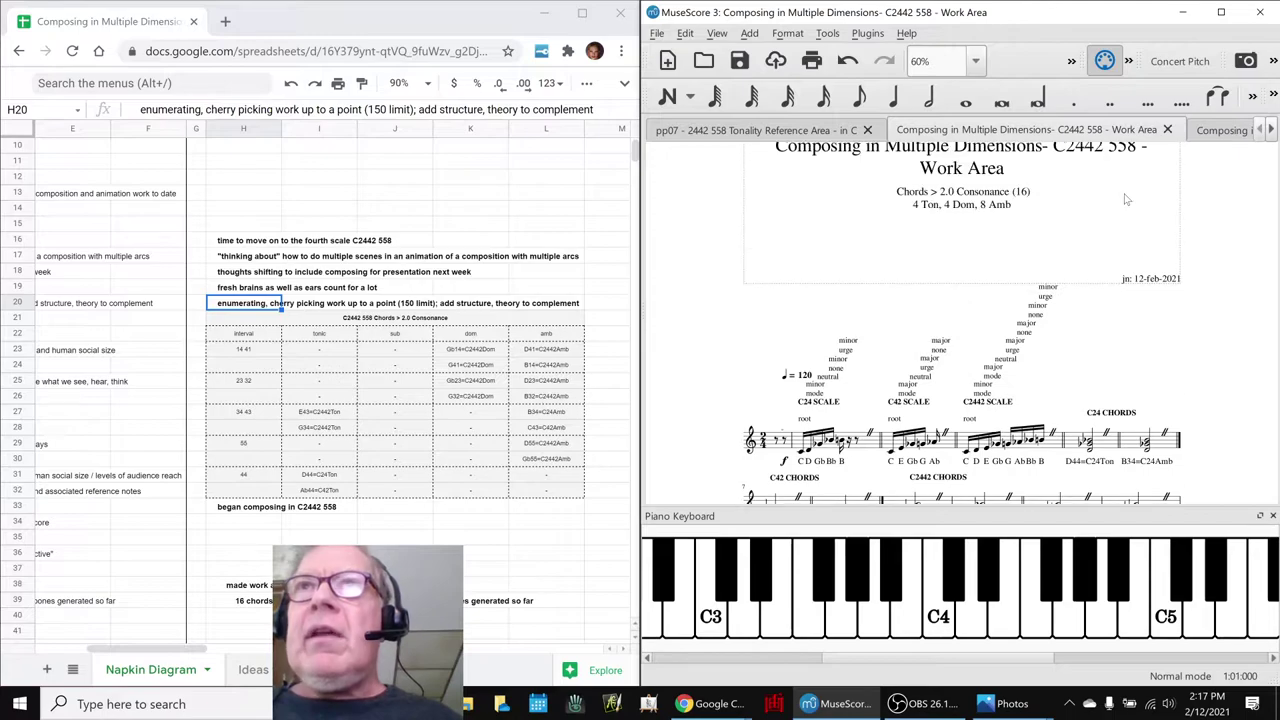
Show the Impromptu score from its title block, then return focus to the notes spreadsheet.
{"action": "left_click", "coordinate": [1196, 130]}
{"action": "scroll", "coordinate": [1119, 219], "scroll_direction": "up", "scroll_amount": 4}
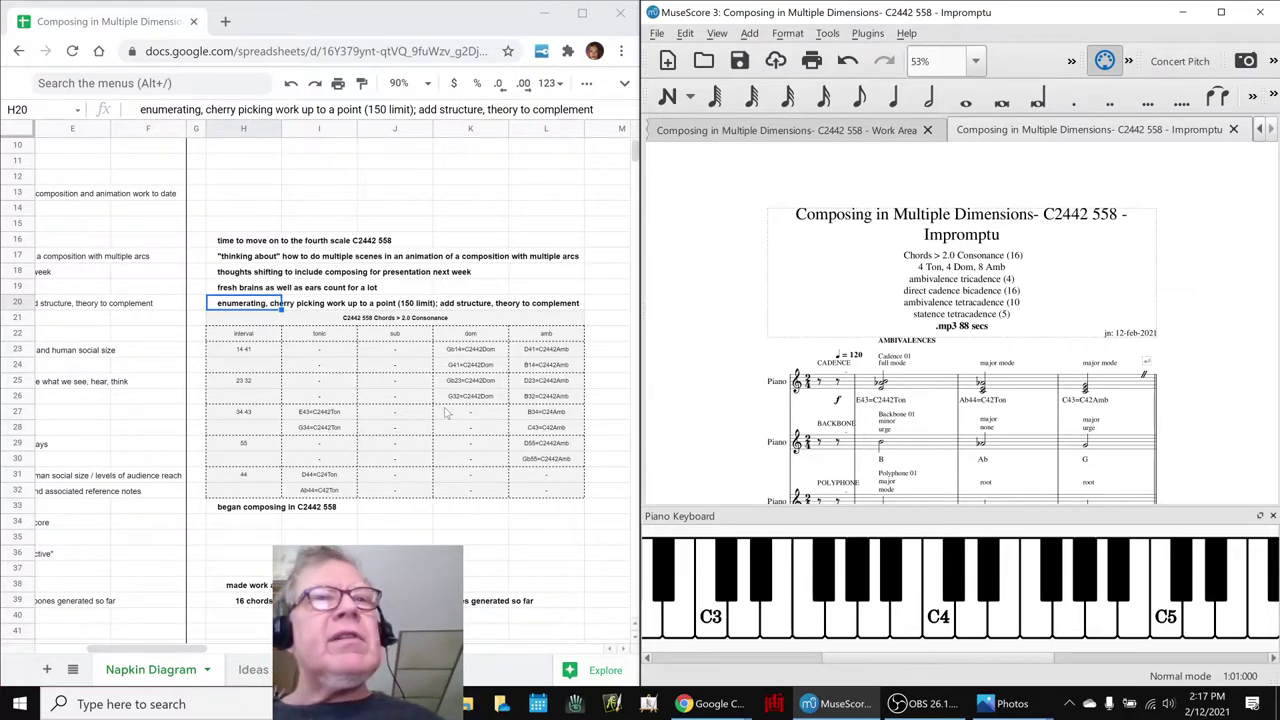
{"action": "scroll", "coordinate": [440, 420], "scroll_direction": "down", "scroll_amount": 2}
{"action": "scroll", "coordinate": [320, 445], "scroll_direction": "up", "scroll_amount": 2}
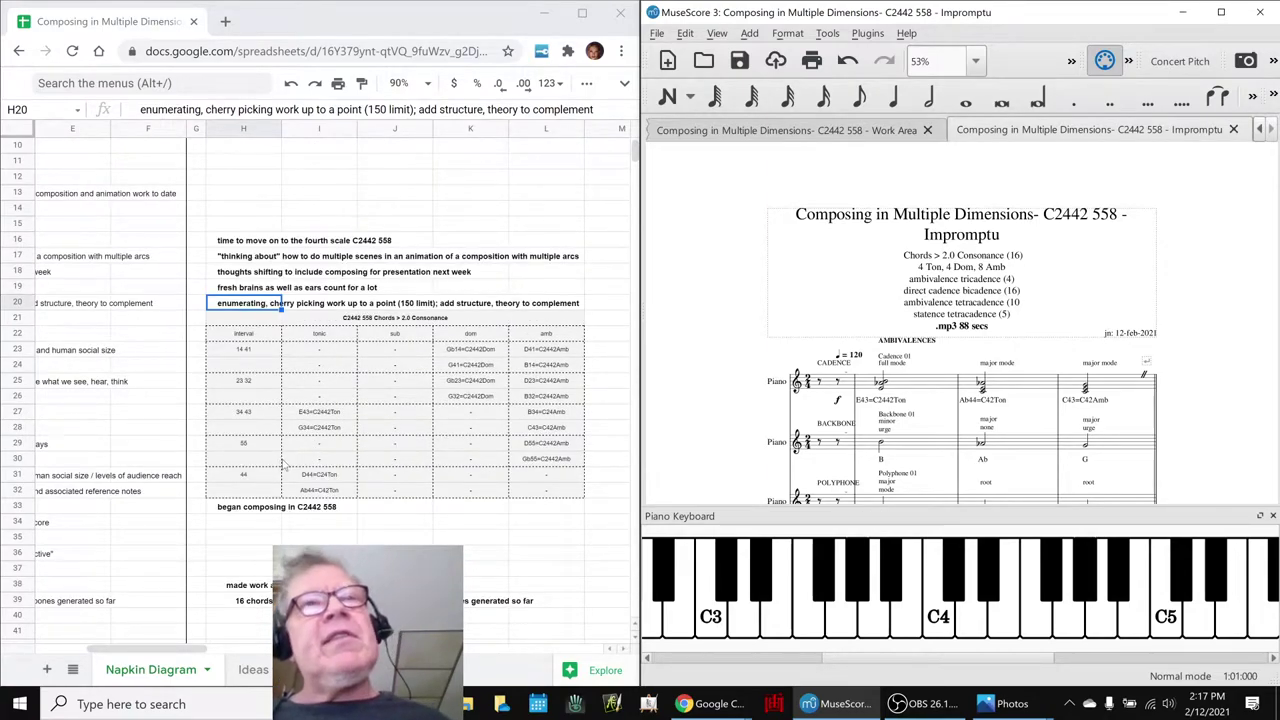
{"action": "left_click", "coordinate": [226, 524]}
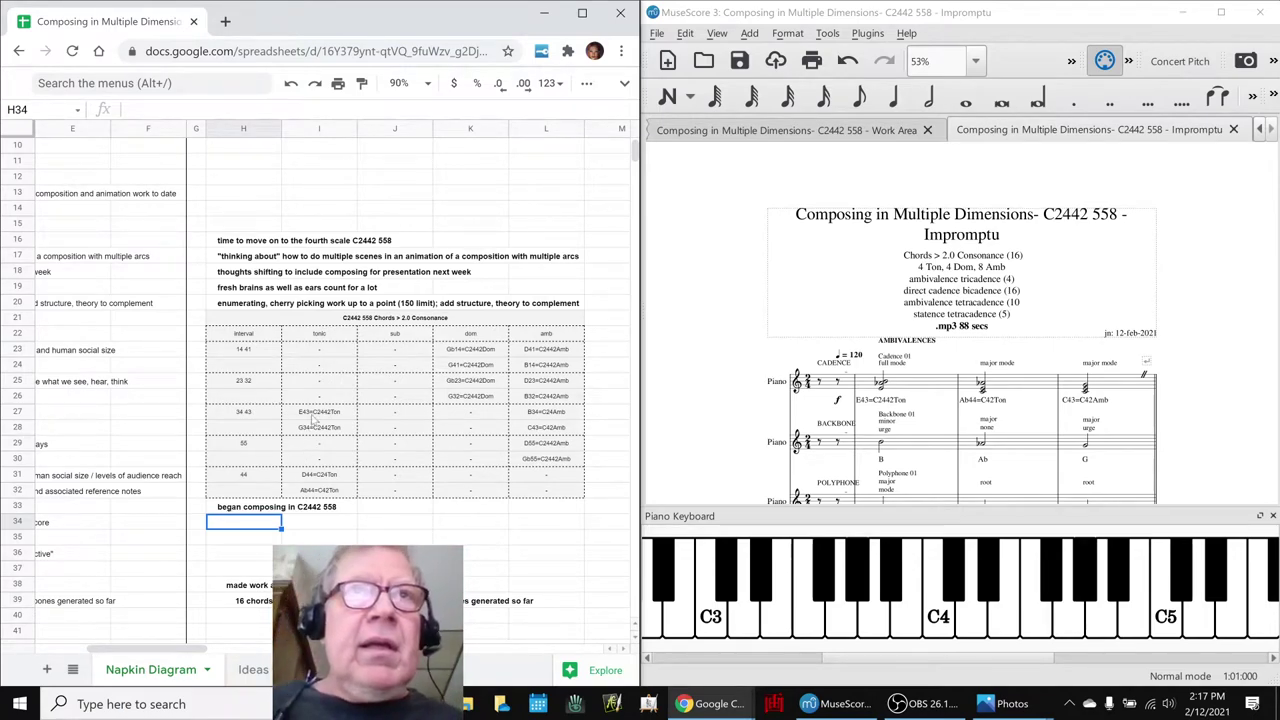
{"action": "left_click", "coordinate": [455, 303]}
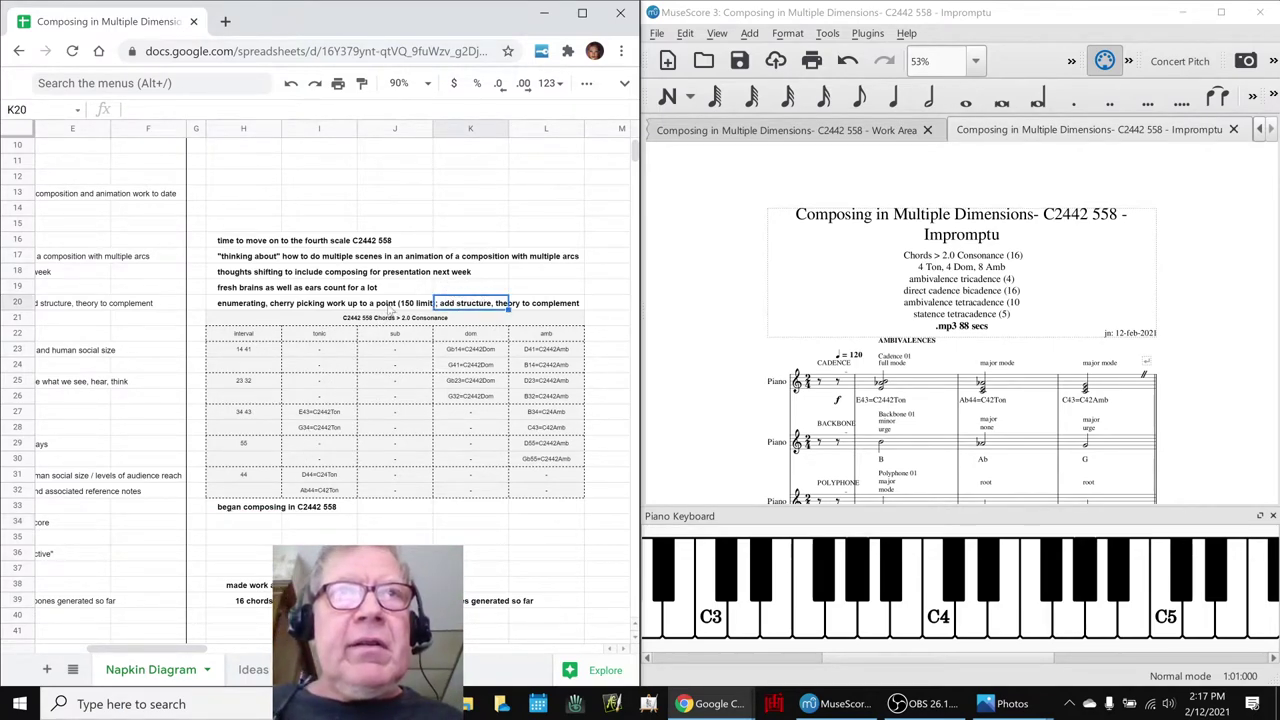
{"action": "left_click", "coordinate": [255, 305]}
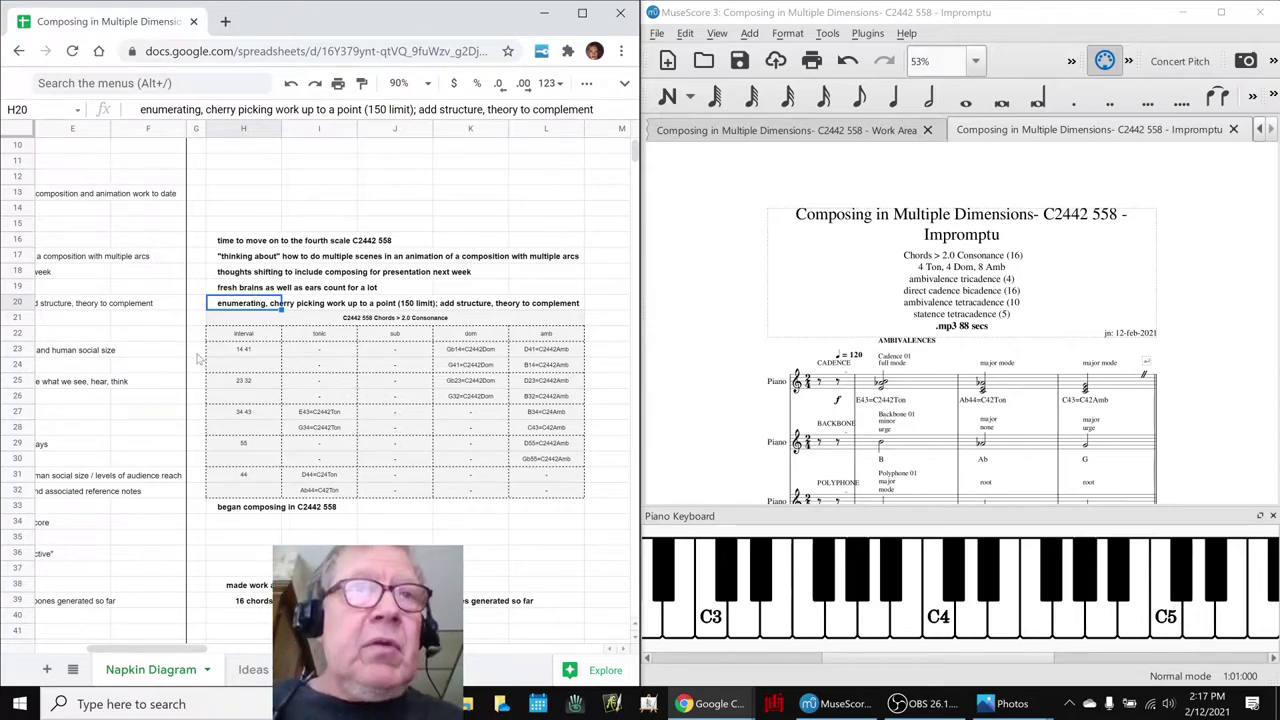
{"action": "left_click", "coordinate": [236, 509]}
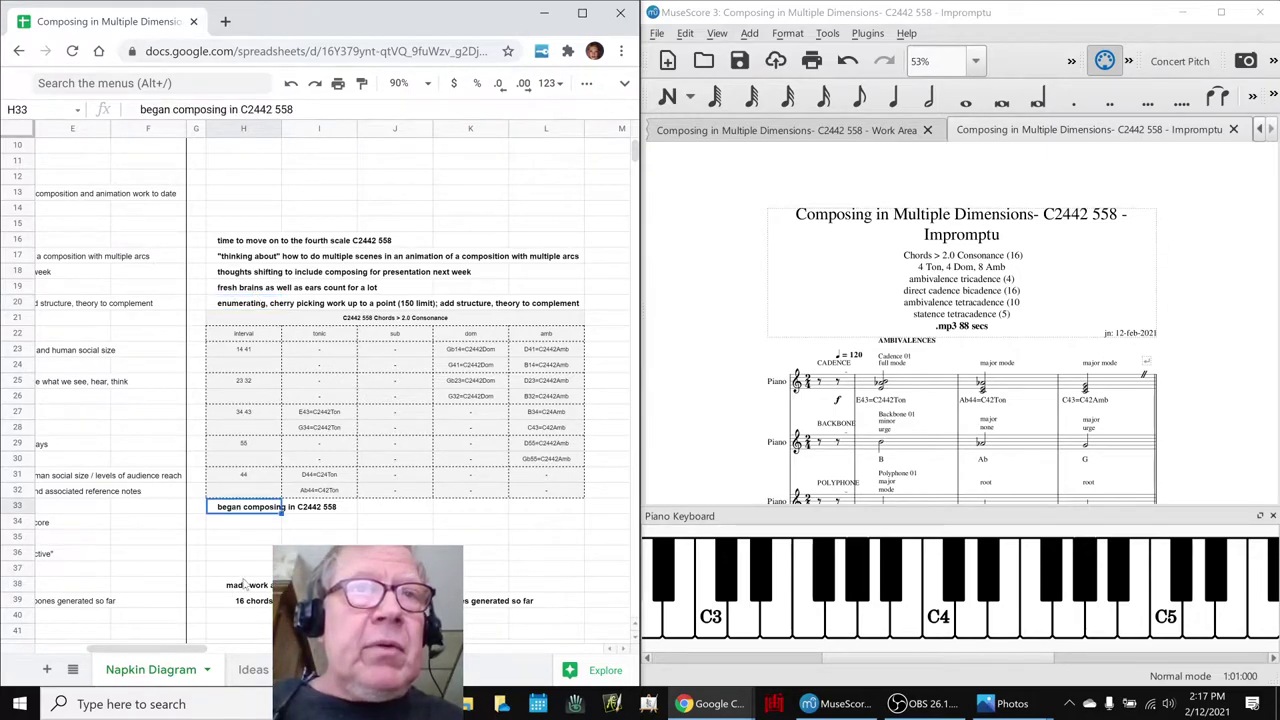
{"action": "left_click", "coordinate": [243, 586]}
{"action": "left_click", "coordinate": [243, 602]}
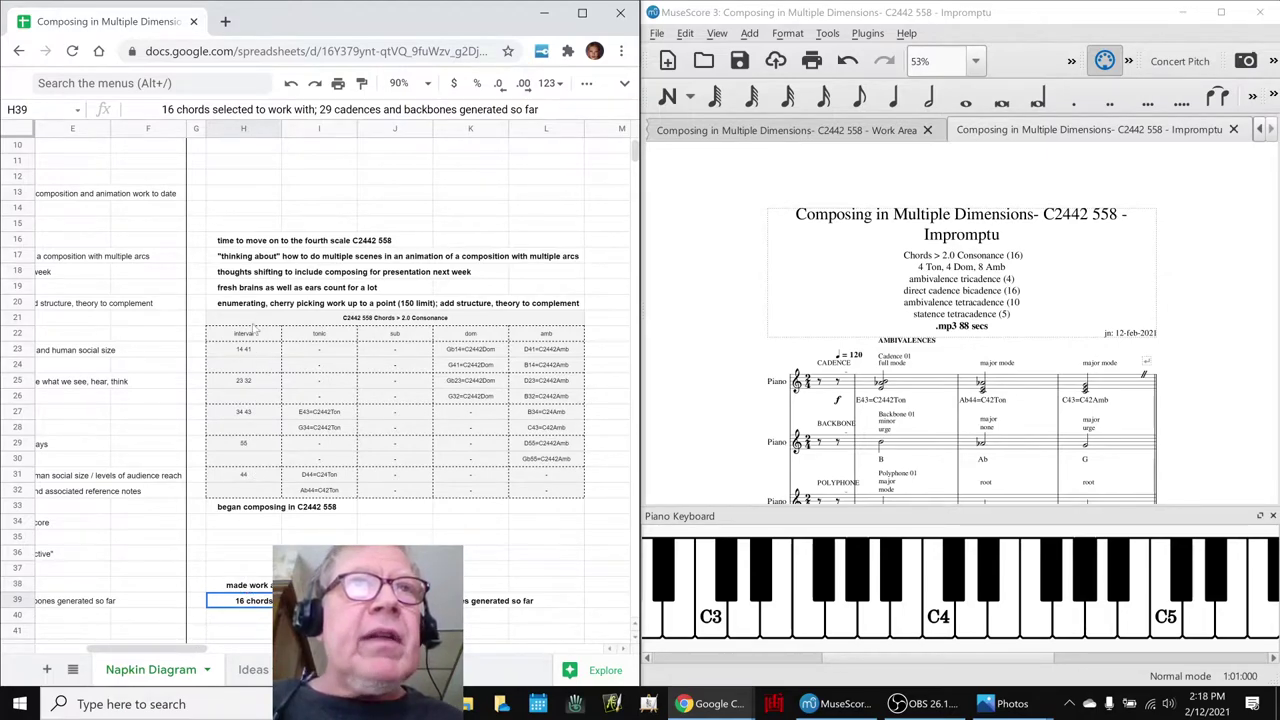
{"action": "left_click", "coordinate": [233, 274]}
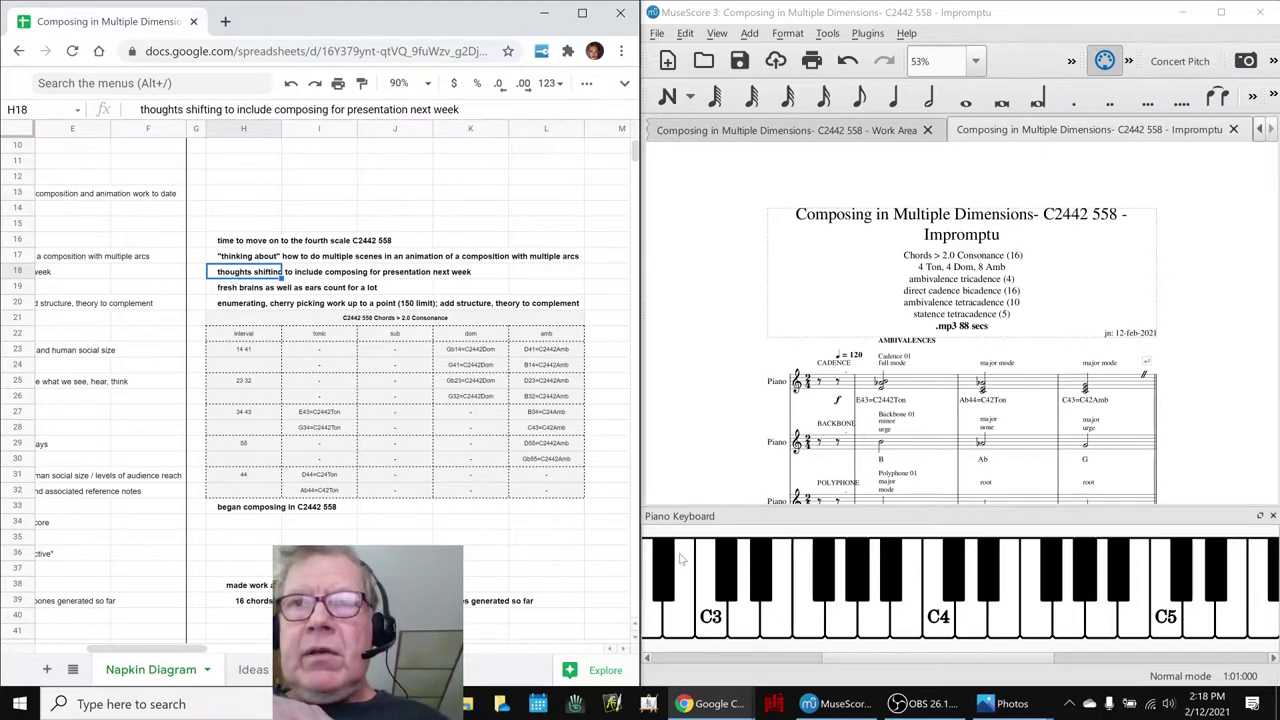
{"action": "mouse_move", "coordinate": [988, 706]}
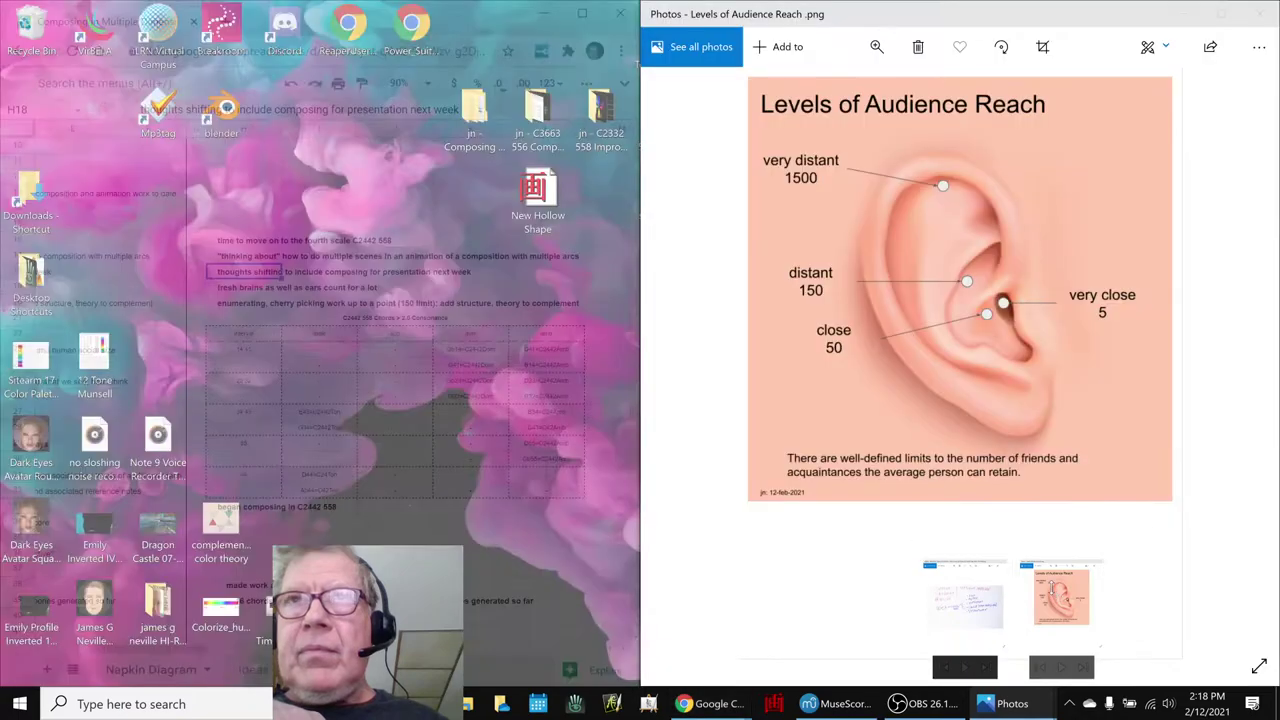
Show the Levels of Audience Reach ear diagram: very close 5, close 50, distant 150, very distant 1500.
{"action": "left_click", "coordinate": [1051, 590]}
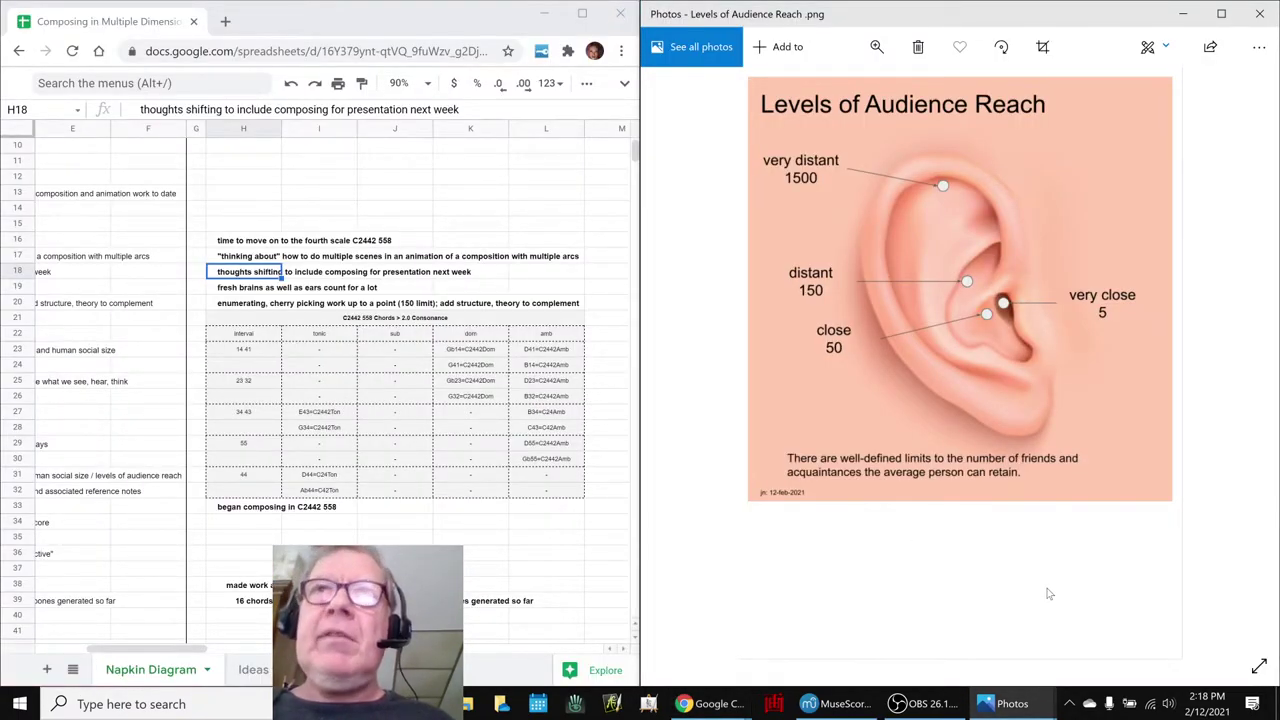
{"action": "key", "text": "Left"}
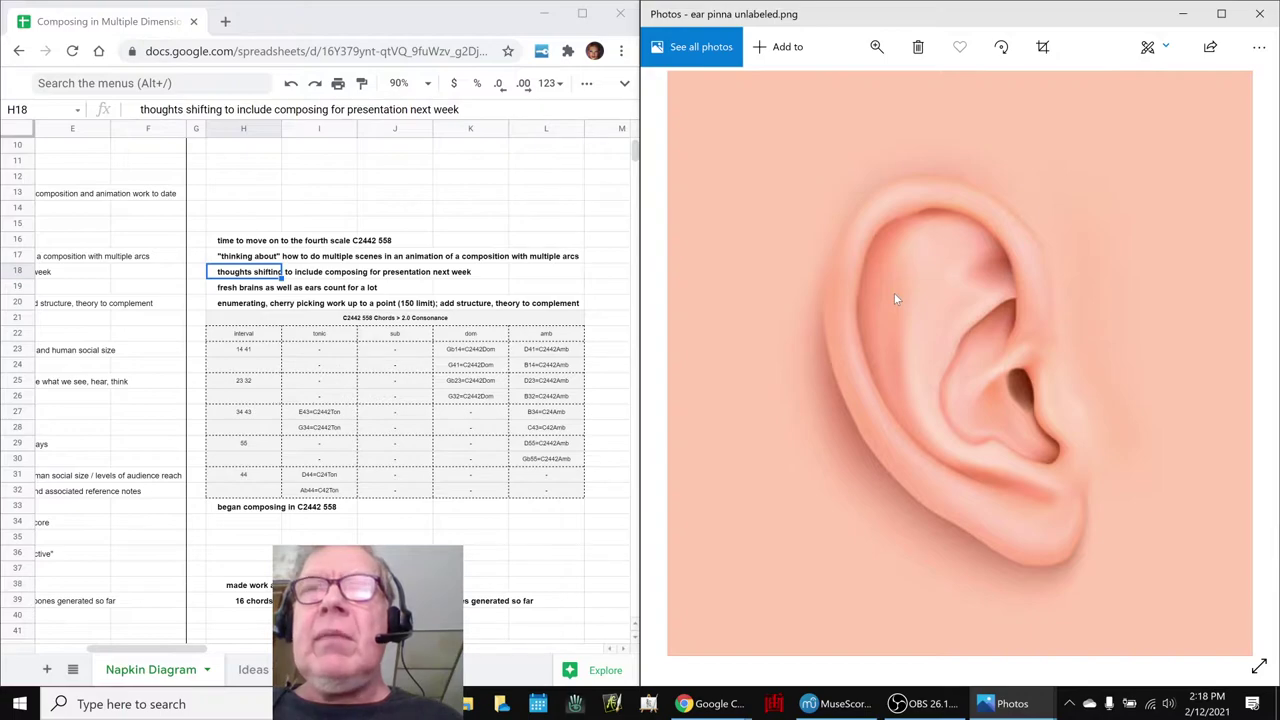
{"action": "key", "text": "Right"}
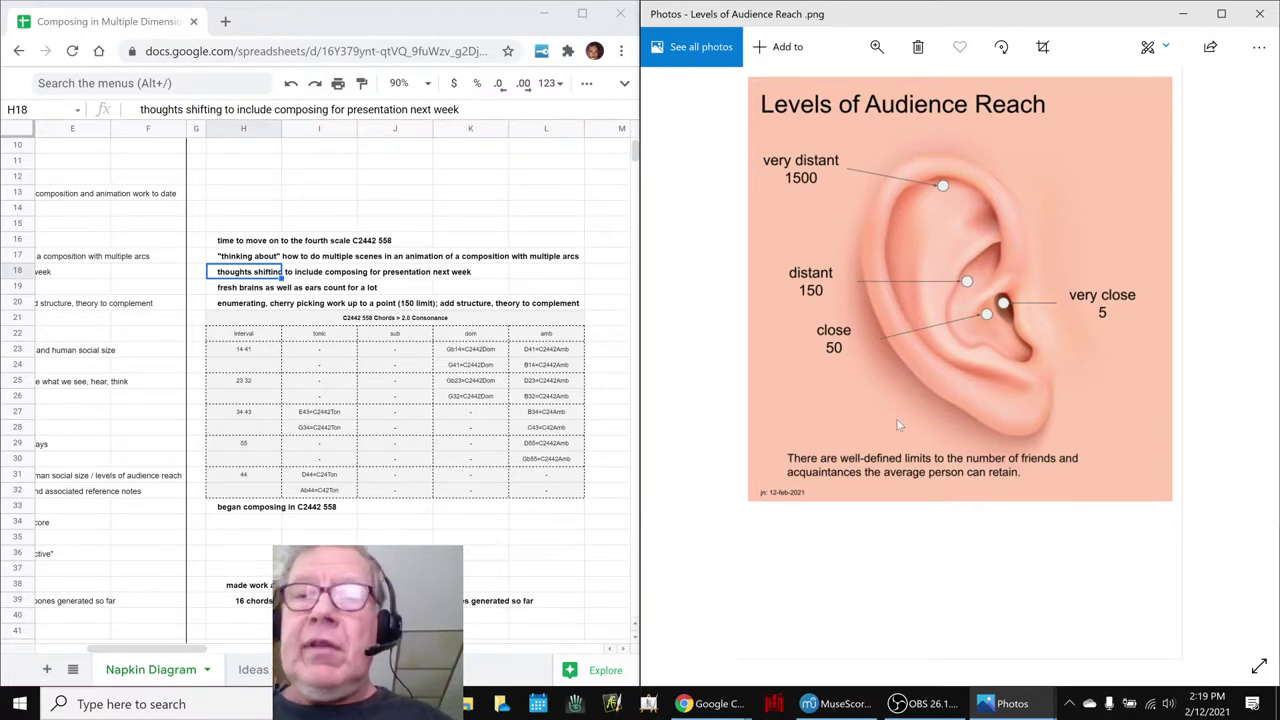
{"action": "scroll", "coordinate": [897, 422], "scroll_direction": "down", "scroll_amount": 1}
{"action": "scroll", "coordinate": [897, 420], "scroll_direction": "up", "scroll_amount": 1}
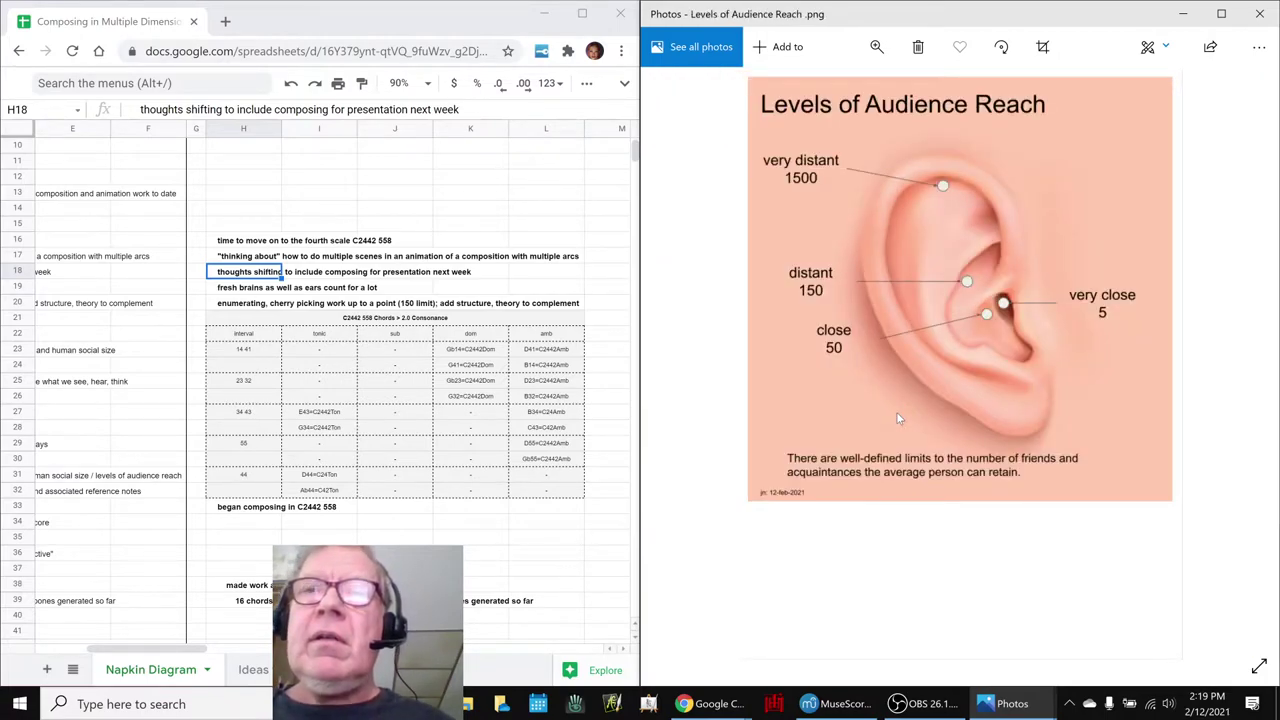
Switch to the Why Music Theory Has No Rules image and check the 150-limit note in row 20.
{"action": "mouse_move", "coordinate": [990, 704]}
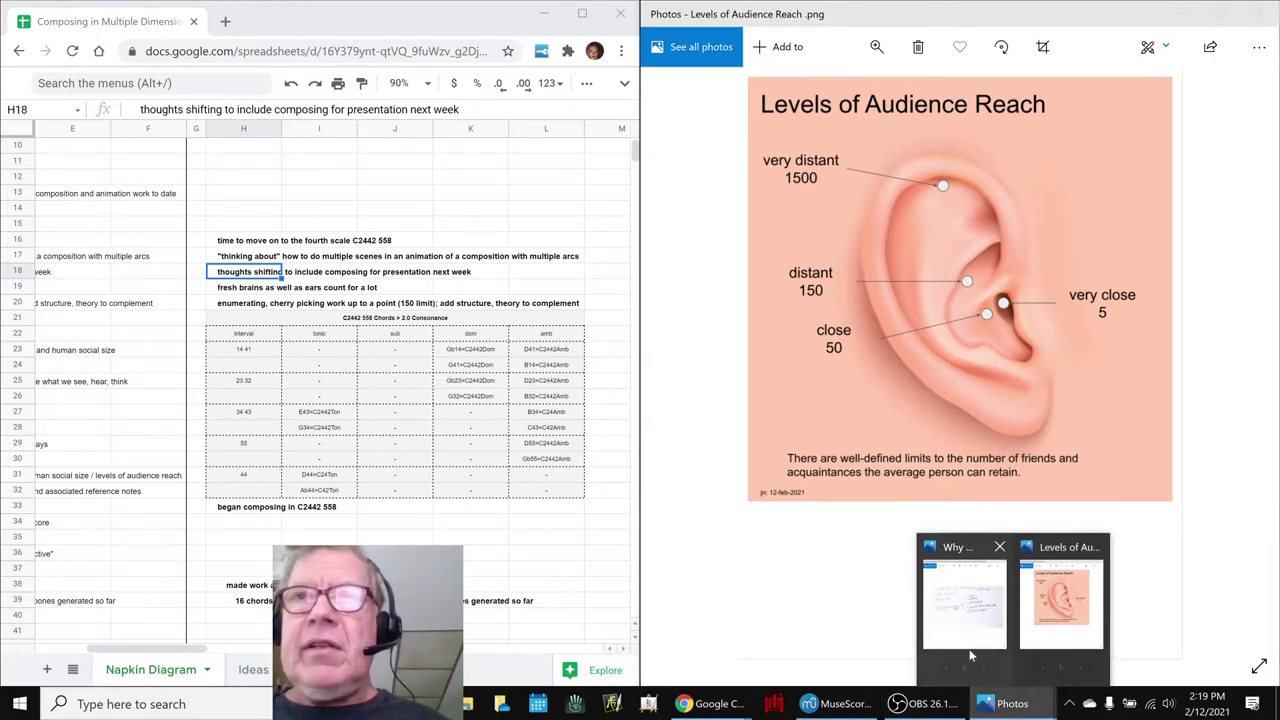
{"action": "left_click", "coordinate": [969, 640]}
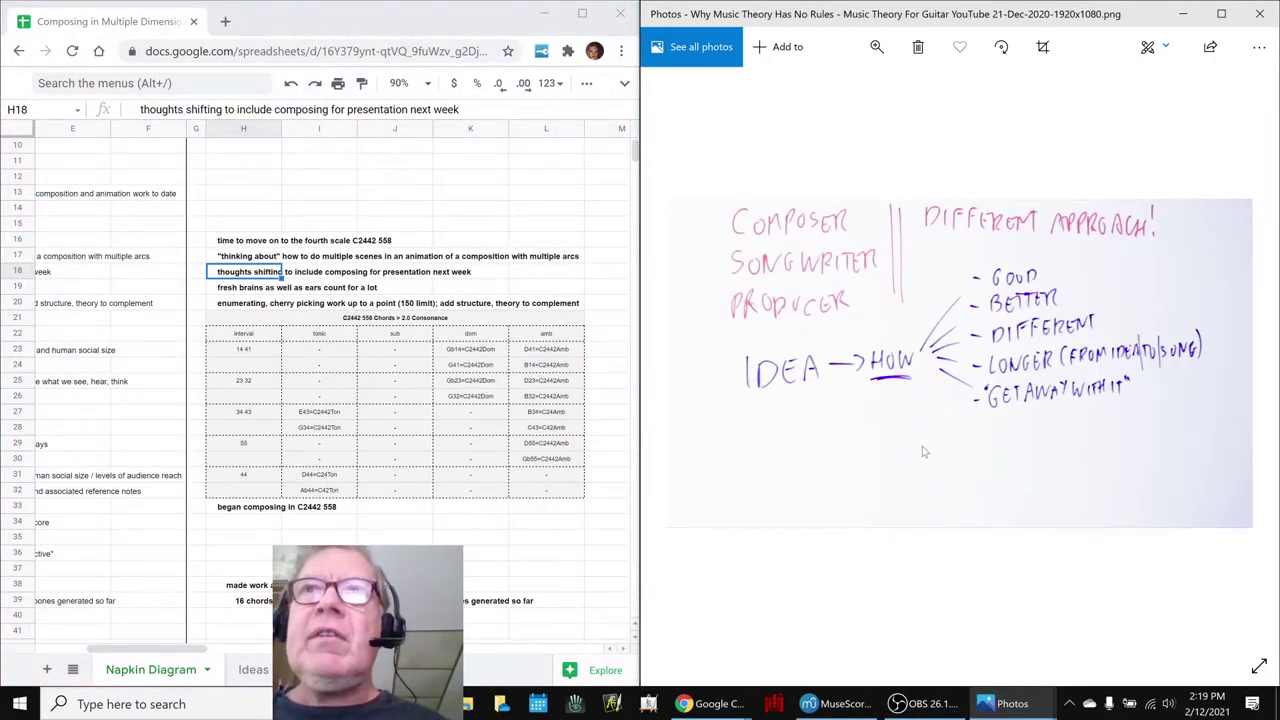
{"action": "scroll", "coordinate": [924, 452], "scroll_direction": "down", "scroll_amount": 1}
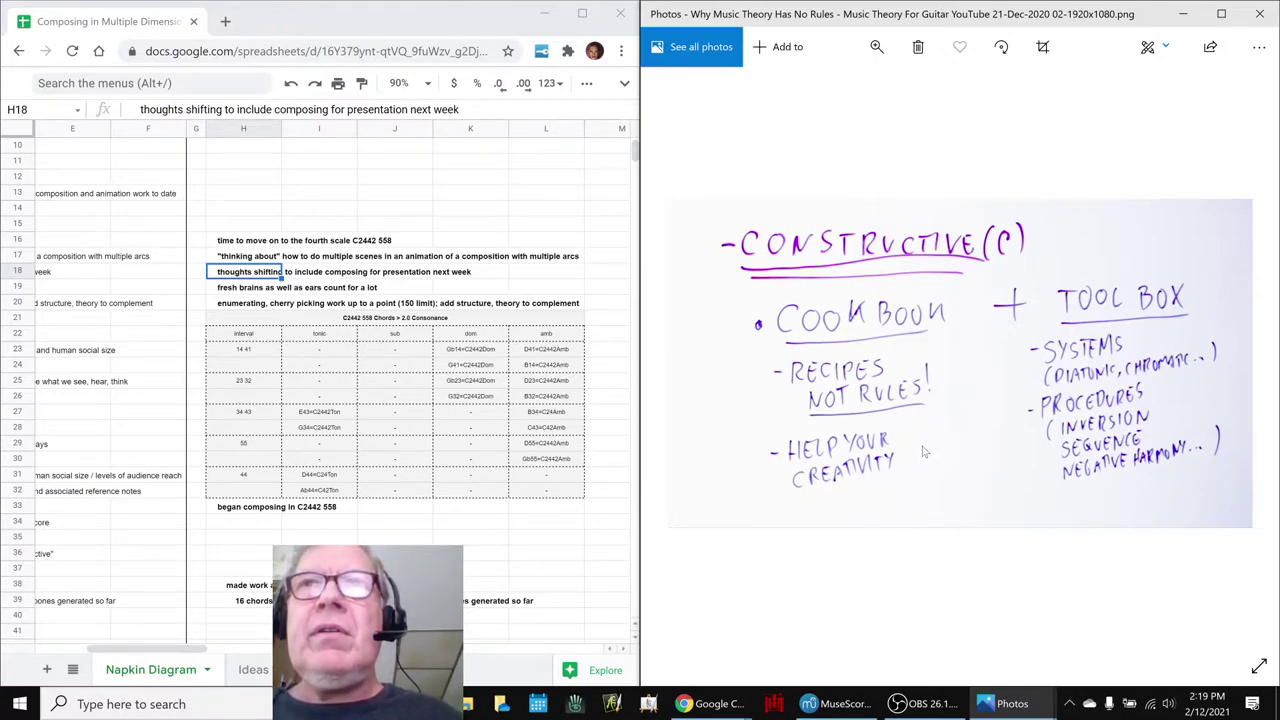
{"action": "left_click", "coordinate": [388, 308]}
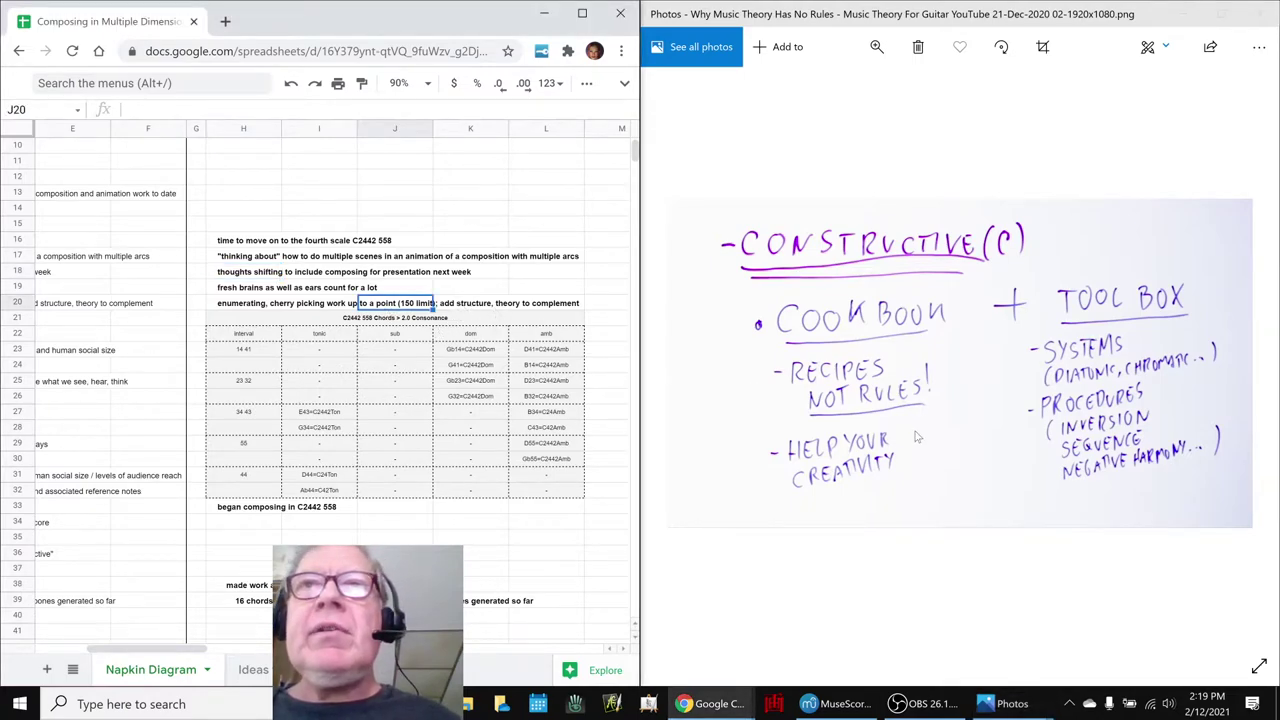
{"action": "key", "text": "Right"}
{"action": "key", "text": "Left"}
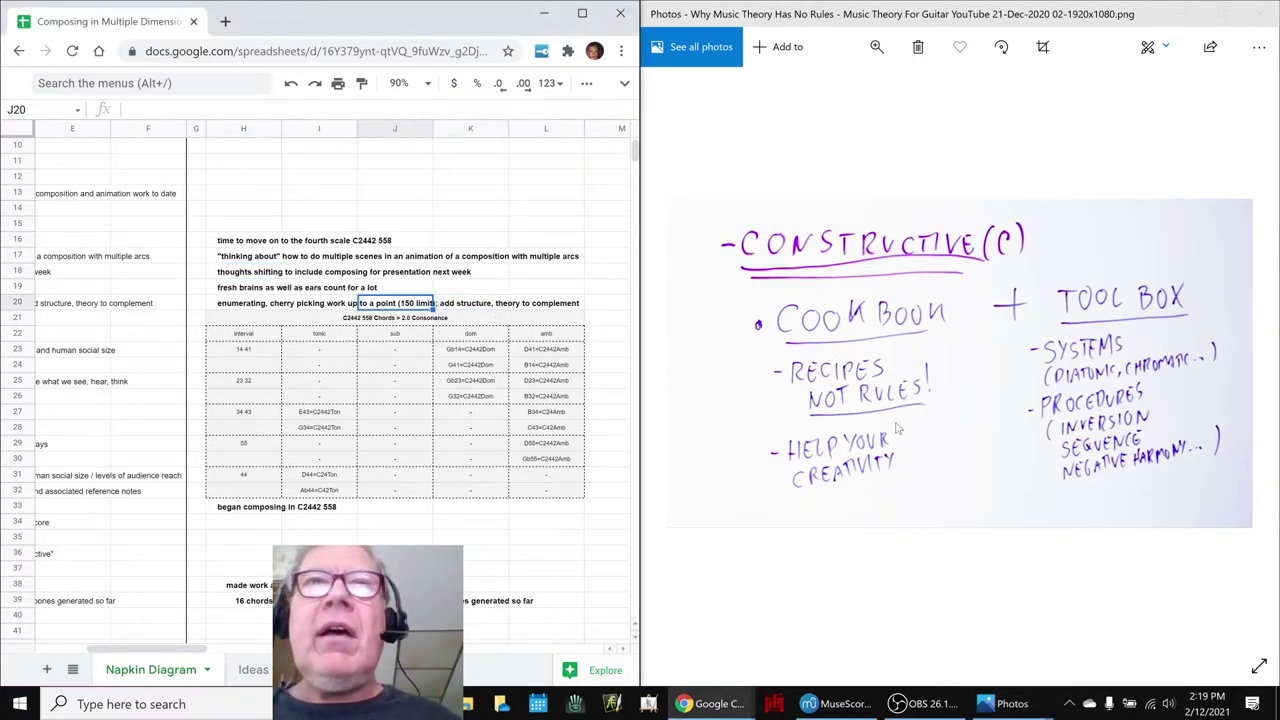
Page through the whiteboard images to the Constructive one, then bring the Impromptu score forward.
{"action": "left_click", "coordinate": [943, 430]}
{"action": "key", "text": "Right"}
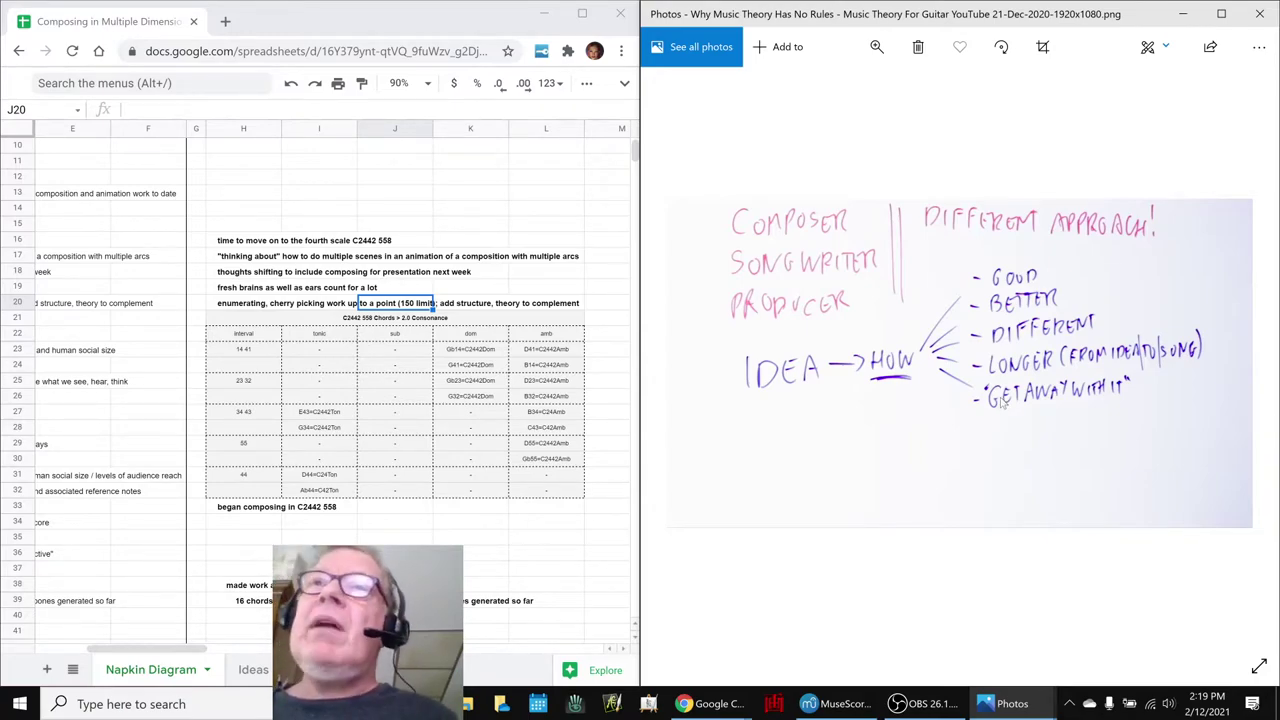
{"action": "key", "text": "Right"}
{"action": "key", "text": "Left"}
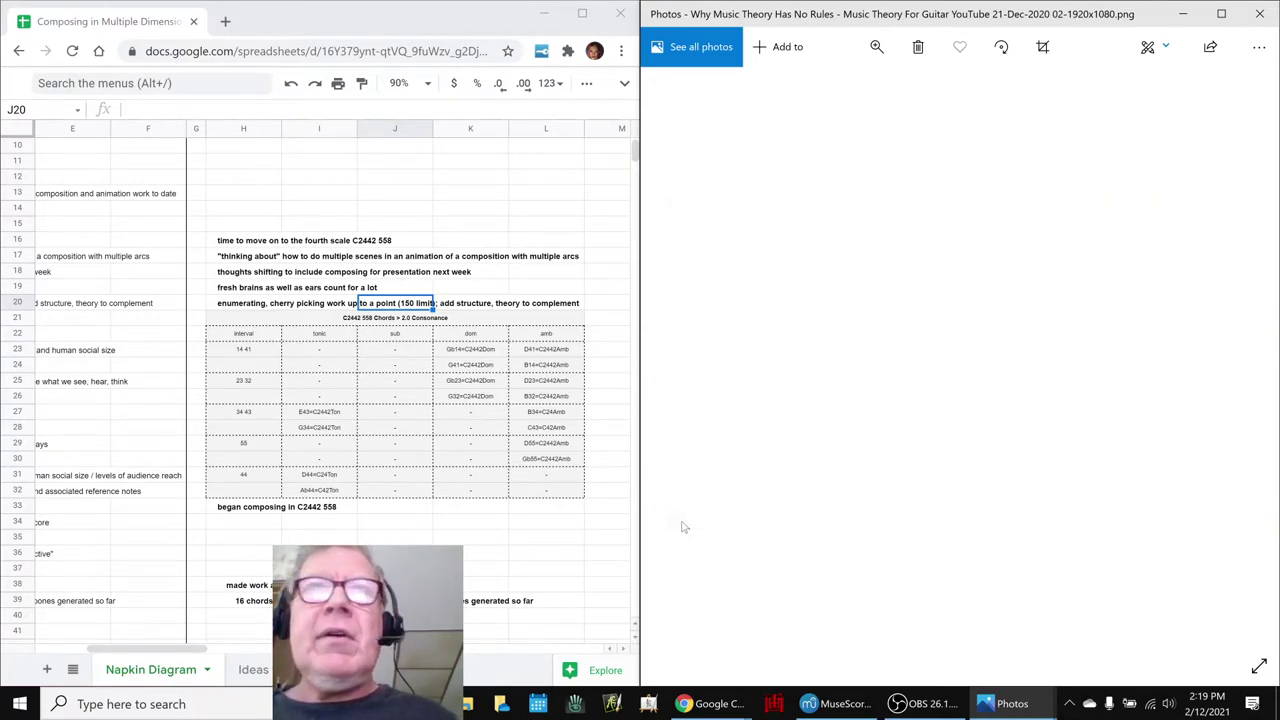
{"action": "left_click", "coordinate": [503, 540]}
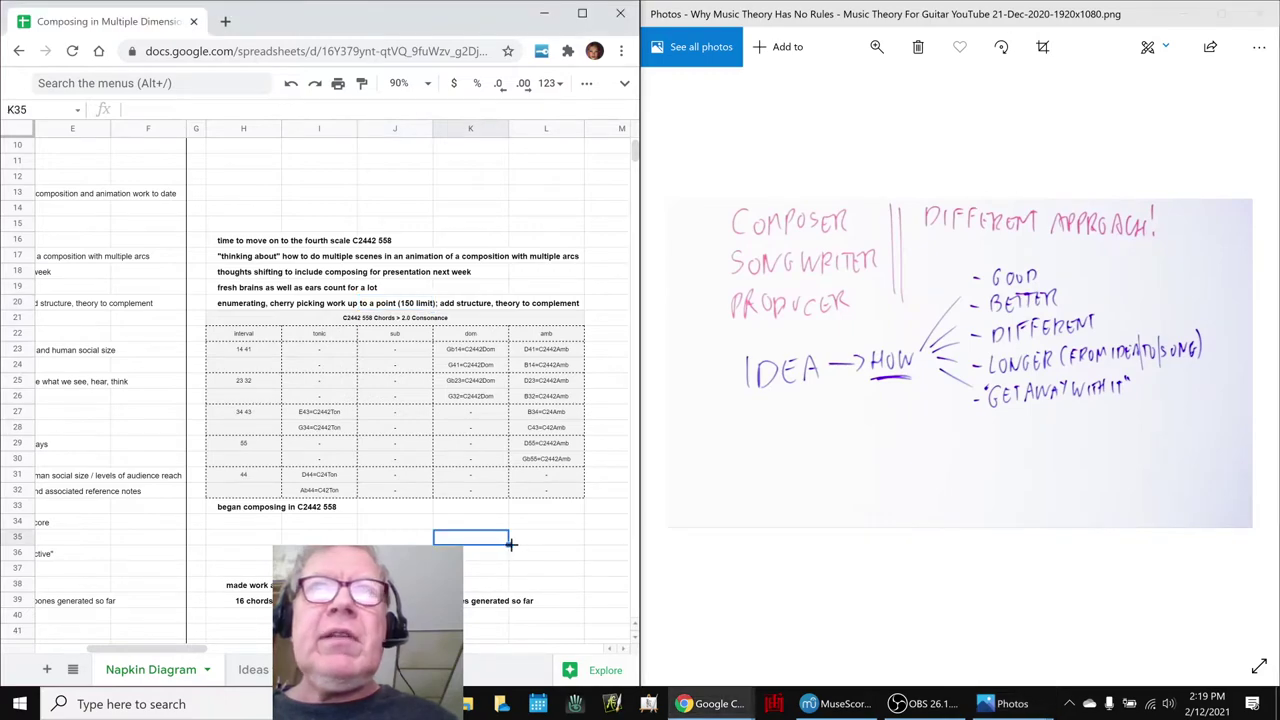
{"action": "left_click", "coordinate": [818, 706]}
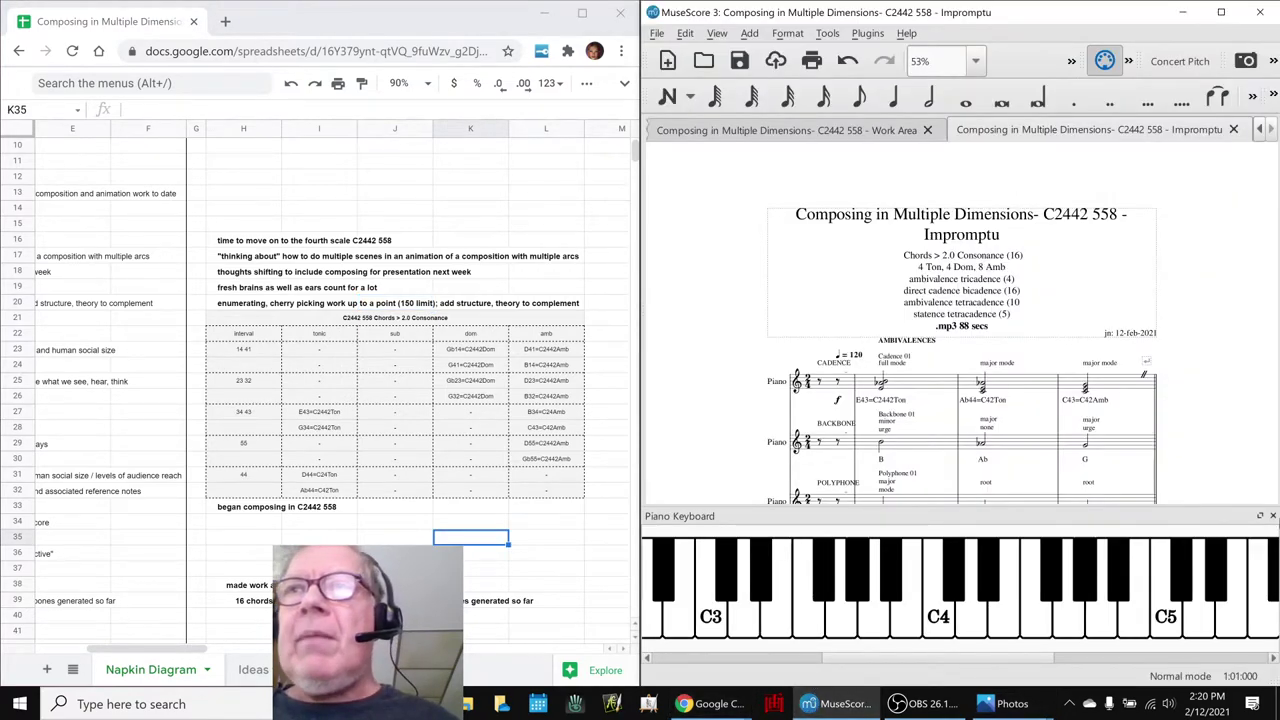
Close the Piano Keyboard panel, scroll the sheet to the Ideas rows, and reactivate the score.
{"action": "left_click", "coordinate": [1273, 515]}
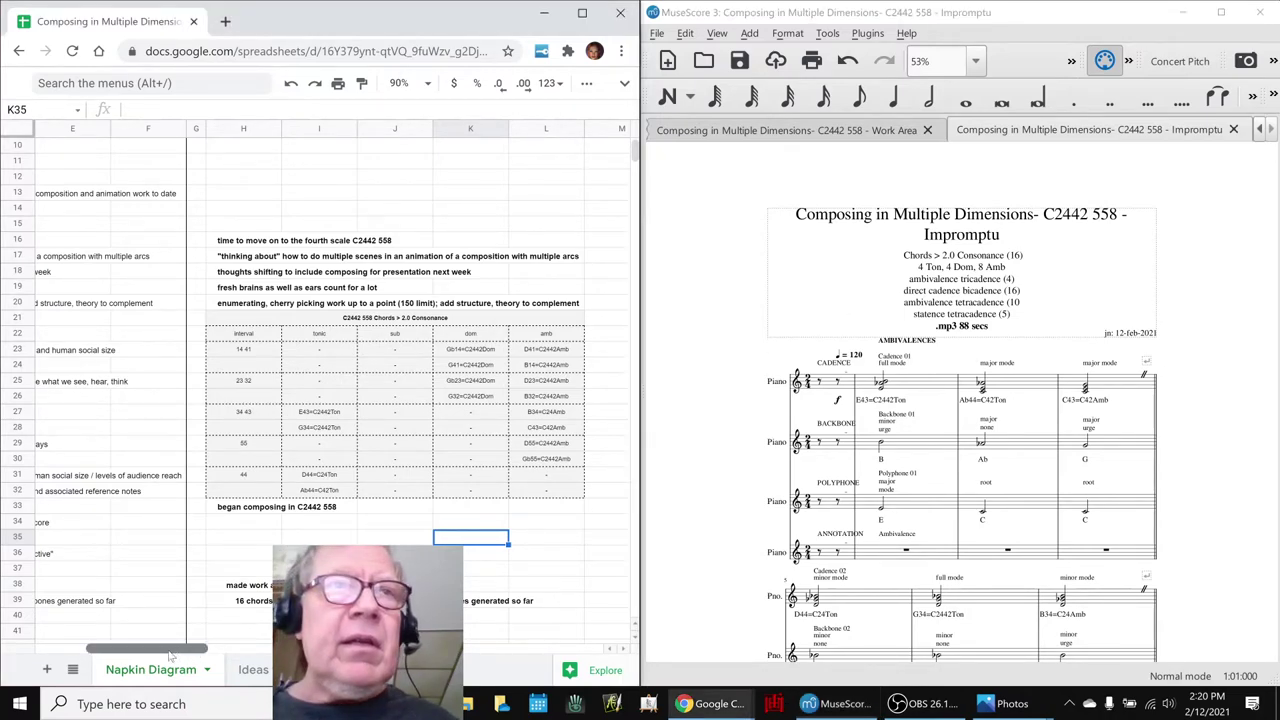
{"action": "scroll", "coordinate": [199, 647], "scroll_direction": "left", "scroll_amount": 3}
{"action": "scroll", "coordinate": [199, 647], "scroll_direction": "down", "scroll_amount": 2}
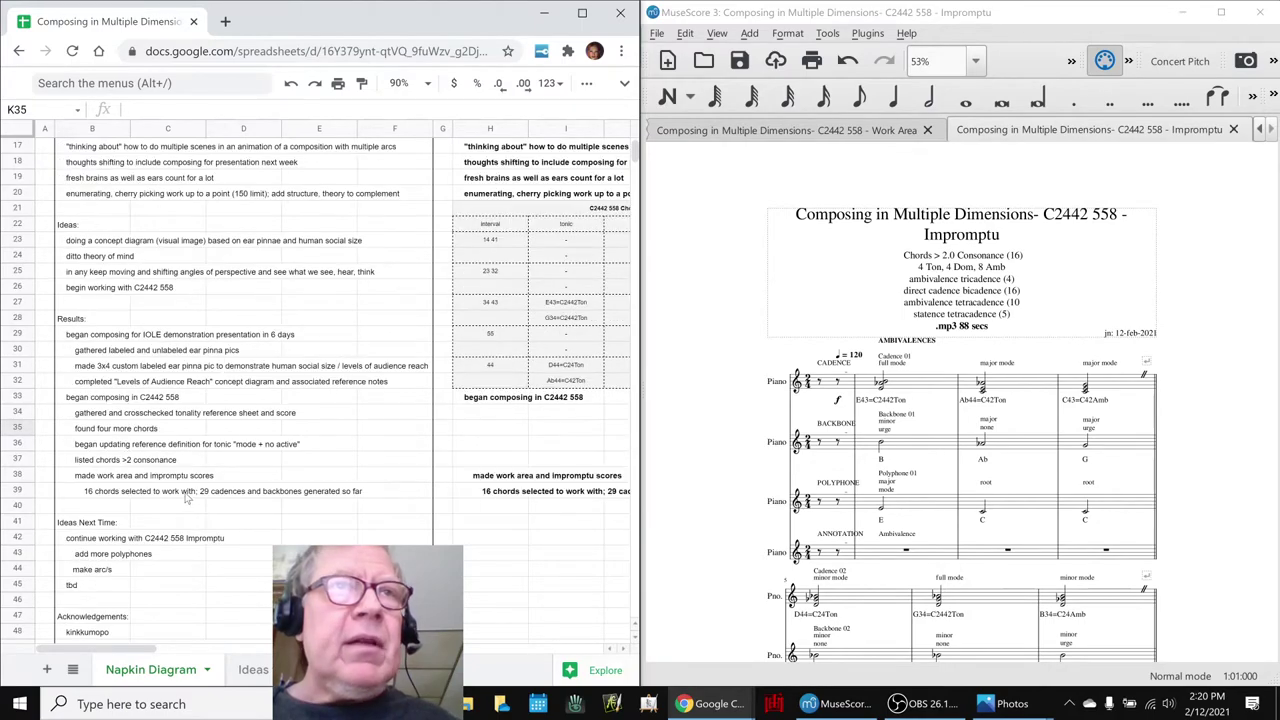
{"action": "left_click", "coordinate": [674, 370]}
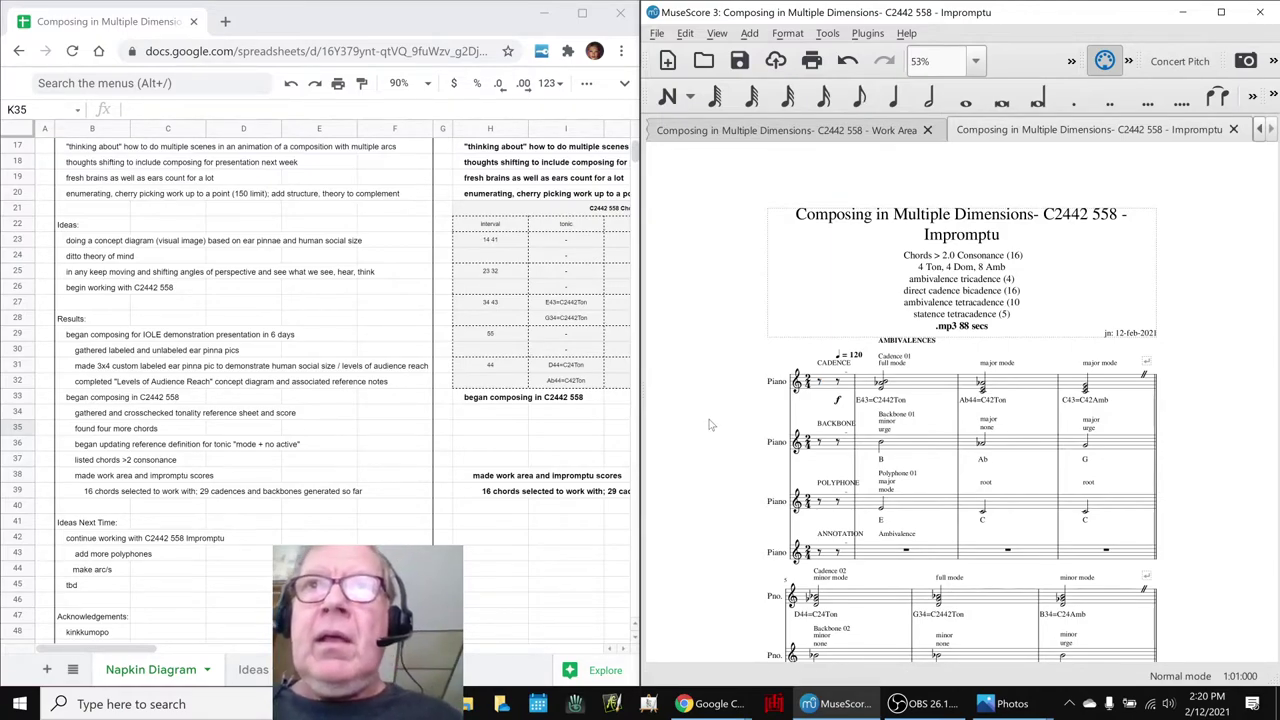
Play the Impromptu score through Cadence 16A to its END PIECE ending, then stop playback.
{"action": "key", "text": "space"}
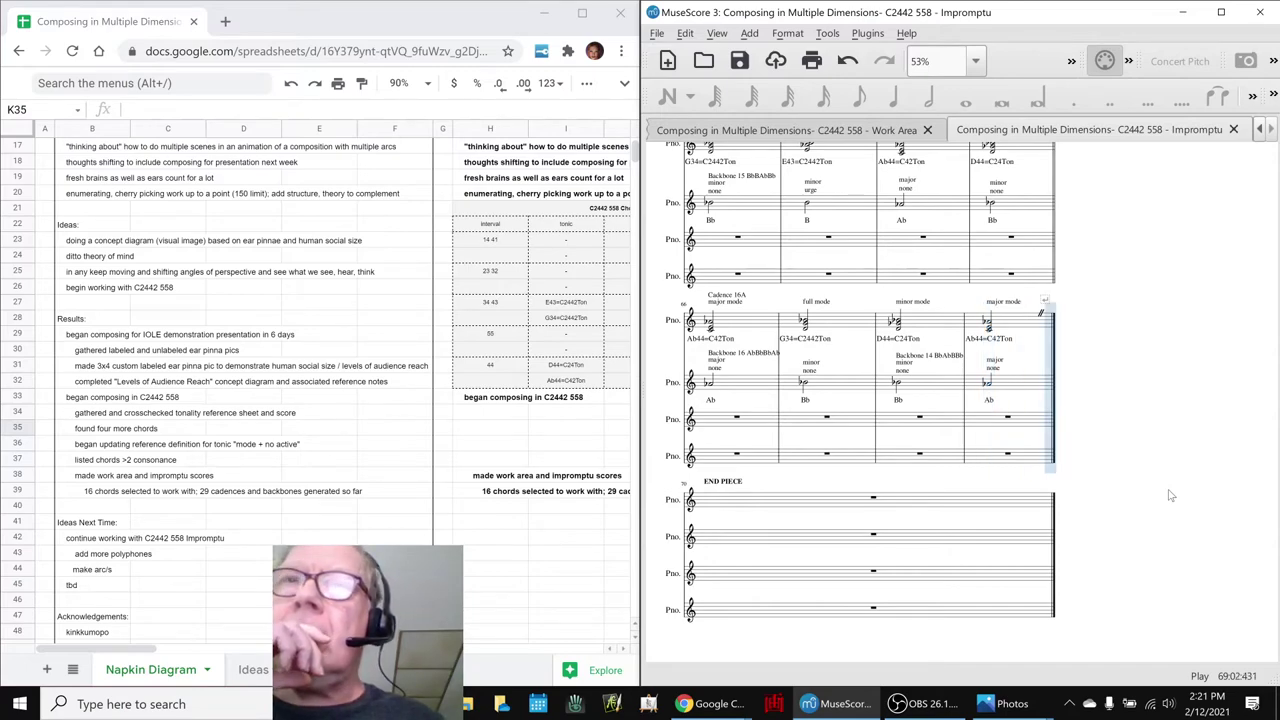
{"action": "key", "text": "space"}
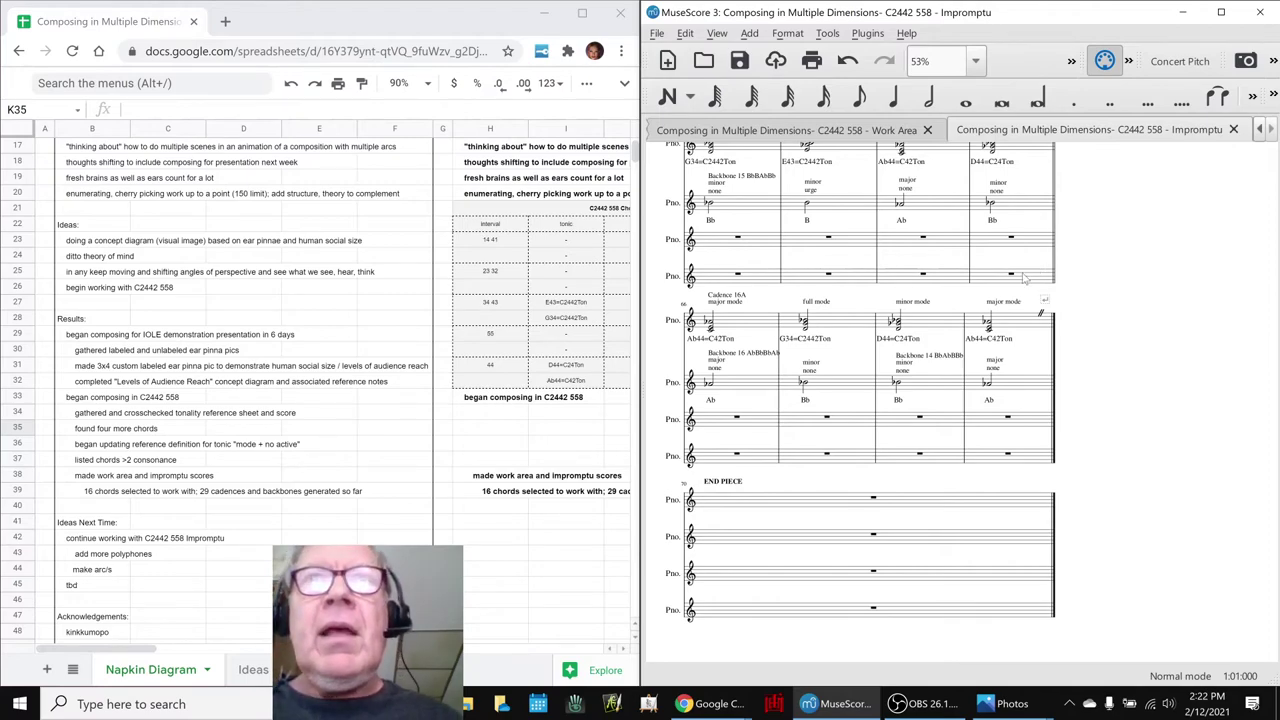
{"action": "left_click", "coordinate": [743, 388]}
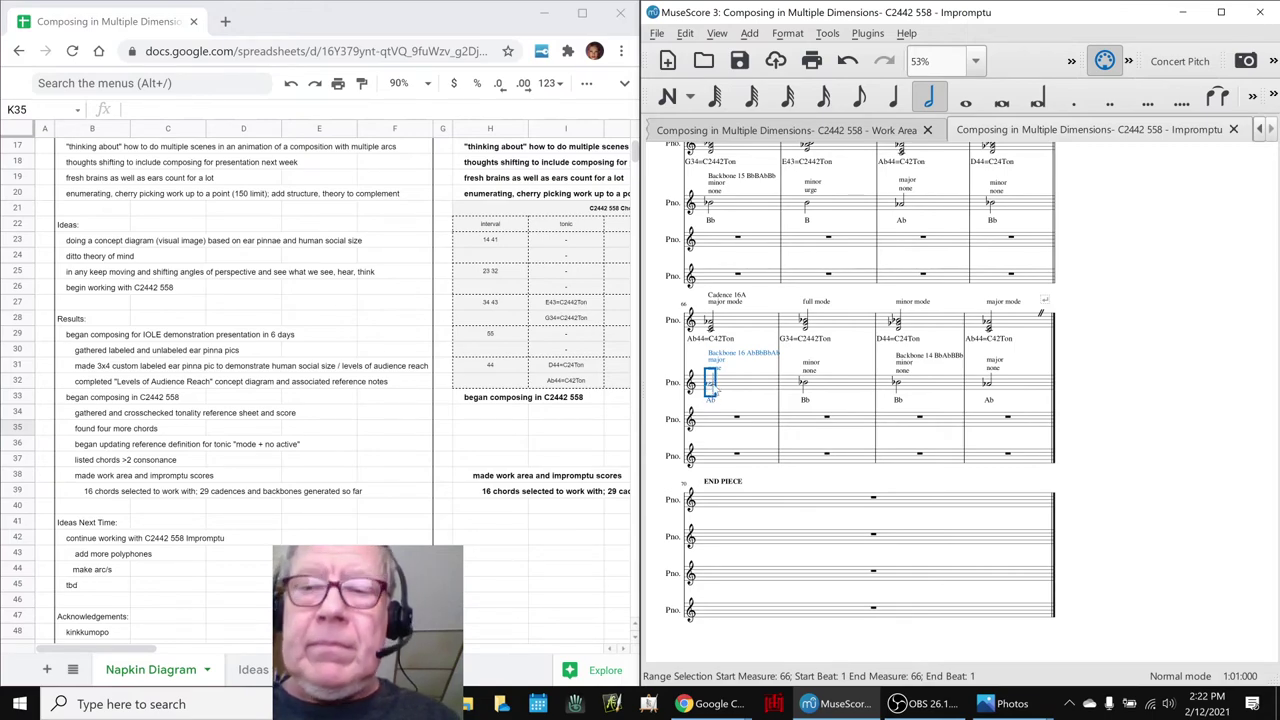
{"action": "left_click", "coordinate": [712, 390]}
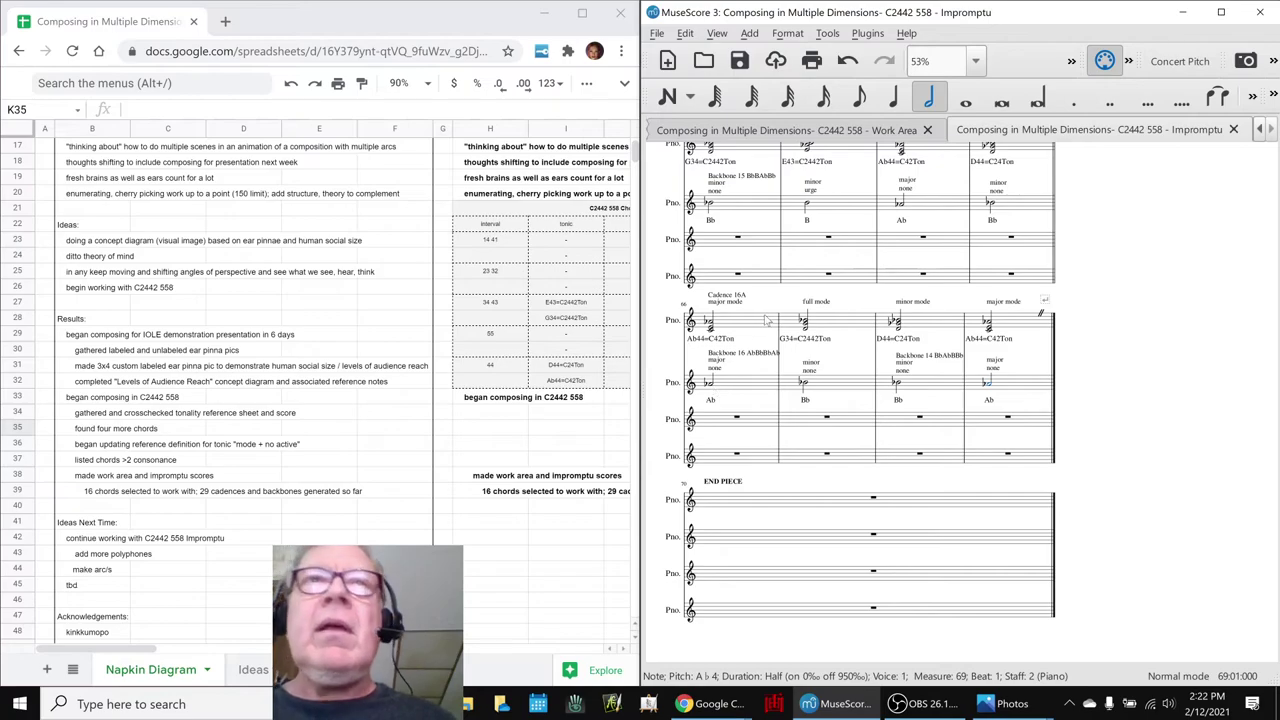
Point out the 'continue working with C2442 558 Impromptu' and 'add more polyphones' ideas, then select measure 66.
{"action": "left_click", "coordinate": [74, 543]}
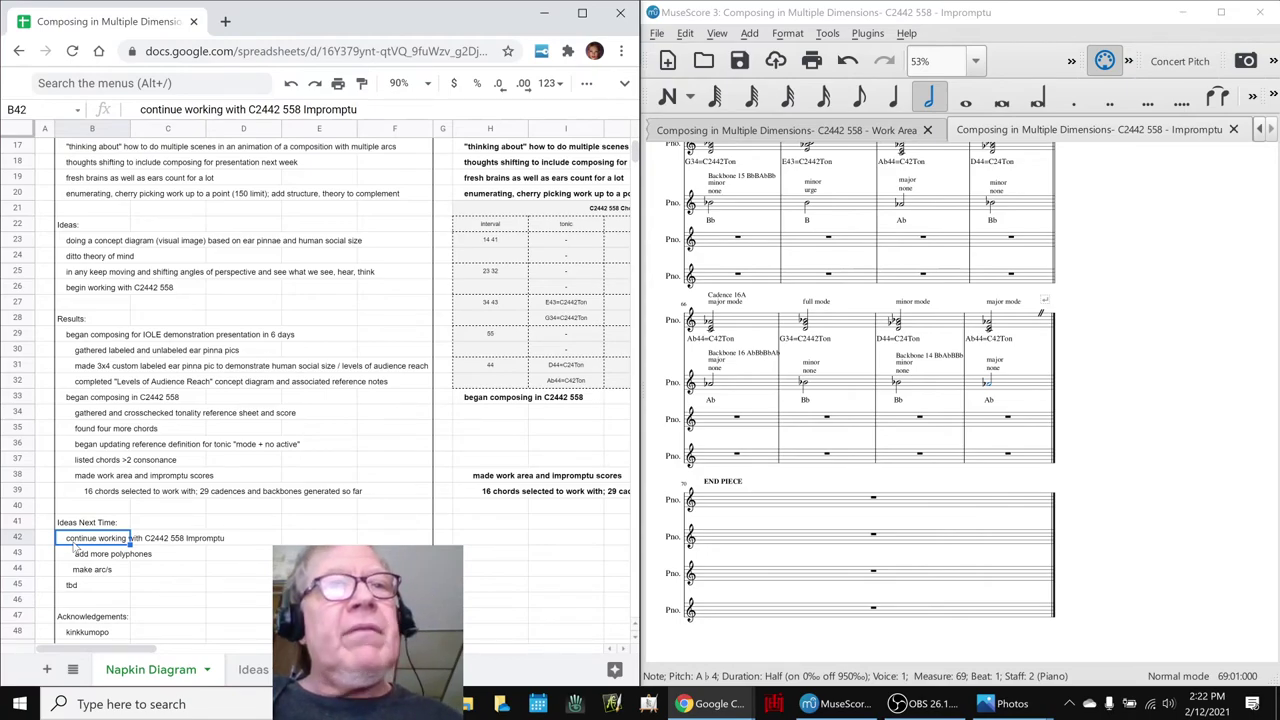
{"action": "left_click", "coordinate": [79, 556]}
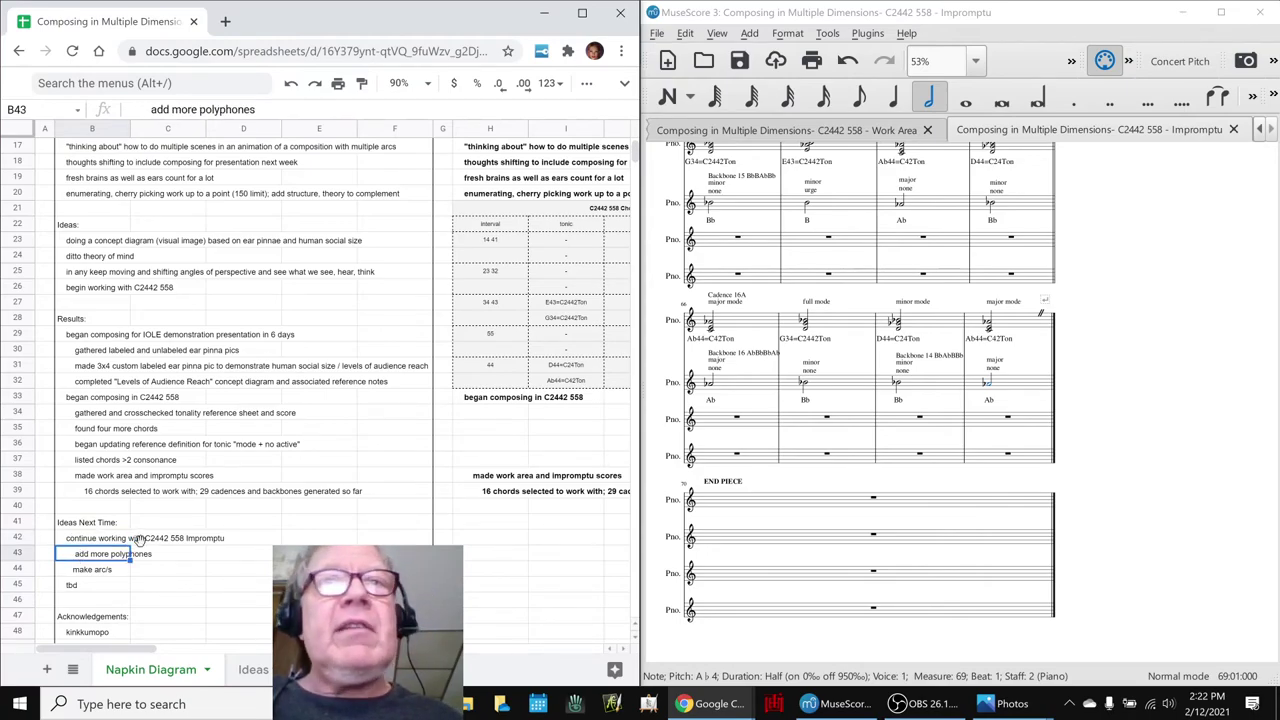
{"action": "left_click", "coordinate": [758, 428]}
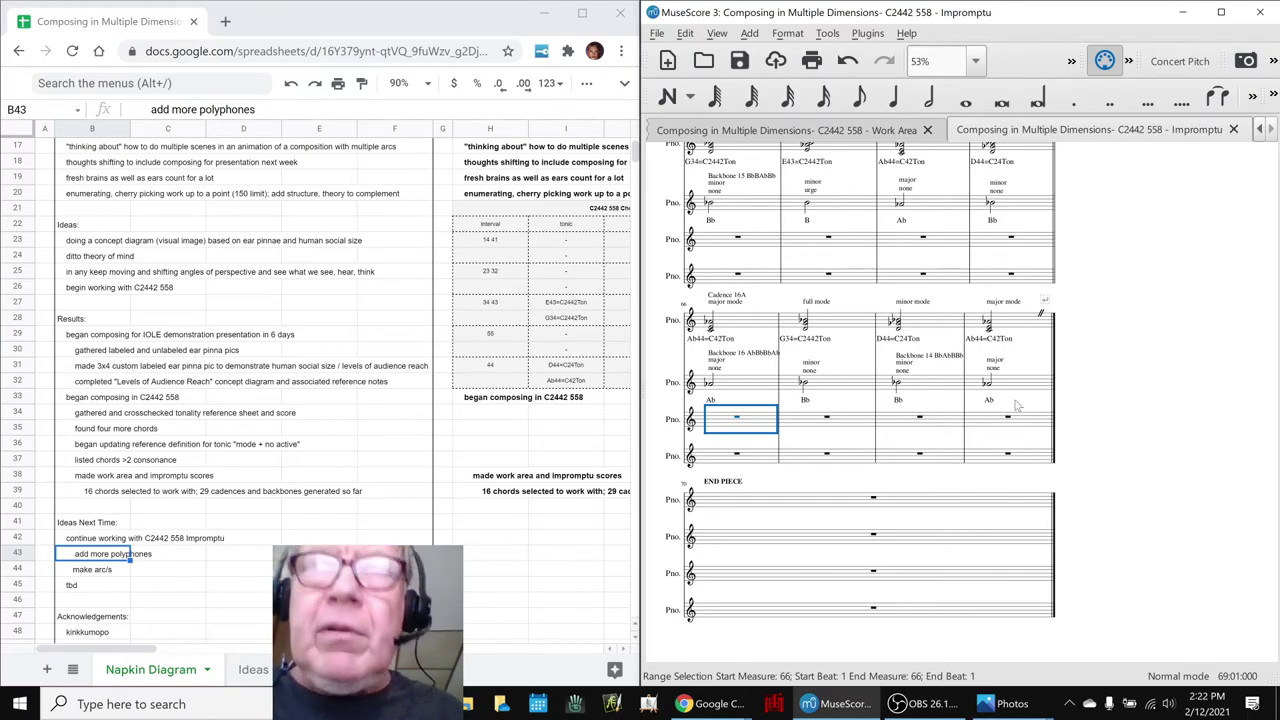
Toggle the Mixer, clear the selection, return the score to its start, and point to 'make arc/s'.
{"action": "key", "text": "F10"}
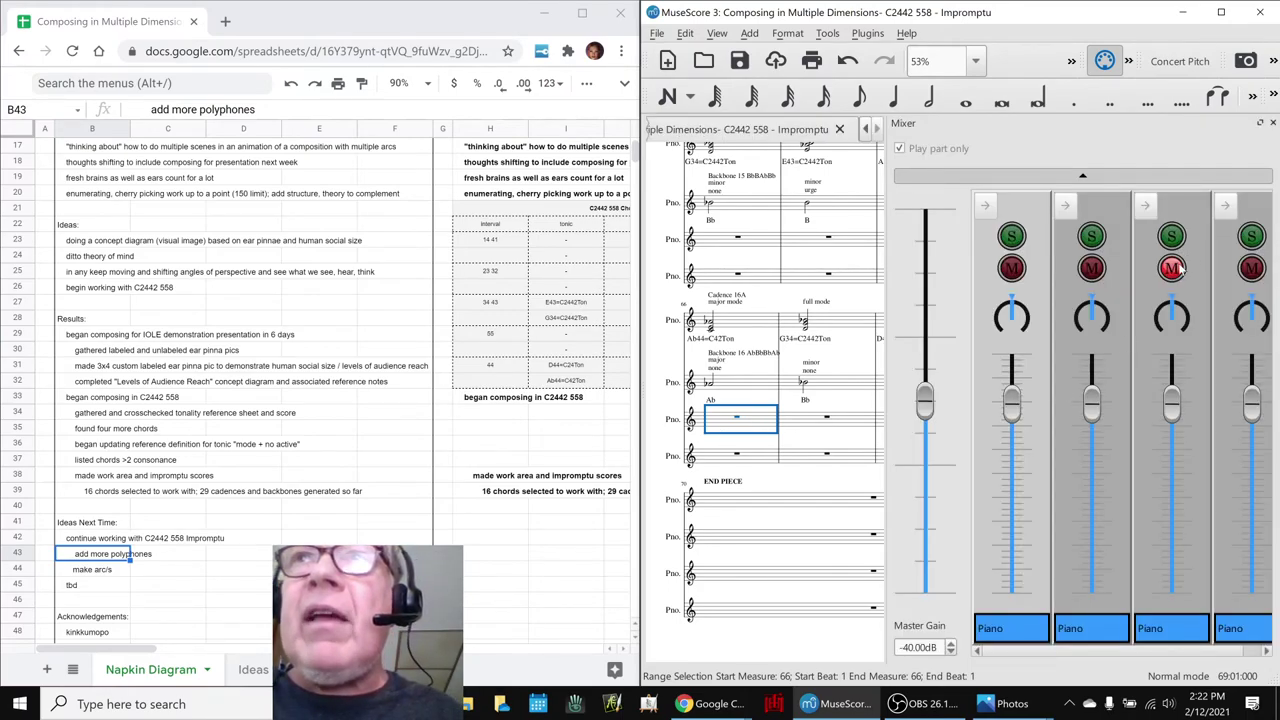
{"action": "key", "text": "F10"}
{"action": "key", "text": "Escape"}
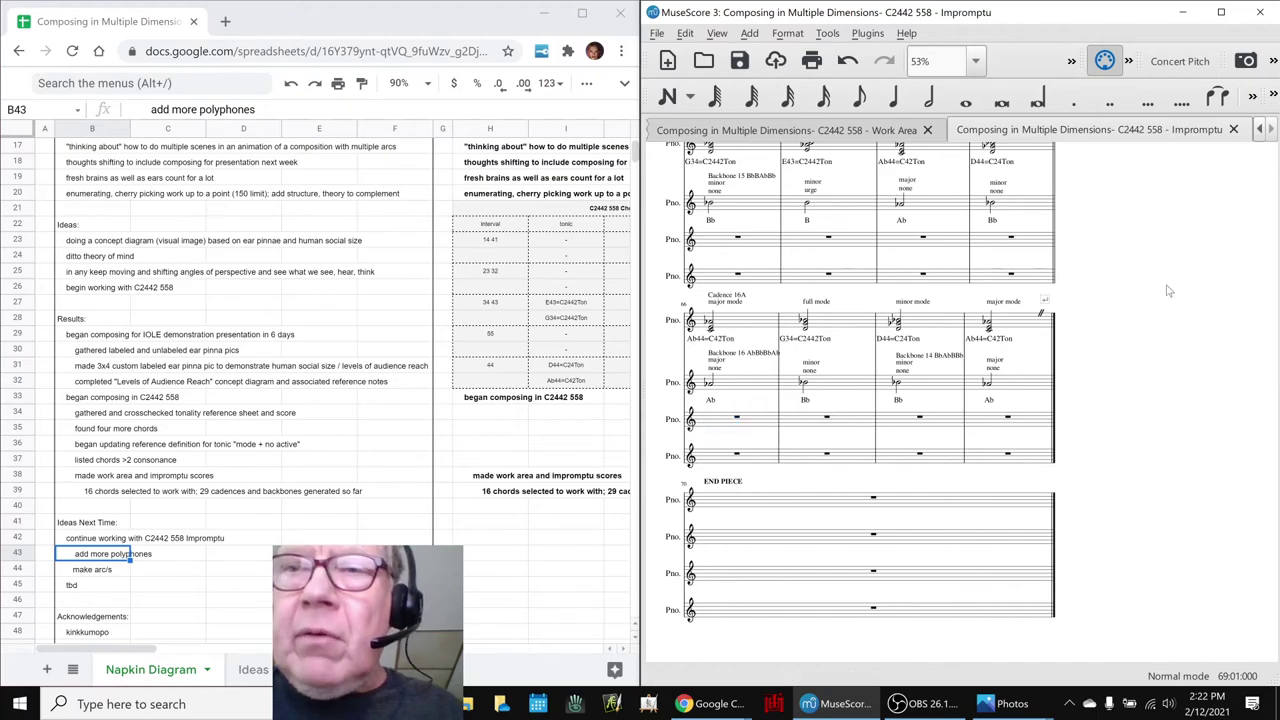
{"action": "key", "text": "ctrl+Home"}
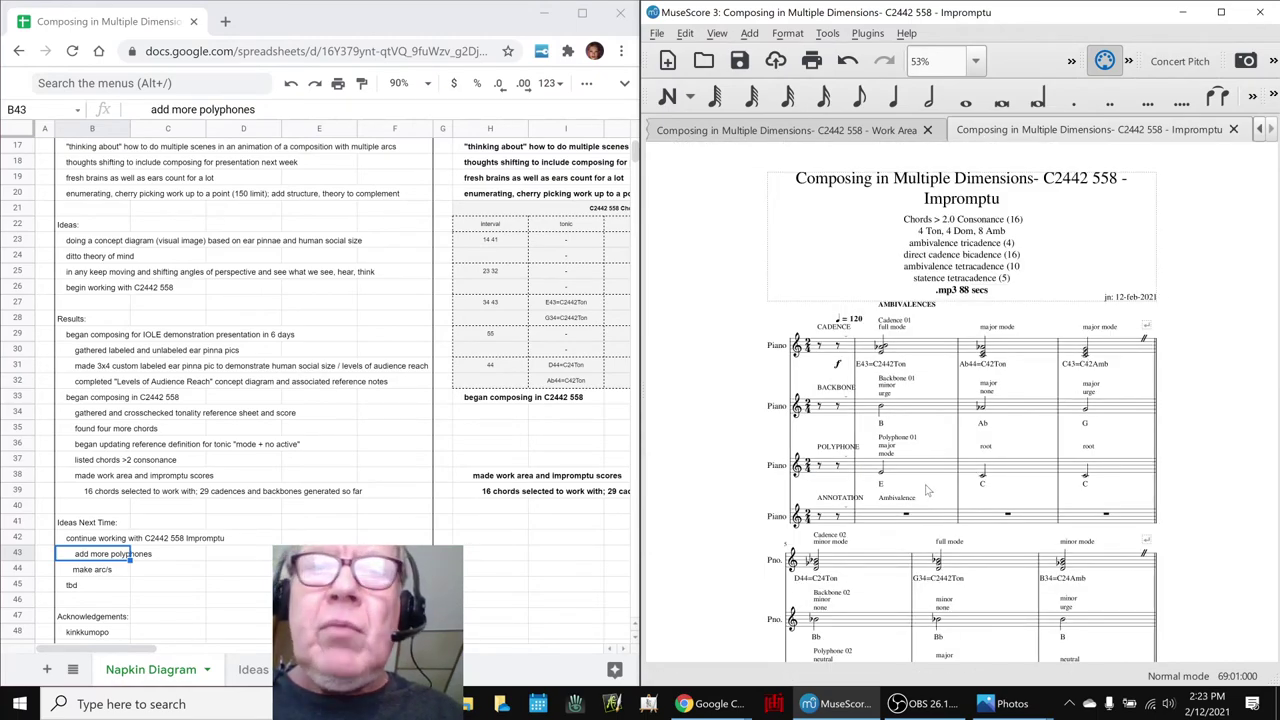
{"action": "left_click", "coordinate": [78, 570]}
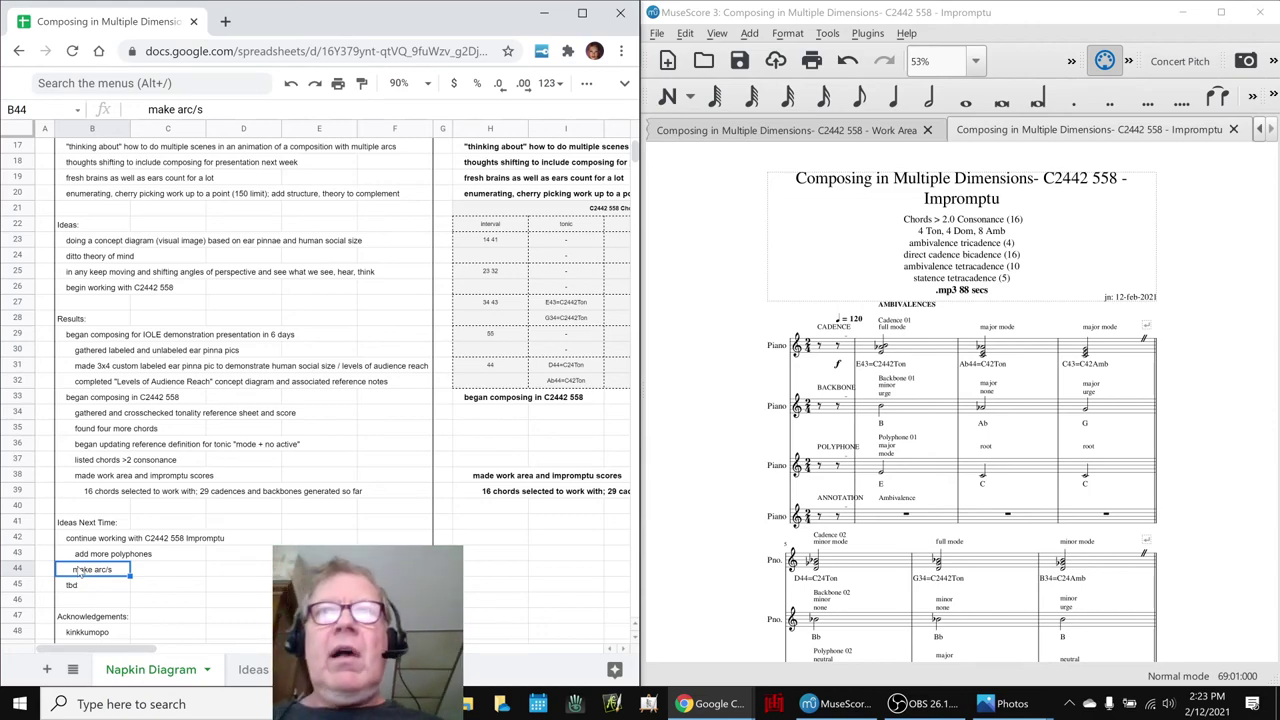
Scroll the notes down to the Acknowledgements section and point to its last contributor entry.
{"action": "left_click", "coordinate": [684, 589]}
{"action": "scroll", "coordinate": [157, 527], "scroll_direction": "down", "scroll_amount": 5}
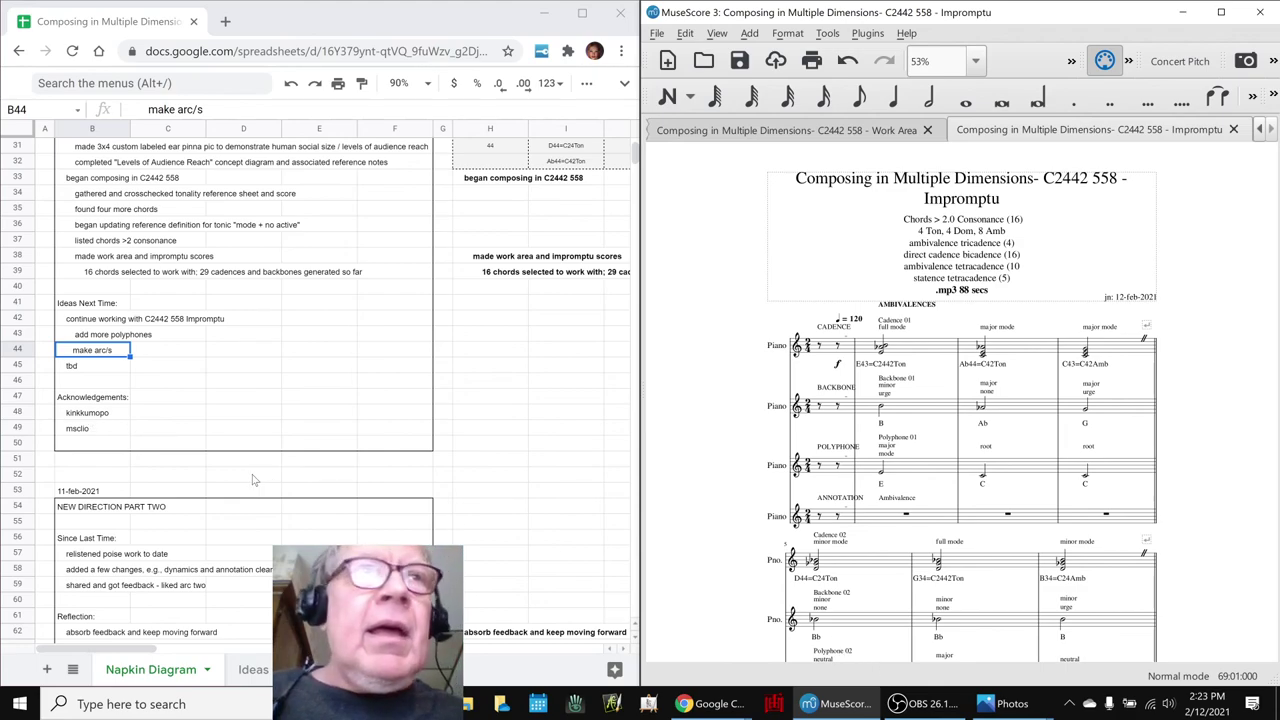
{"action": "left_click", "coordinate": [88, 430]}
{"action": "left_click", "coordinate": [88, 430]}
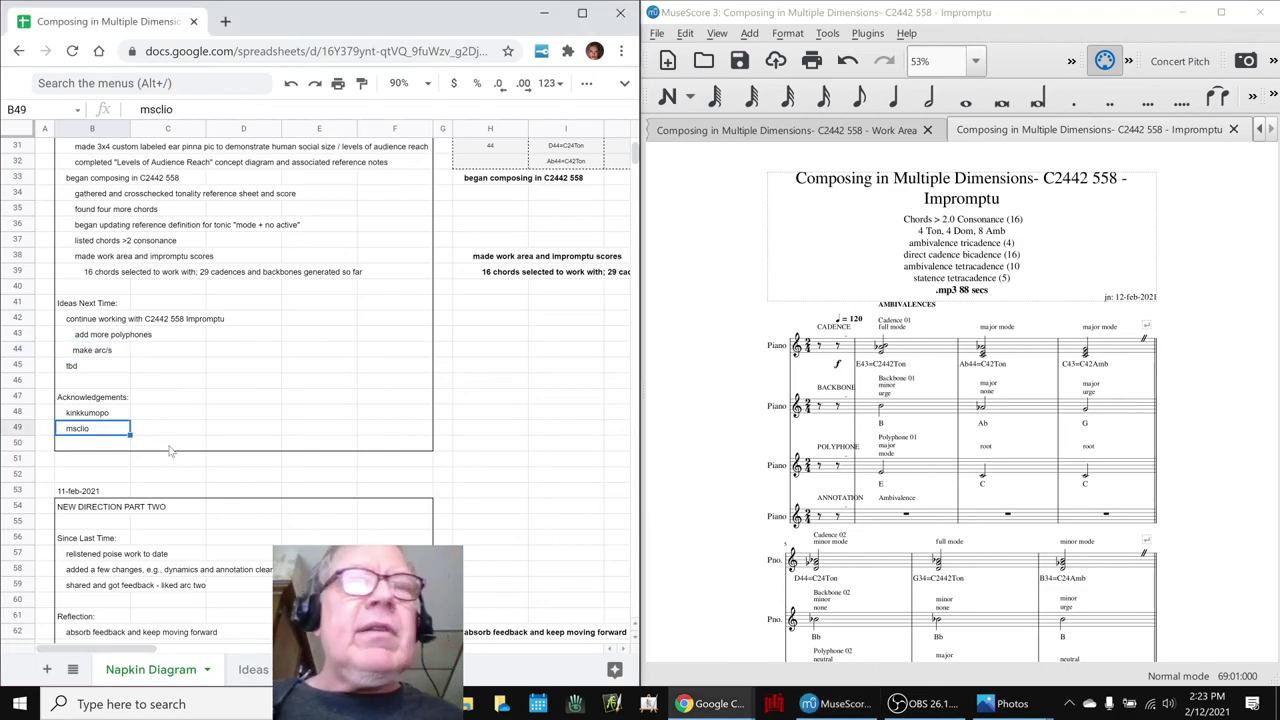
Bring OBS Studio with the 'Composing in Multiple Dimensions Part 47 - MOVING ON' stream to the front.
{"action": "left_click", "coordinate": [945, 705]}
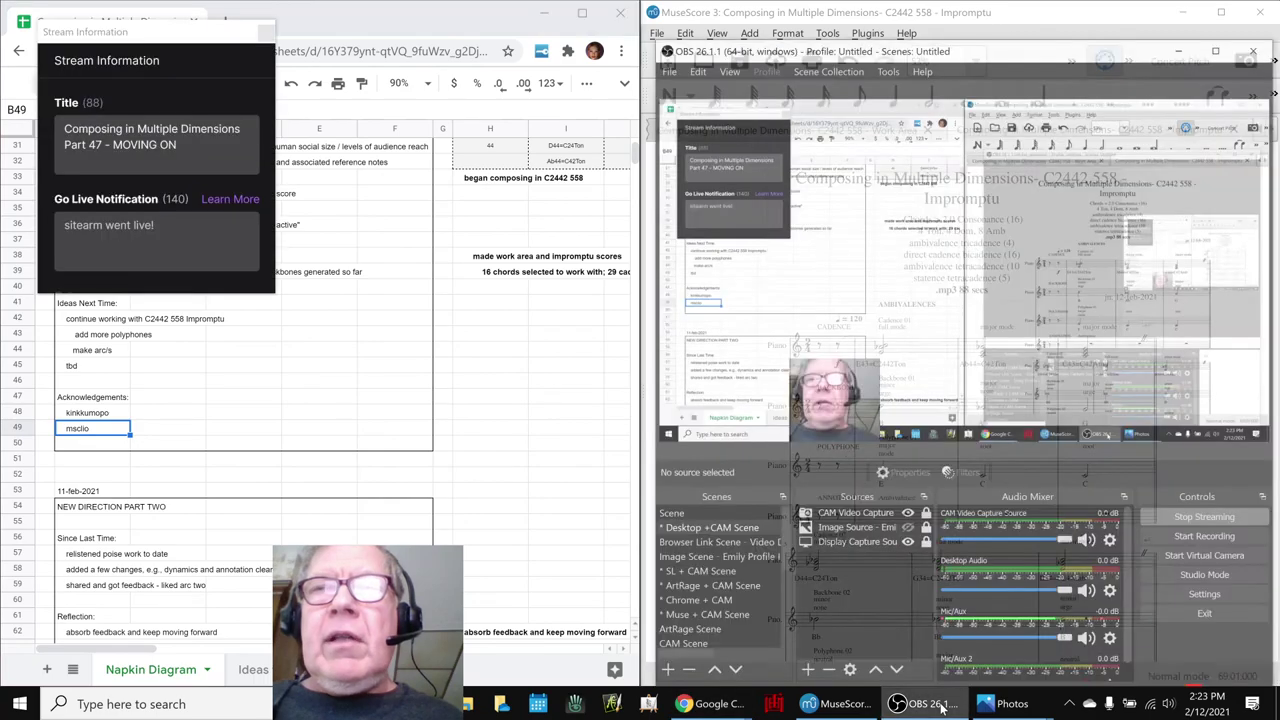